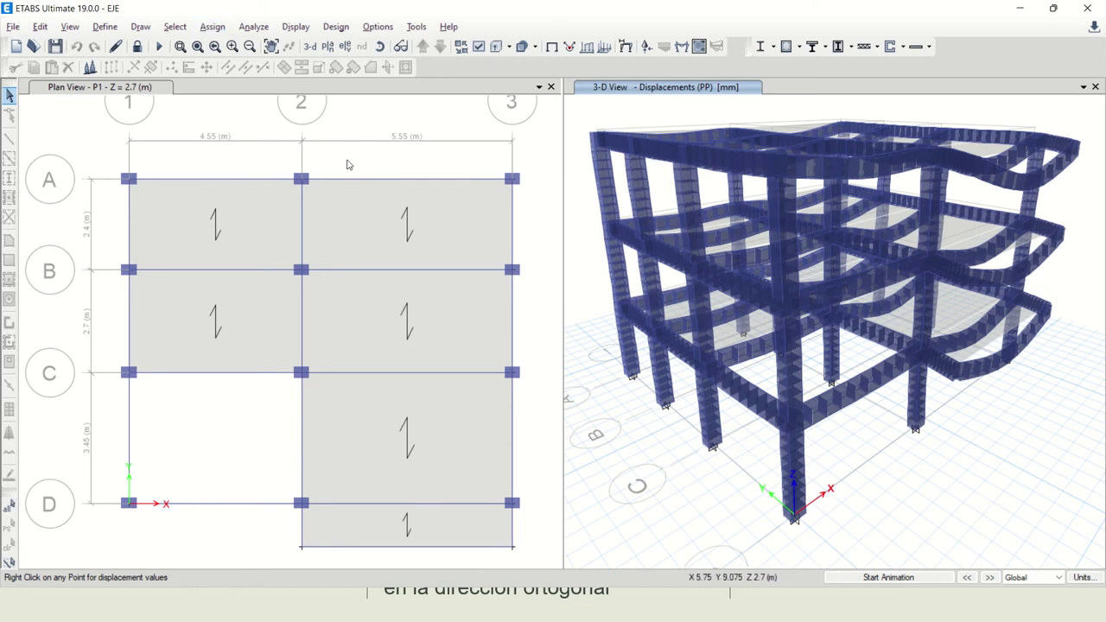
# - Switch to the NSR-10 PDF and examine section A.4.2 on the building's fundamental period
pyautogui.hotkey('alt', 'Tab')
pyautogui.hotkey('alt', 'Tab')
pyautogui.hotkey('alt', 'Tab')
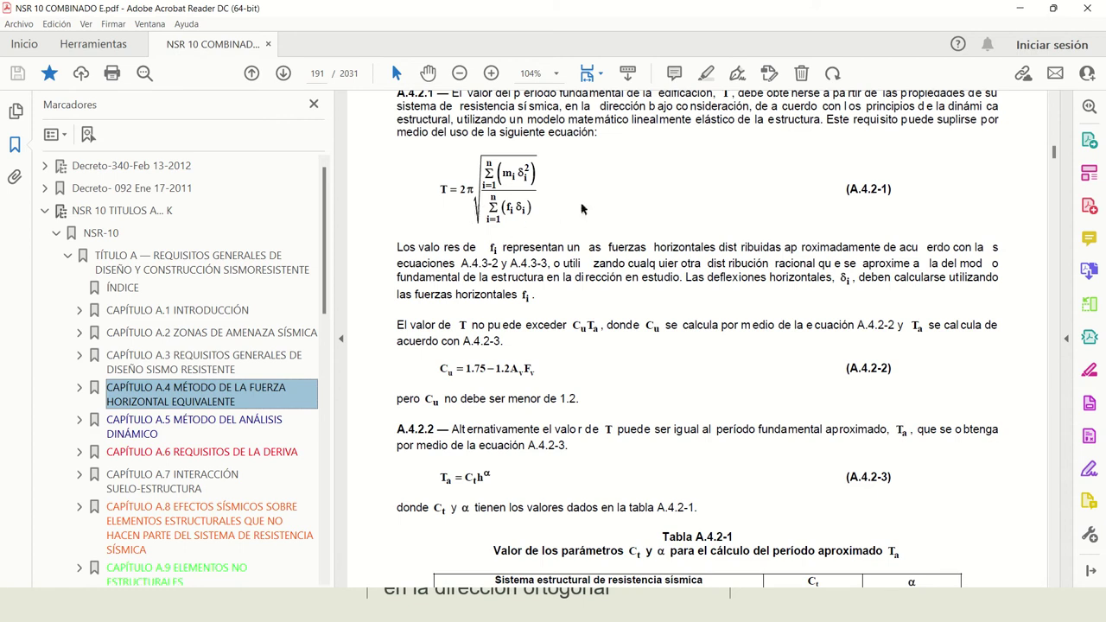
pyautogui.scroll(2, 553, 194)
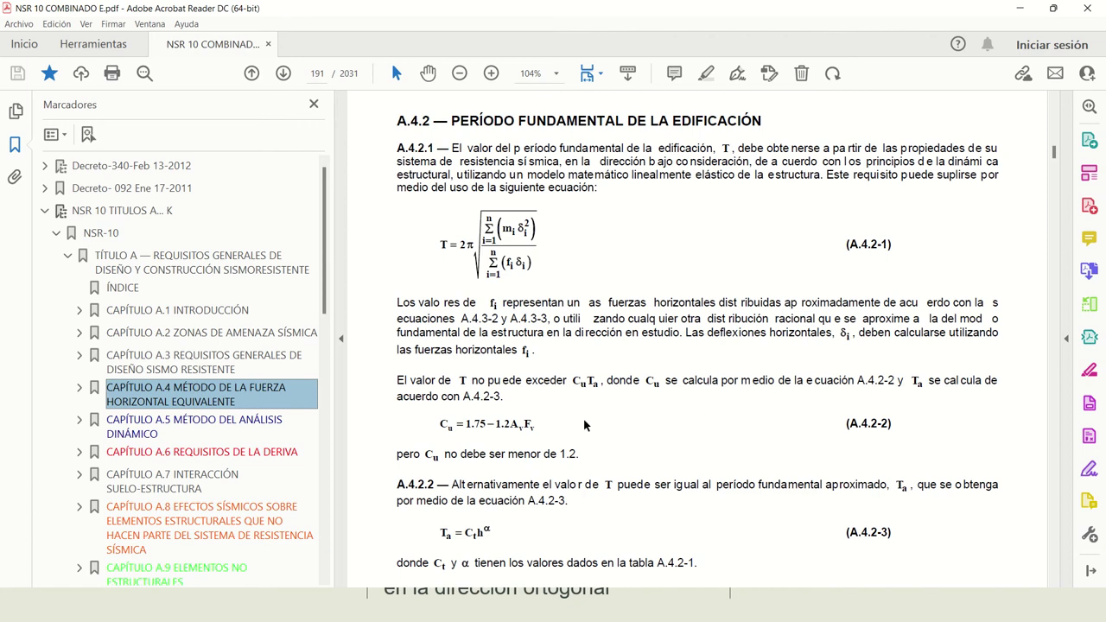
pyautogui.click(467, 427)
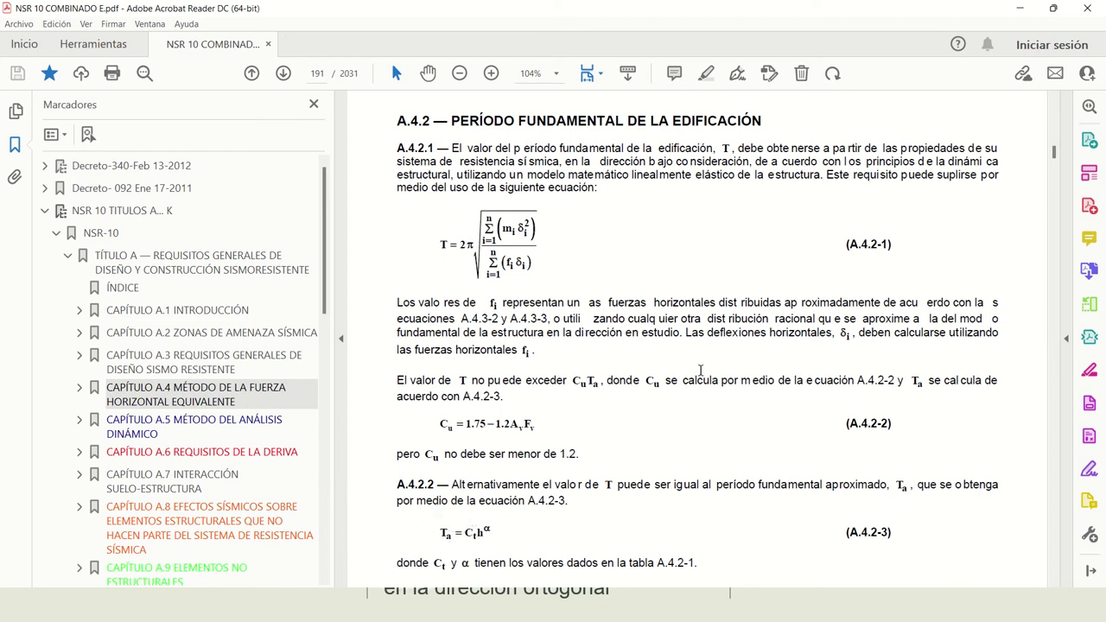
pyautogui.scroll(-1, 699, 382)
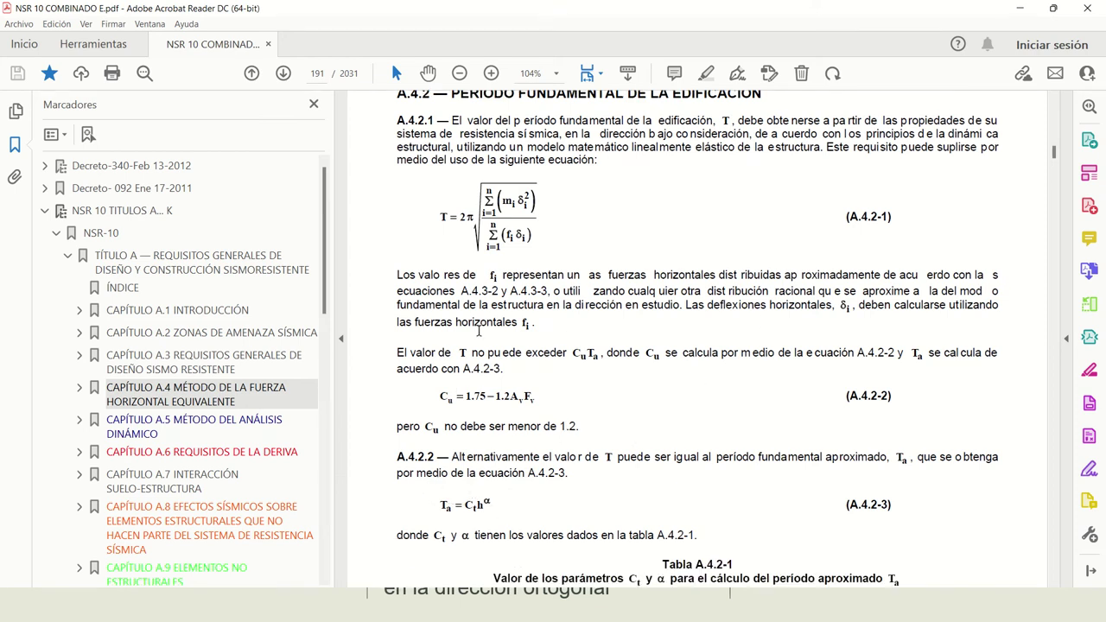
# - Examine the clause limiting period T to CuTa and equation A.4.2-2 for Cu
pyautogui.moveTo(500, 372); pyautogui.dragTo(418, 357)
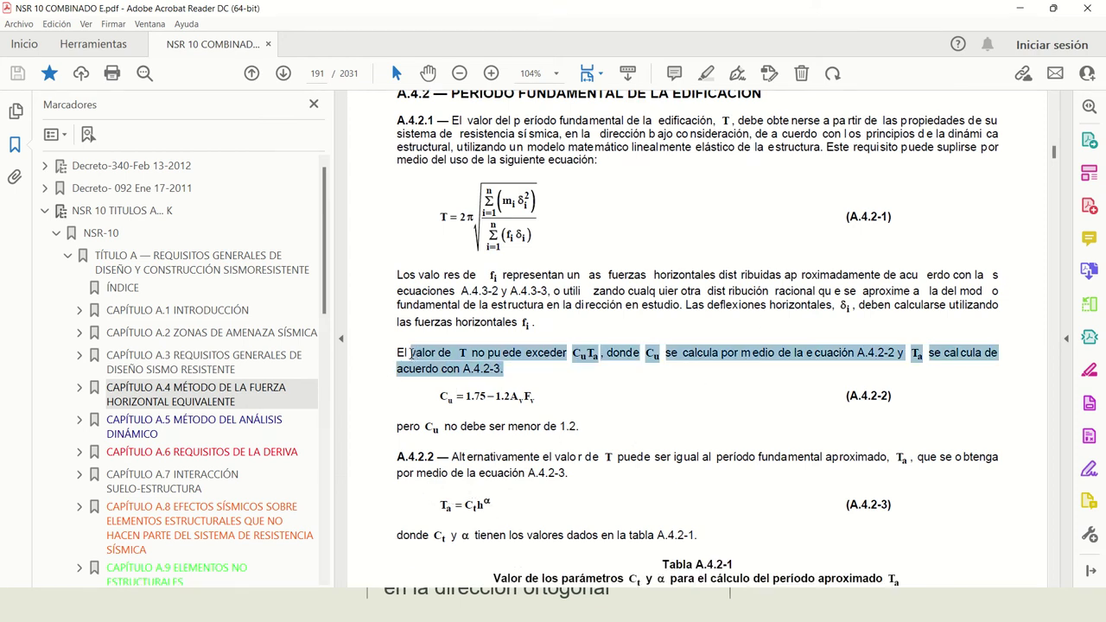
pyautogui.click(584, 362)
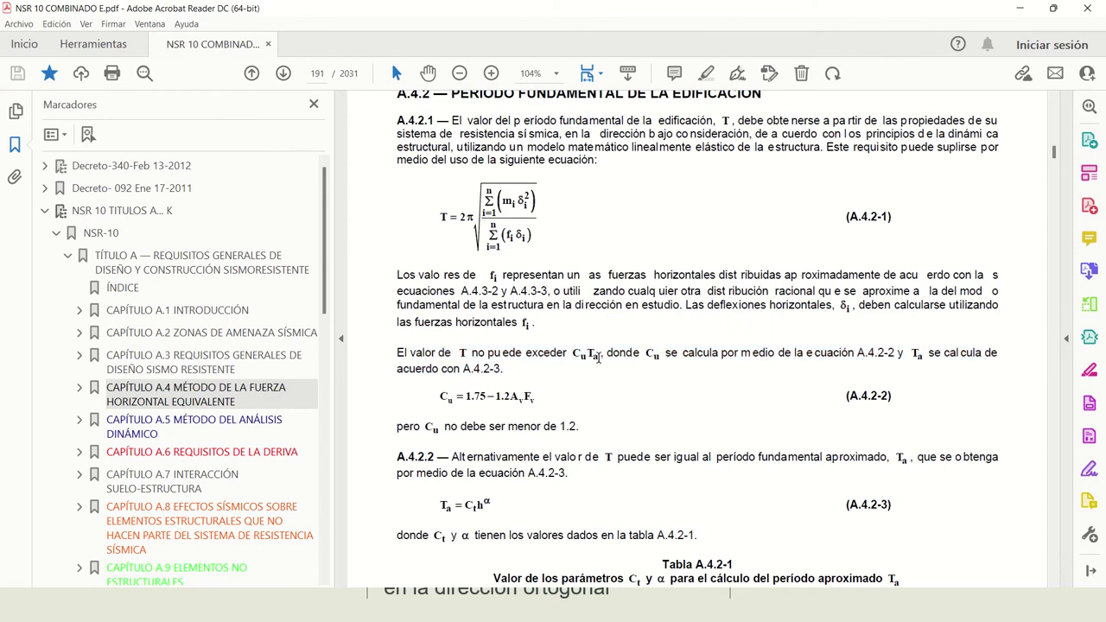
pyautogui.moveTo(598, 357); pyautogui.dragTo(572, 356)
pyautogui.click(525, 357)
pyautogui.scroll(-1, 639, 362)
pyautogui.scroll(-1, 497, 378)
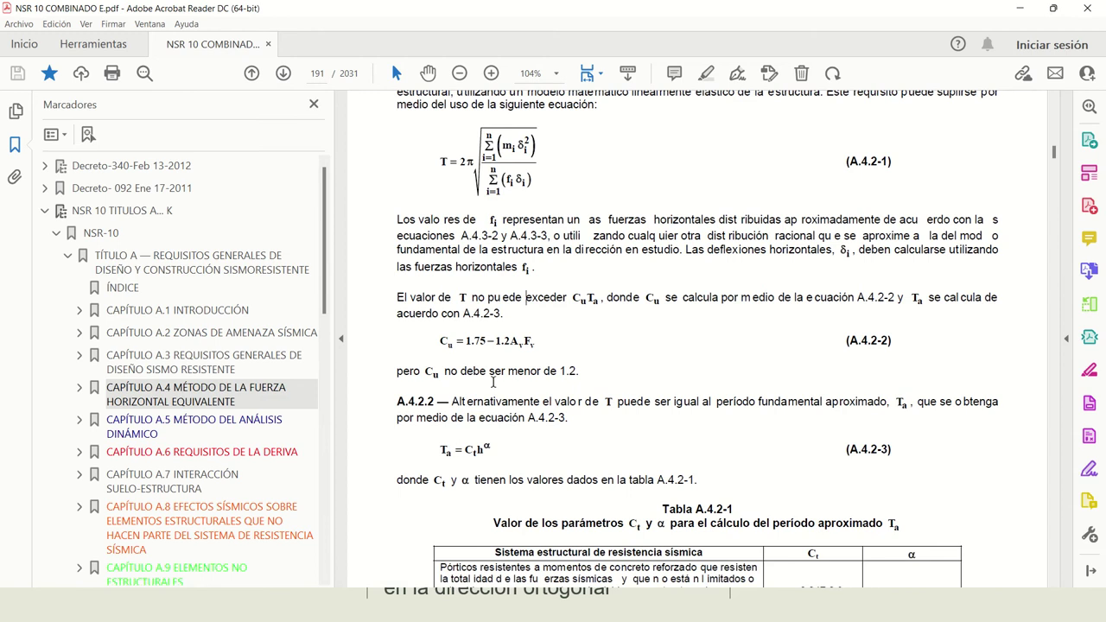
pyautogui.moveTo(491, 340); pyautogui.dragTo(533, 344)
pyautogui.click(540, 349)
# - Switch to the ESTRUCTURA HORMIGON workbook and check the soil type and the Cu formula on the FHE (A.4) sheet
pyautogui.hotkey('alt', 'Tab')
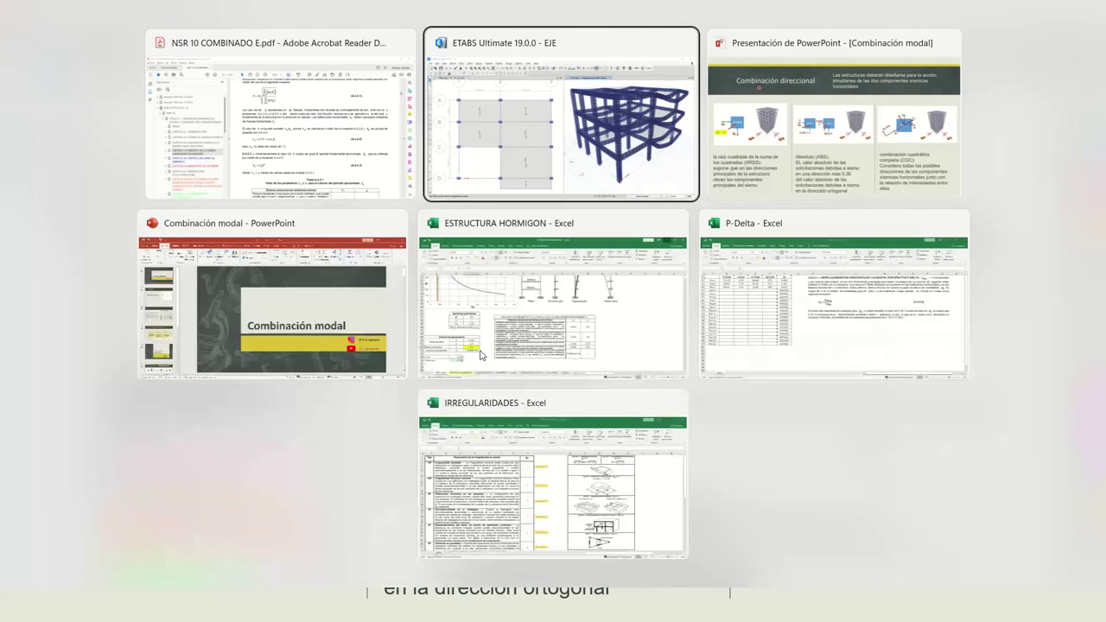
pyautogui.click(540, 324)
pyautogui.scroll(10, 184, 207)
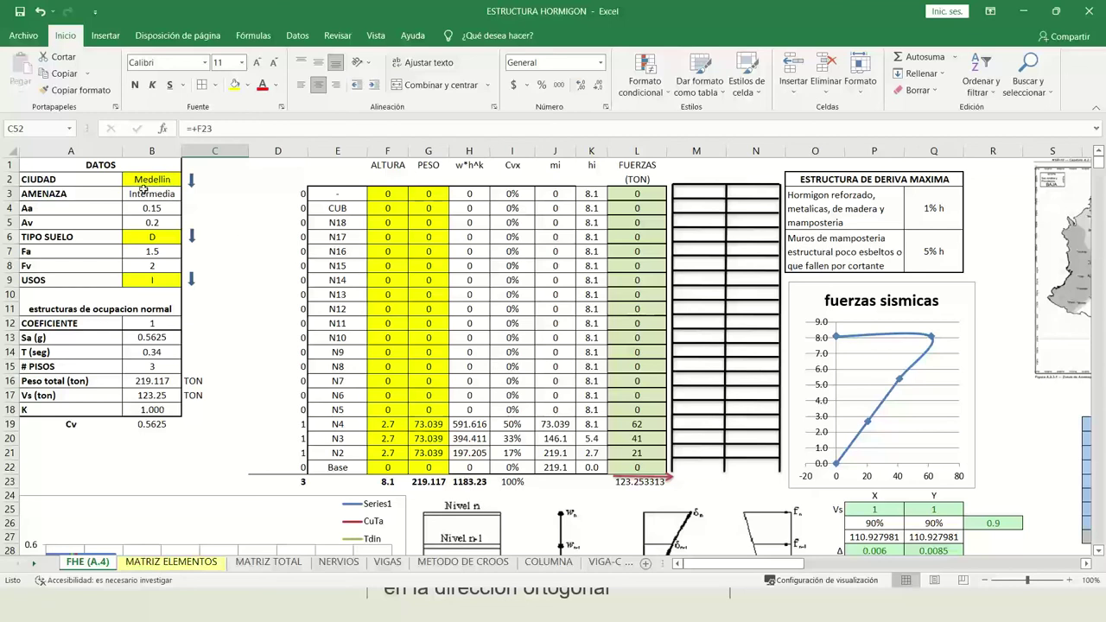
pyautogui.click(117, 237)
pyautogui.click(154, 240)
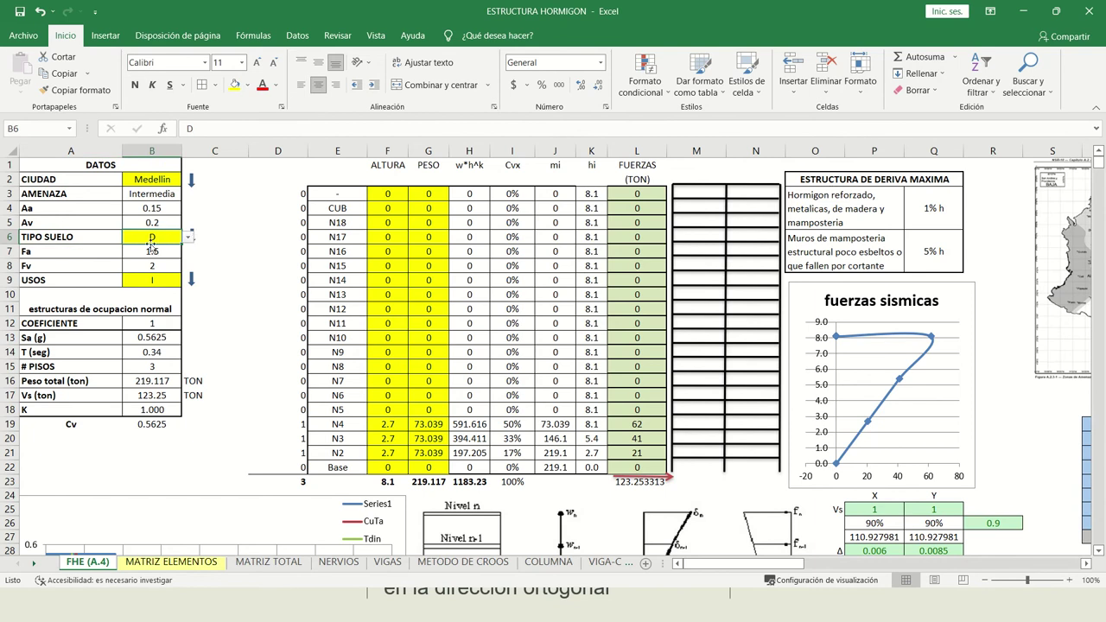
pyautogui.scroll(-11, 162, 346)
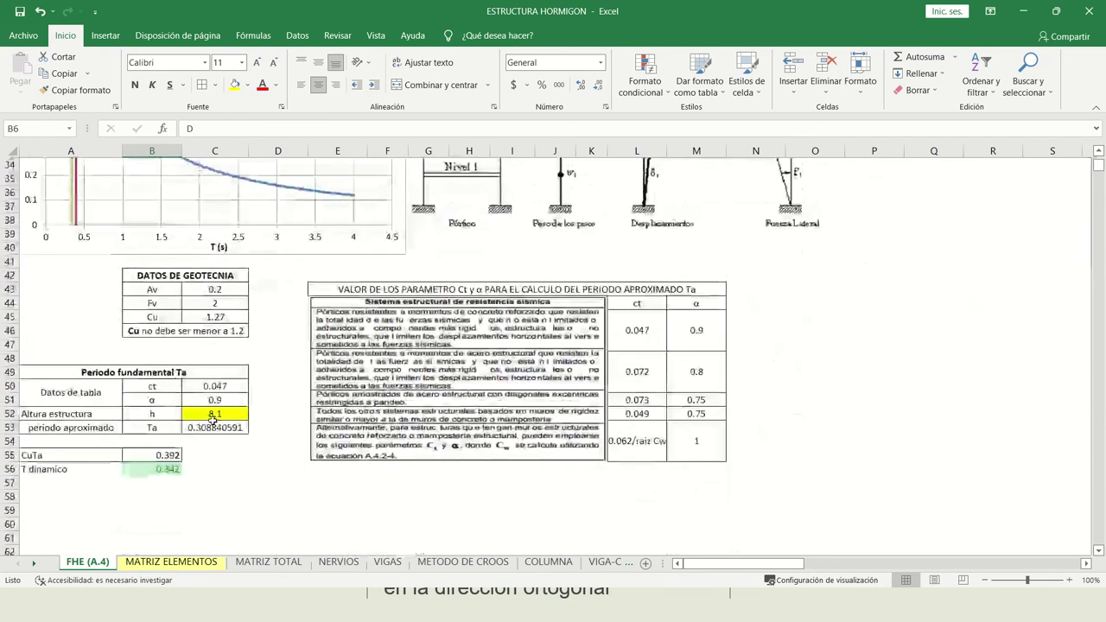
pyautogui.scroll(1, 206, 356)
pyautogui.click(205, 356)
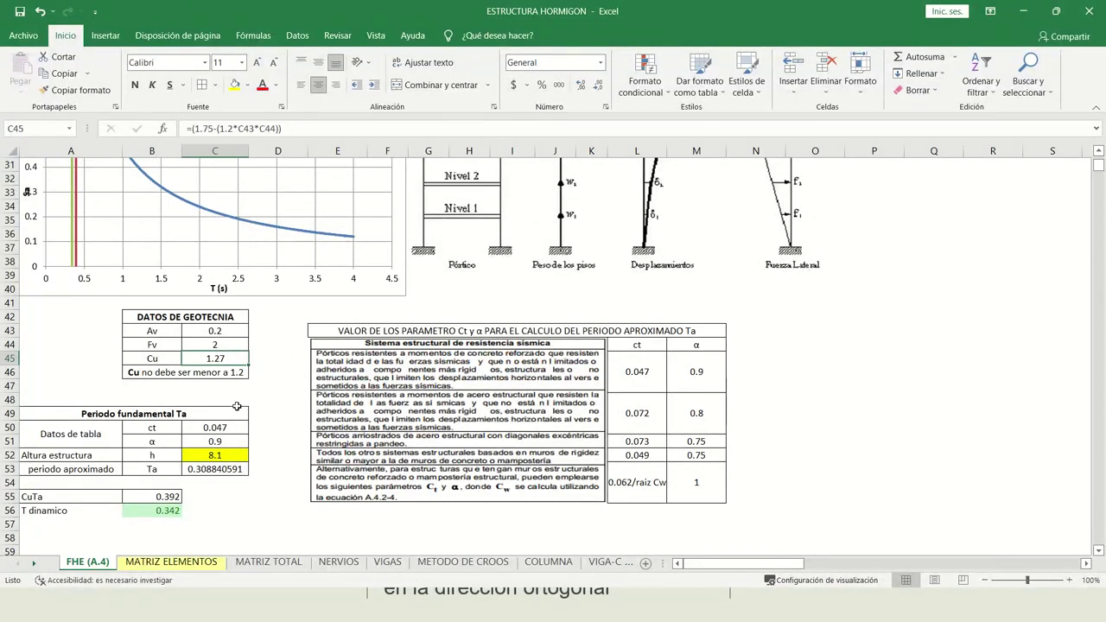
# - Compare equation A.4.2-3 for Ta with the sheet's ct and structure height entries, tracing the height to the story heights
pyautogui.hotkey('alt', 'Tab')
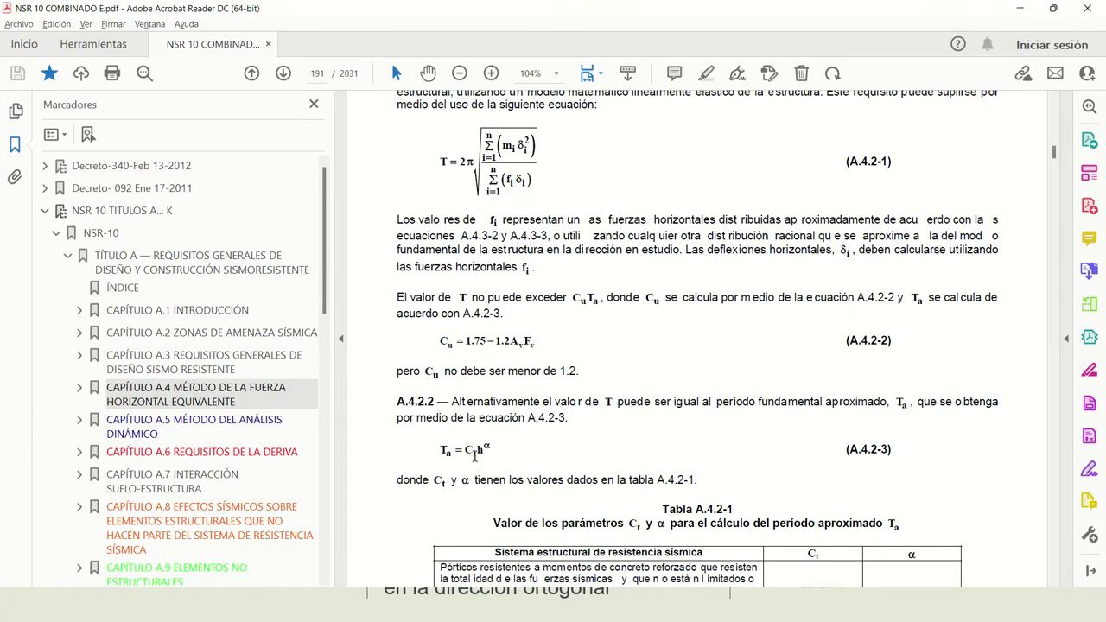
pyautogui.hotkey('alt', 'Tab')
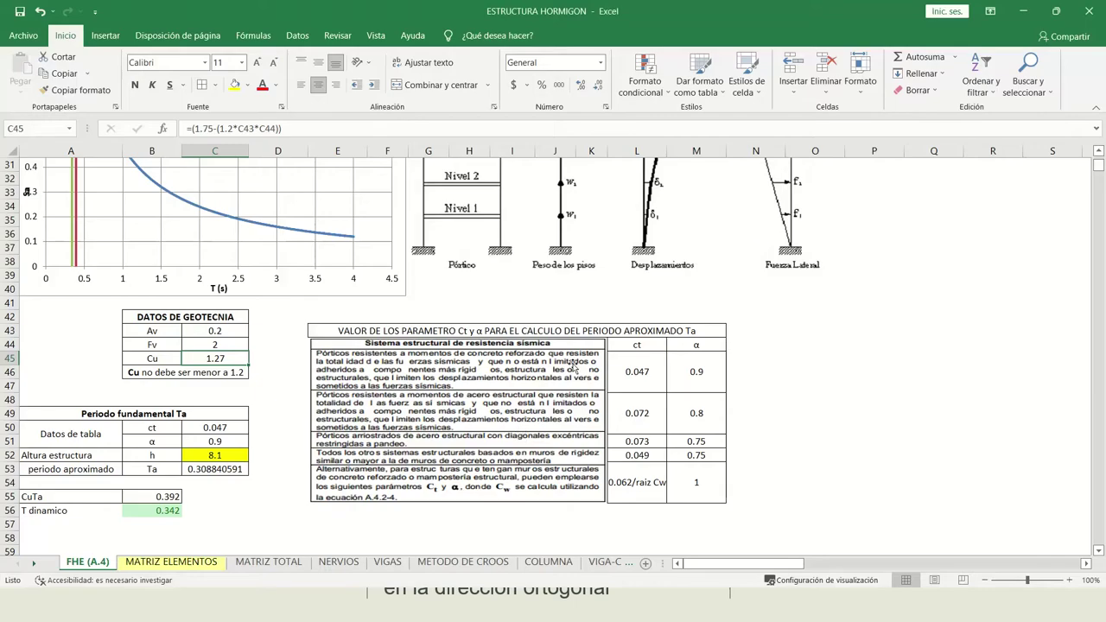
pyautogui.click(171, 427)
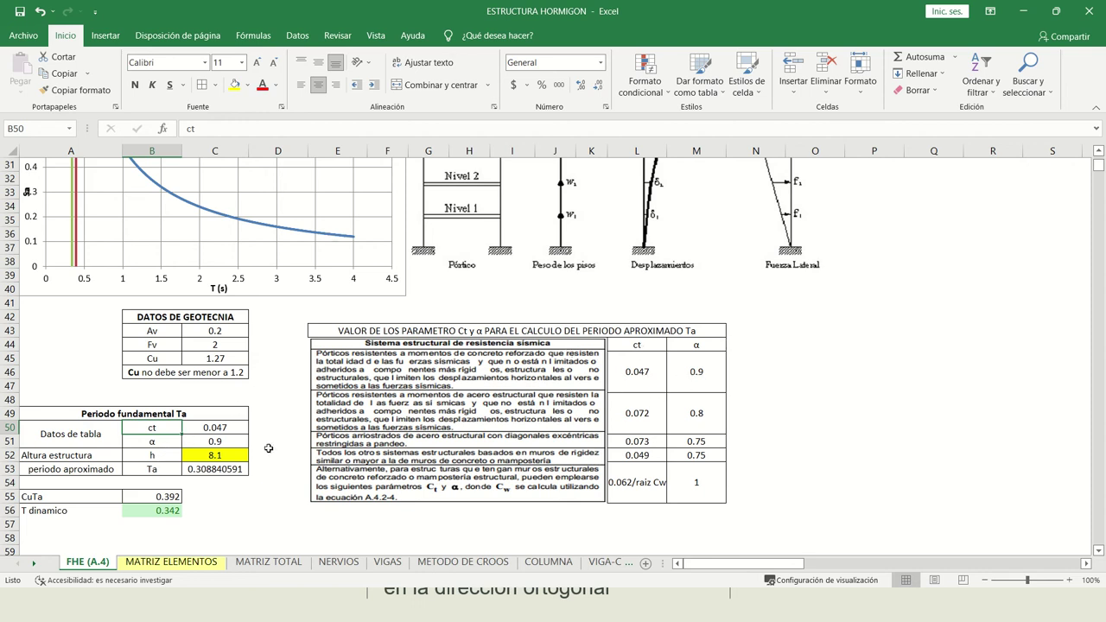
pyautogui.click(211, 456)
pyautogui.scroll(6, 307, 403)
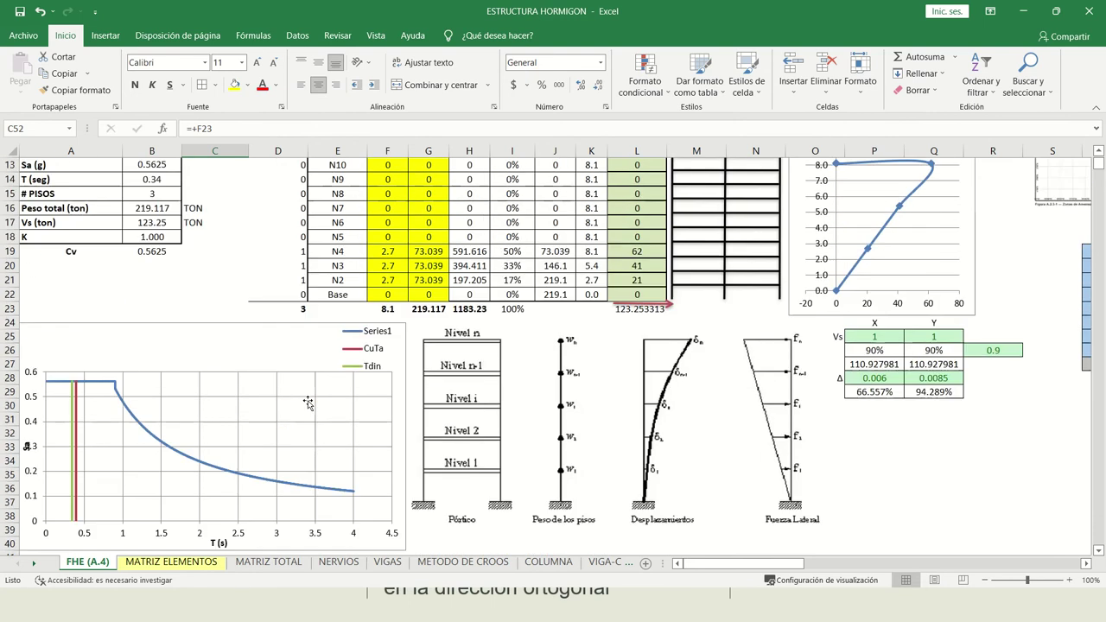
pyautogui.click(394, 266)
pyautogui.click(388, 280)
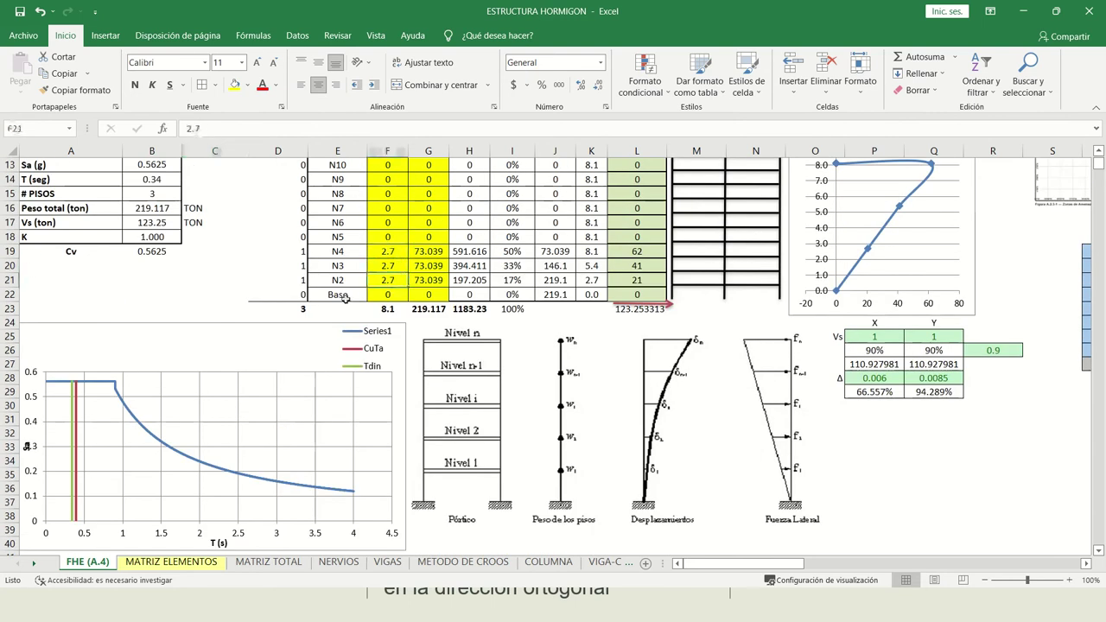
pyautogui.scroll(-7, 242, 359)
# - Check the structure height and the CuTa formula in the sheet, and compare them with the period limit in NSR-10
pyautogui.click(224, 411)
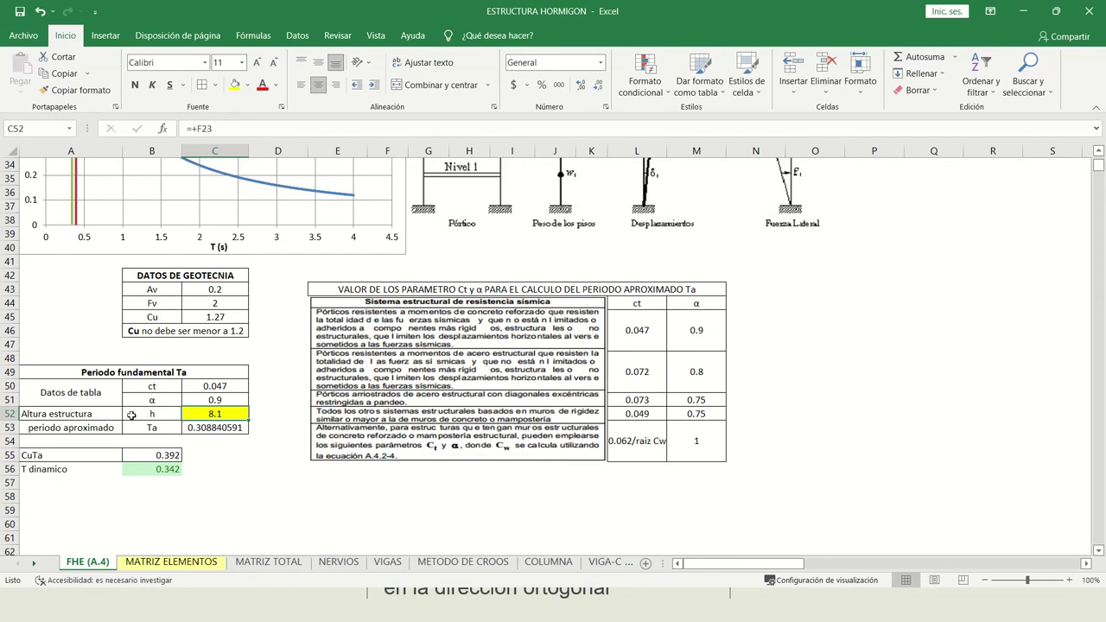
pyautogui.click(164, 456)
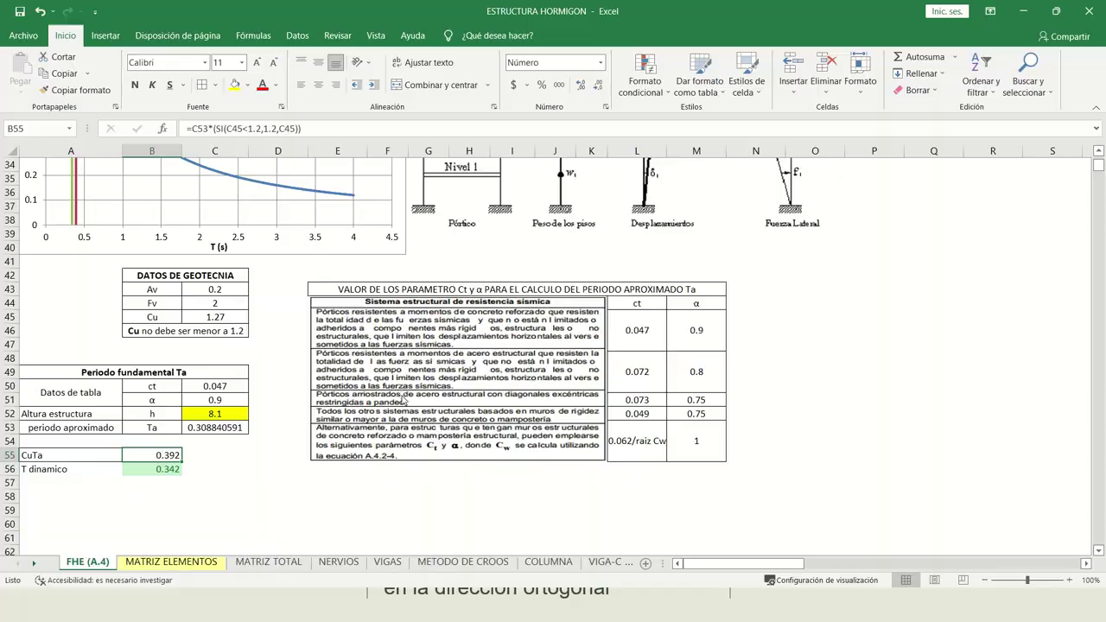
pyautogui.hotkey('alt', 'Tab')
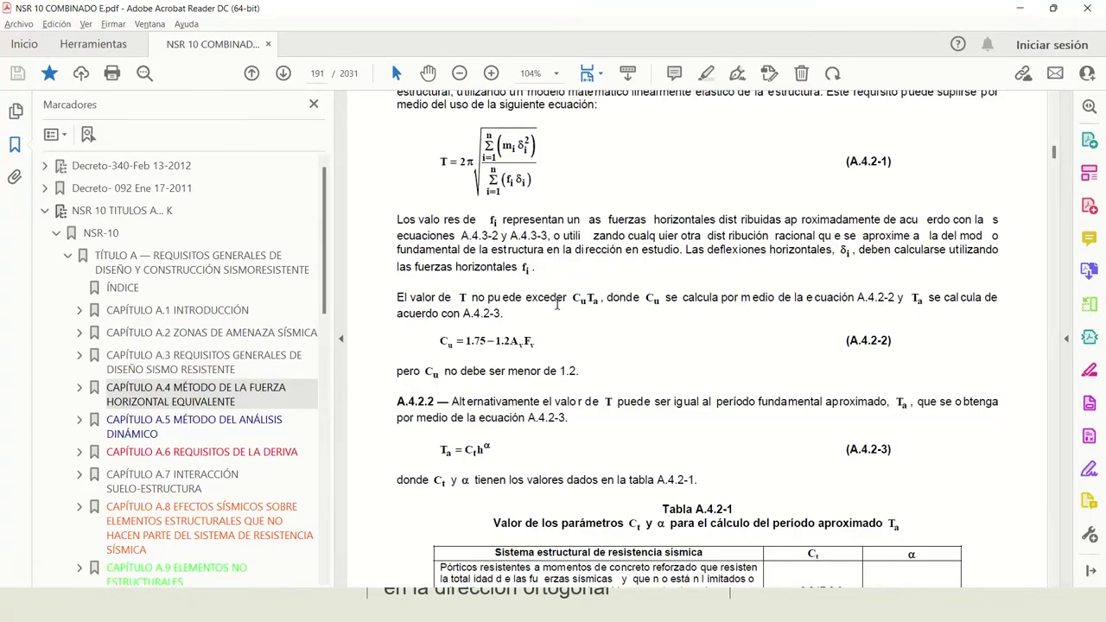
# - Switch to ETABS, display the selected base reaction and modal result tables, and show Modal Periods And Frequencies
pyautogui.hotkey('alt', 'Tab')
pyautogui.hotkey('alt', 'Tab')
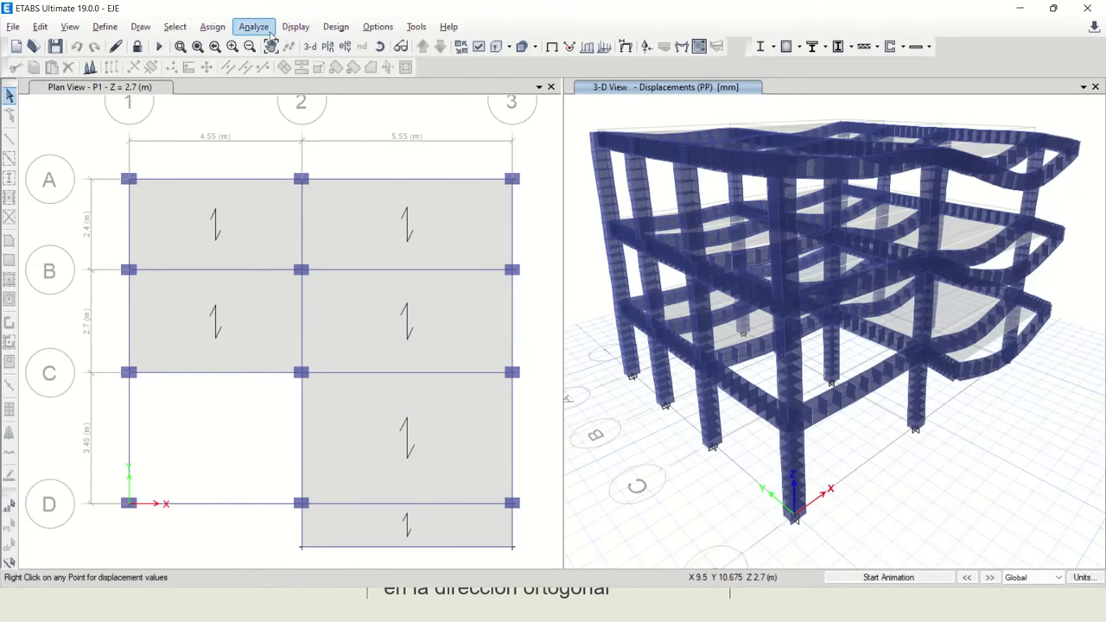
pyautogui.click(287, 31)
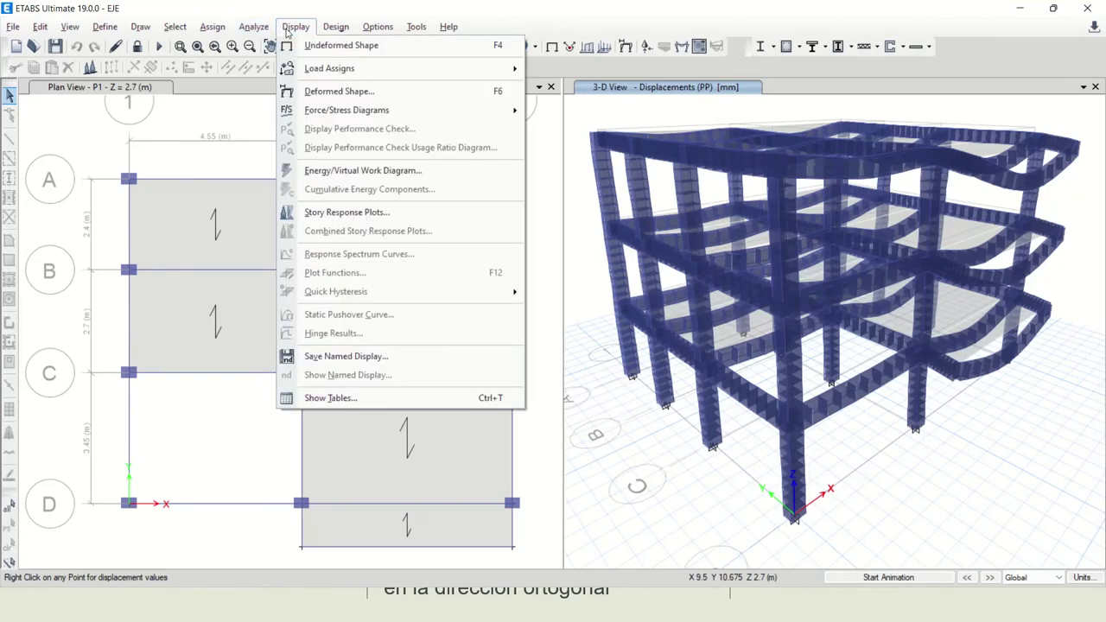
pyautogui.click(345, 399)
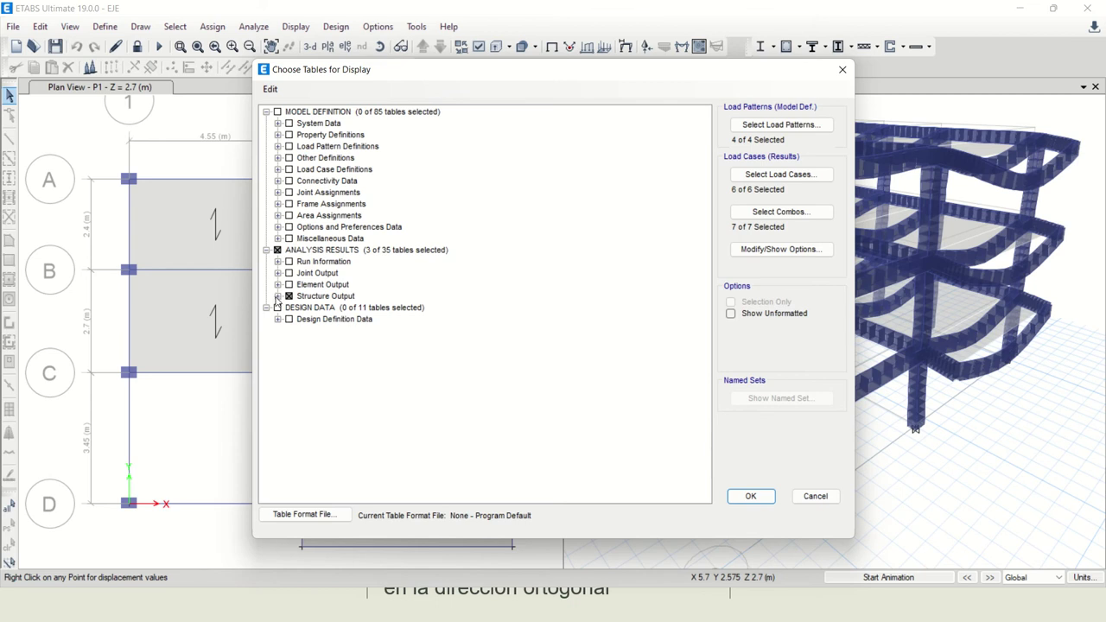
pyautogui.click(278, 296)
pyautogui.click(289, 308)
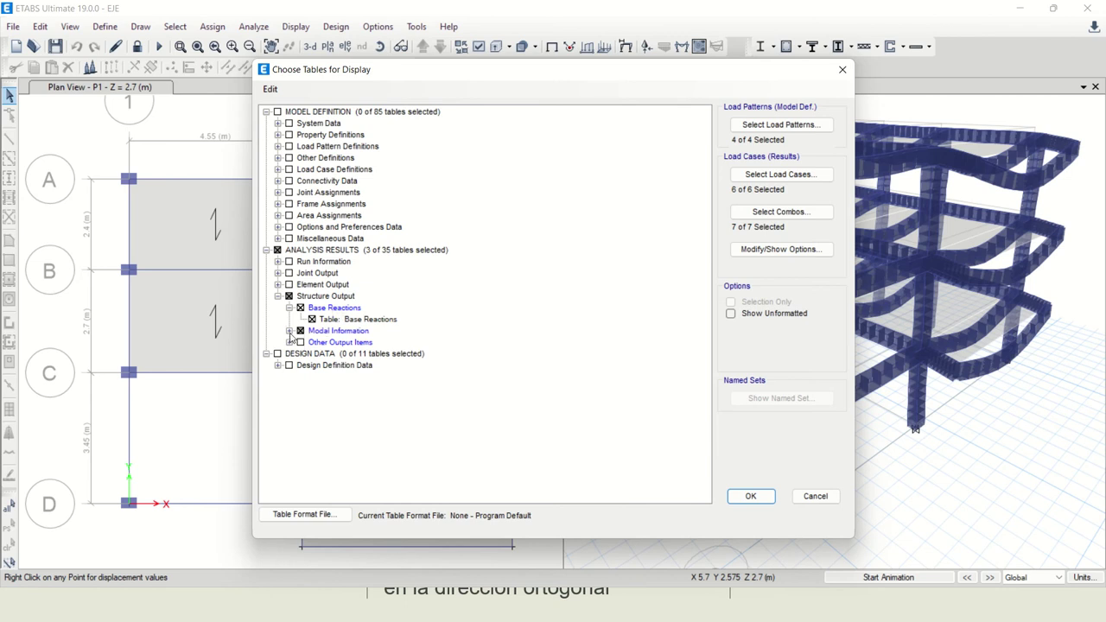
pyautogui.click(290, 331)
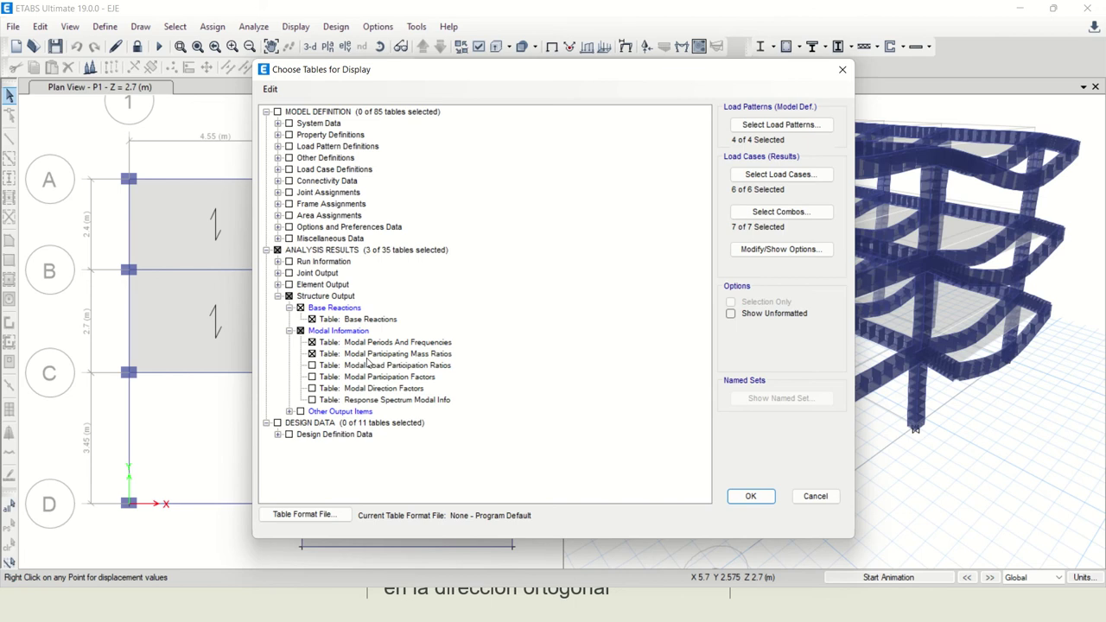
pyautogui.click(750, 497)
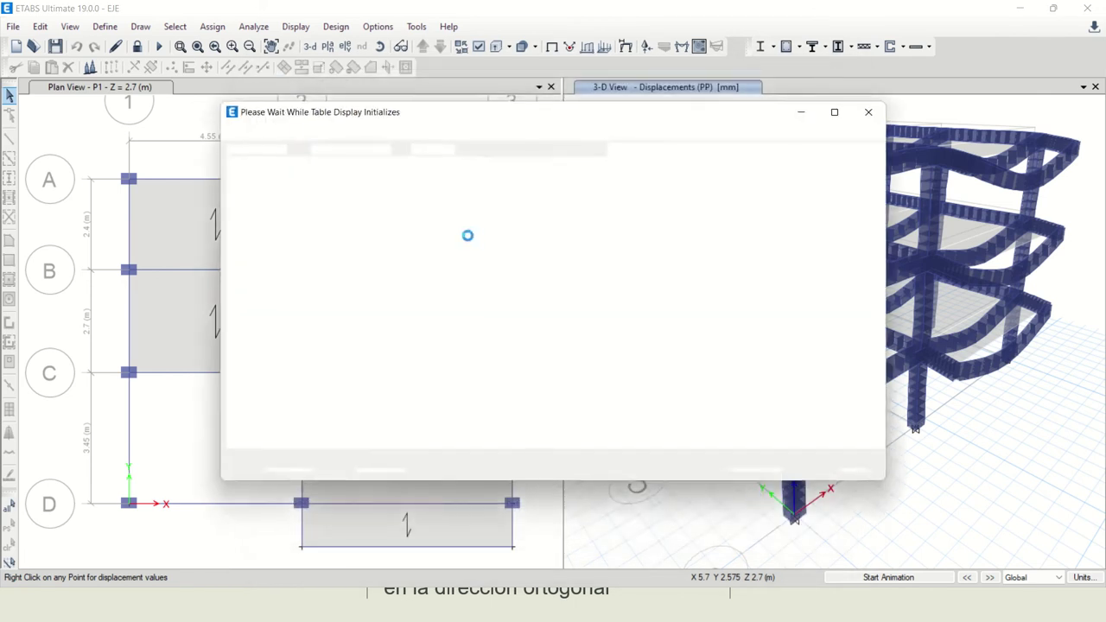
pyautogui.click(649, 149)
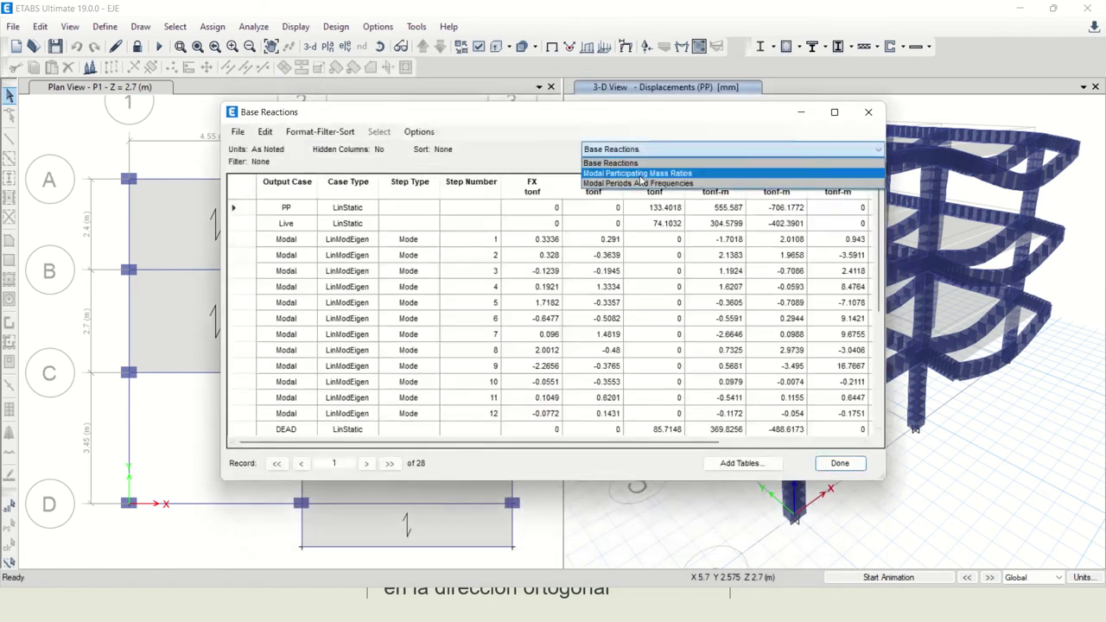
pyautogui.click(625, 173)
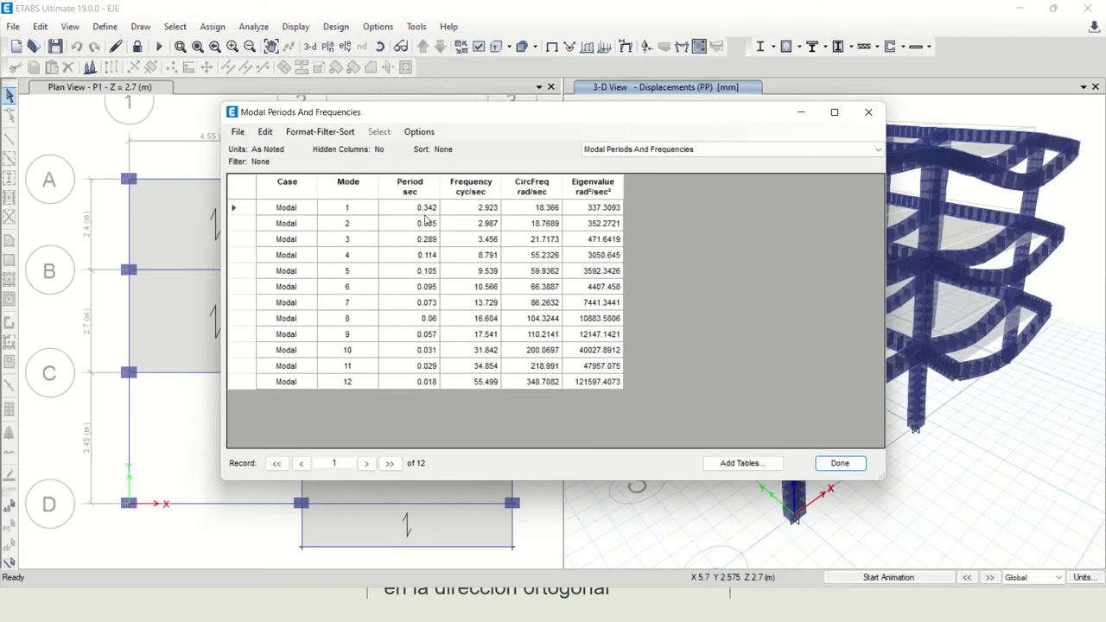
# - Return to the ESTRUCTURA HORMIGON workbook and compare the T dinamico value with the CuTa limit
pyautogui.hotkey('alt', 'Tab')
pyautogui.hotkey('alt', 'Tab')
pyautogui.press('Tab')
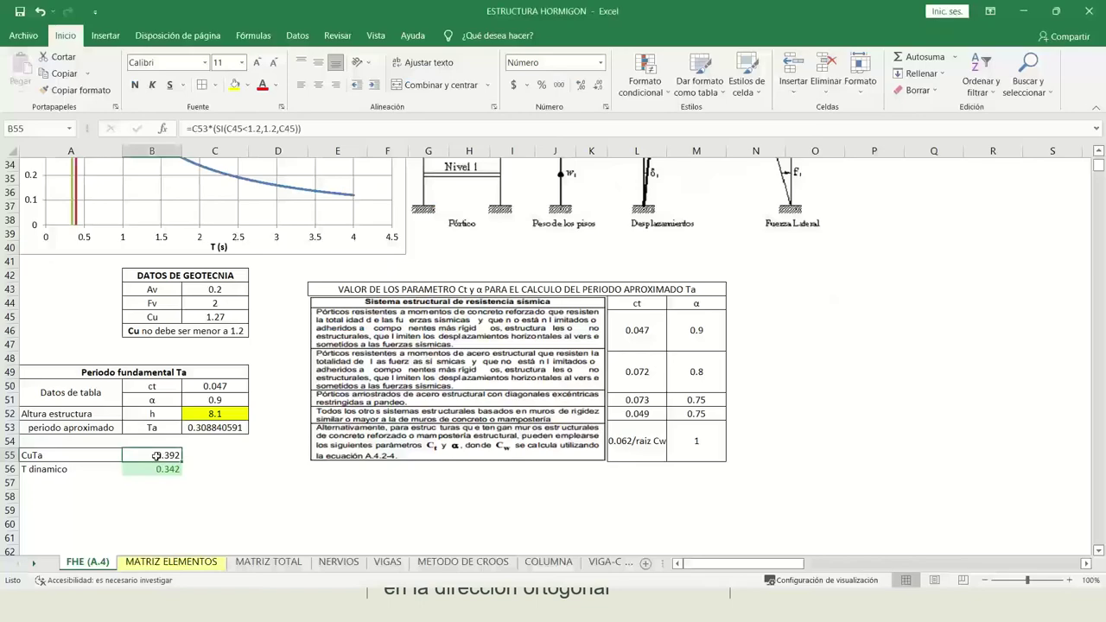
pyautogui.click(169, 472)
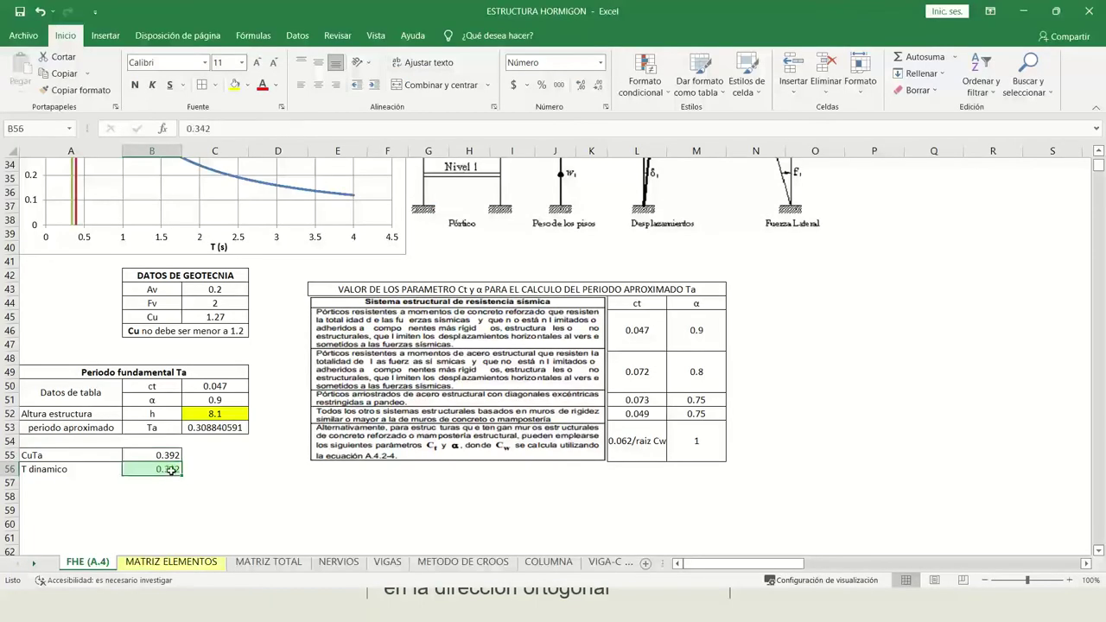
pyautogui.press('Return')
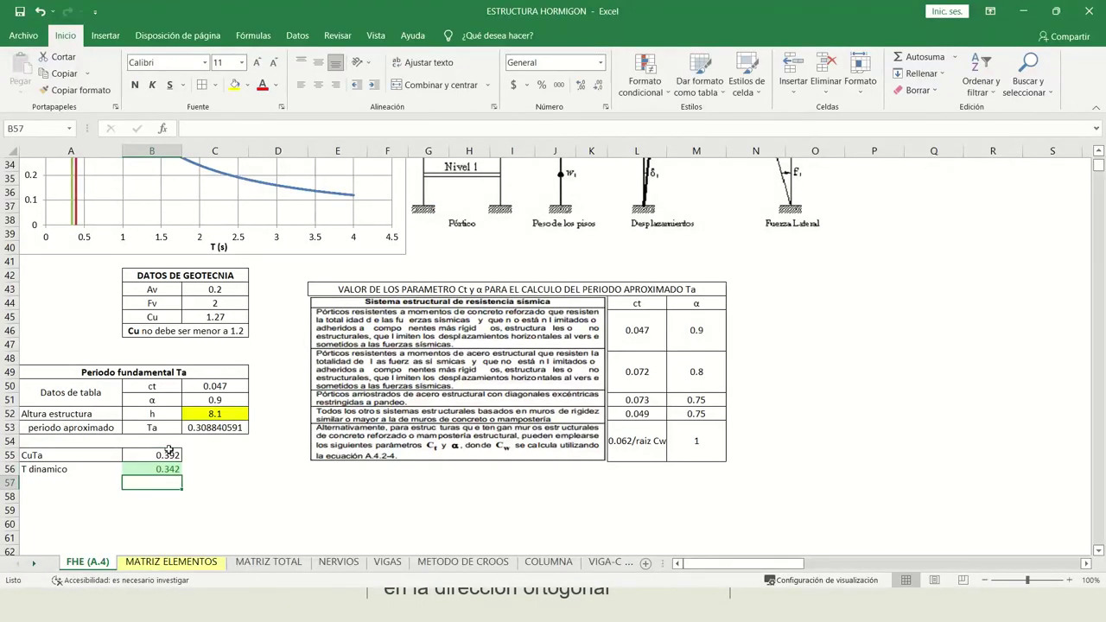
pyautogui.scroll(2, 144, 459)
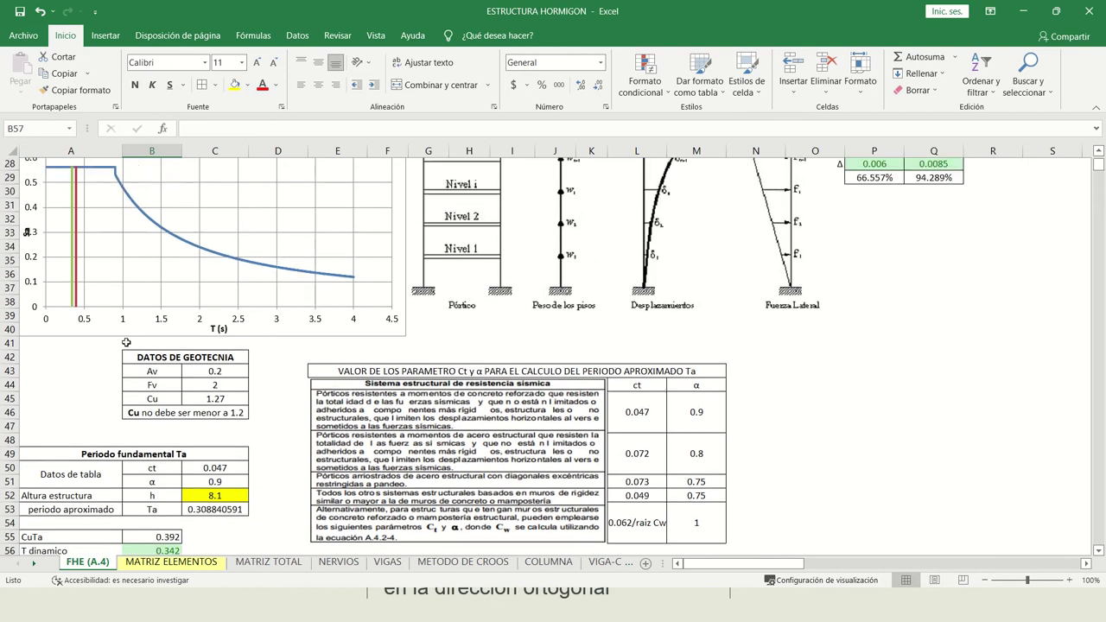
pyautogui.scroll(-1, 177, 510)
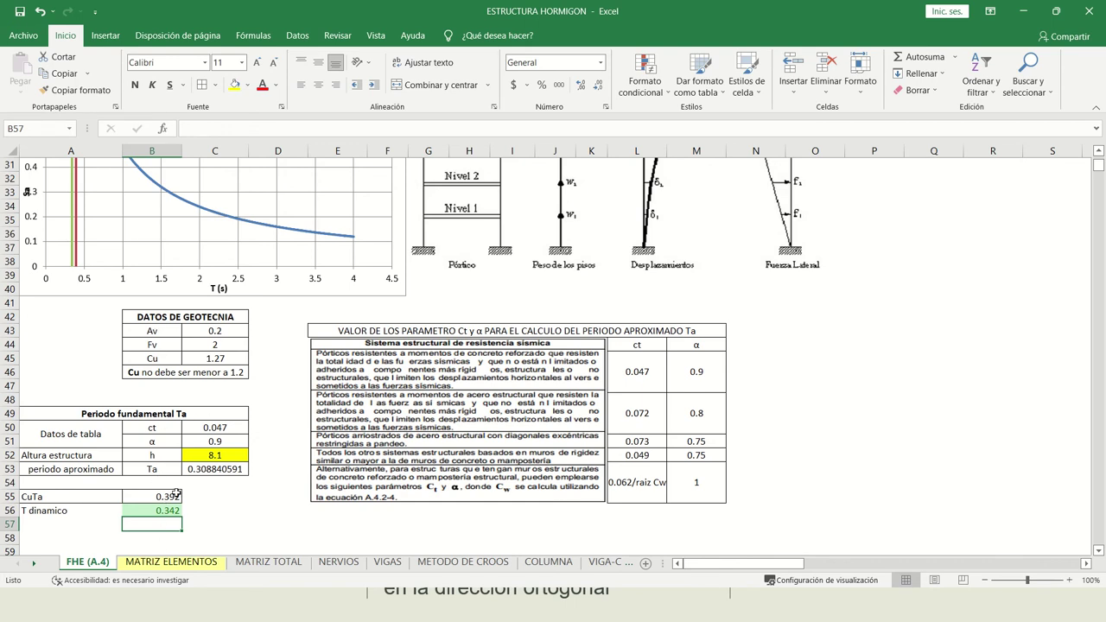
pyautogui.scroll(-1, 161, 439)
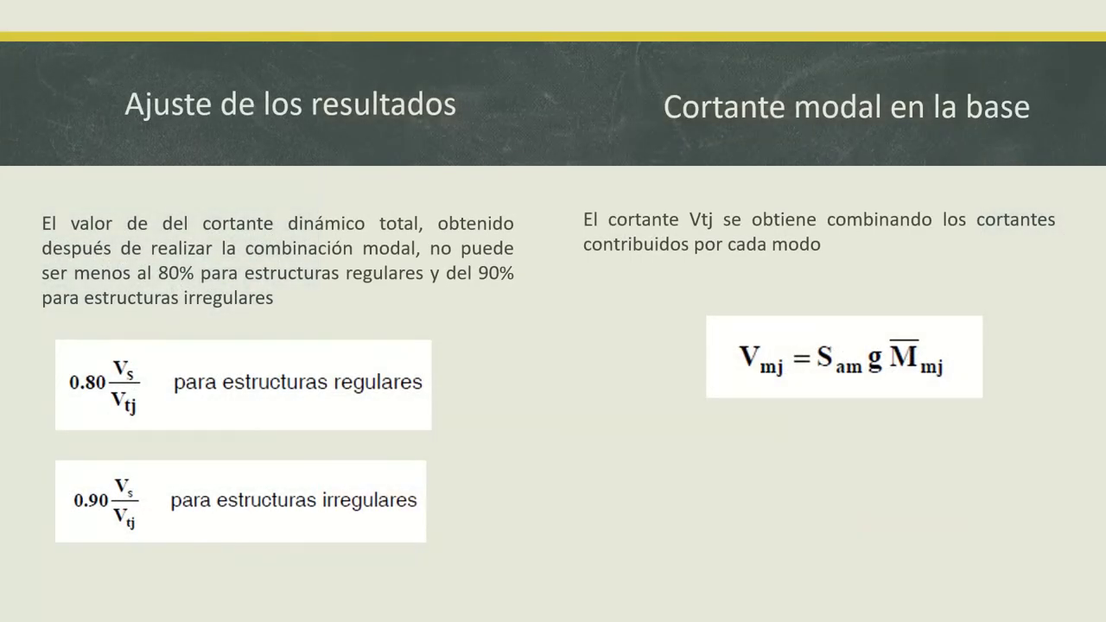
# - Switch to the ESTRUCTURA HORMIGON workbook and check the T dinamico value on the FHE (A.4) sheet against CuTa
pyautogui.press('super+Tab')
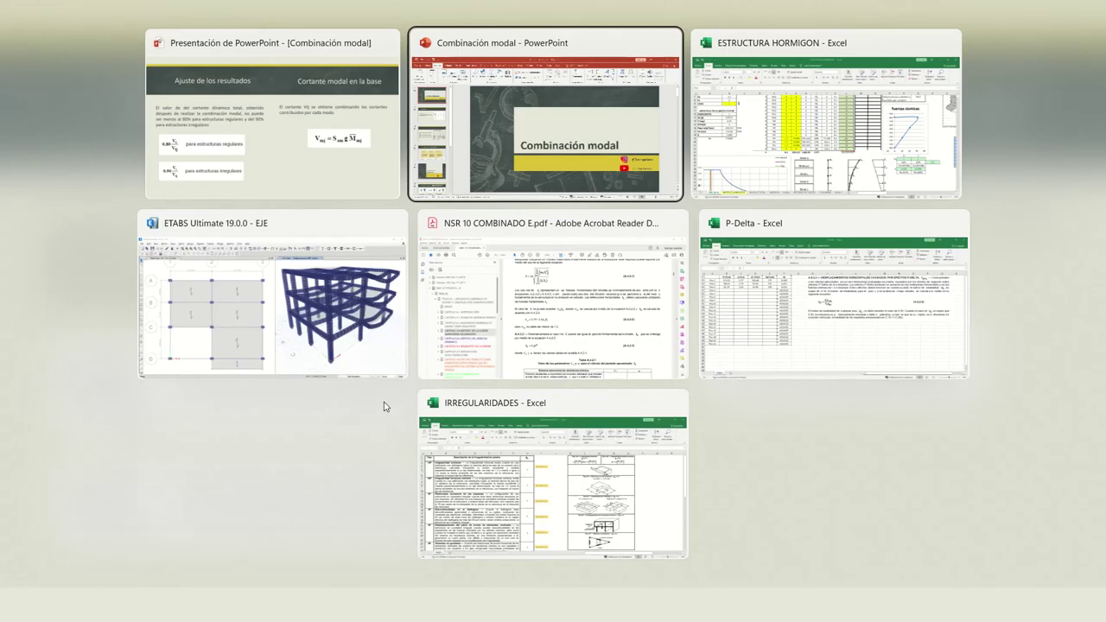
pyautogui.press('Right')
pyautogui.press('Return')
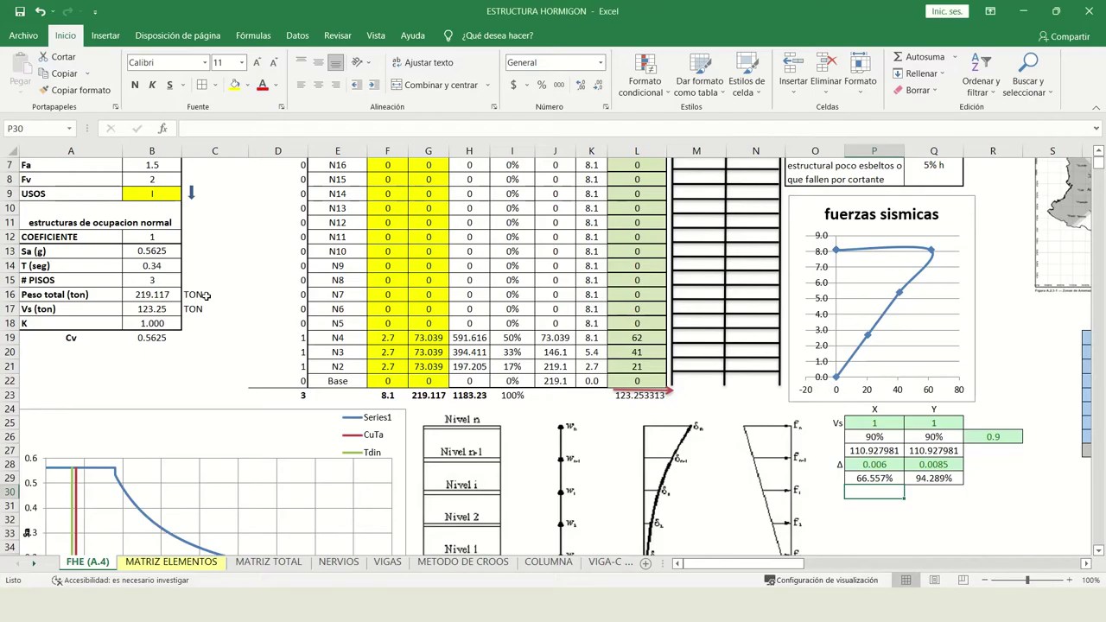
pyautogui.scroll(-8, 356, 309)
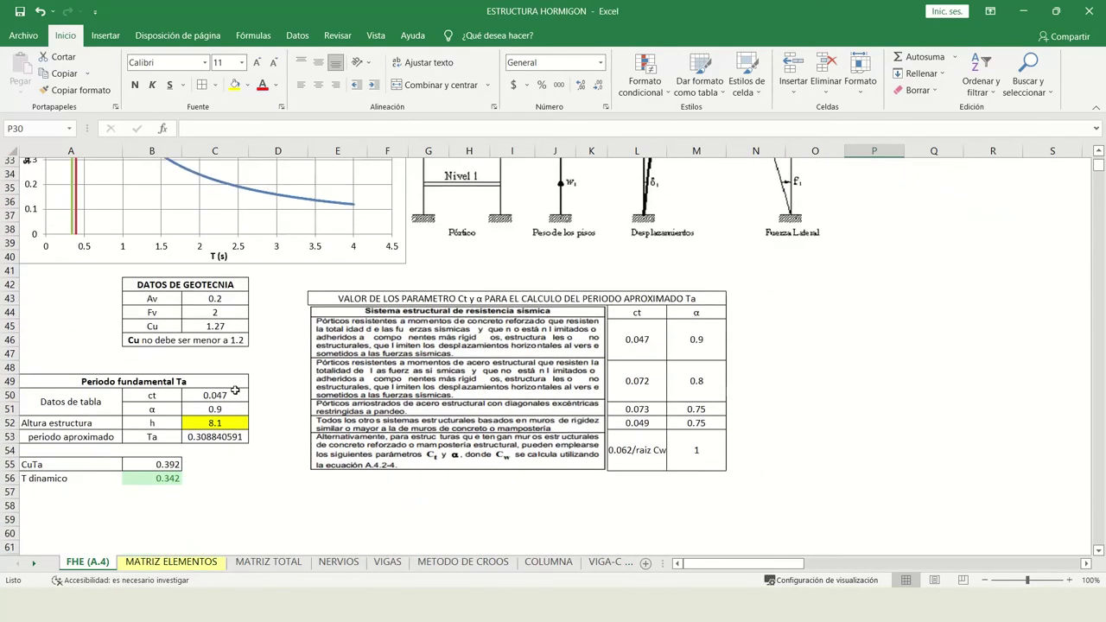
pyautogui.click(167, 470)
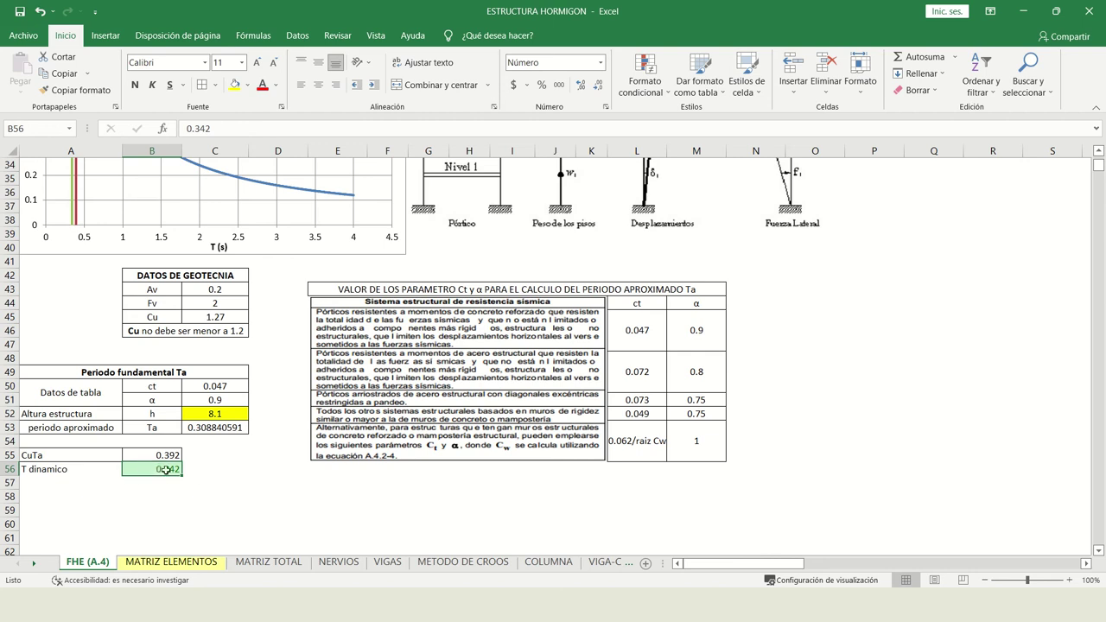
# - Check the Vs base shear formula and the adjusted X and Y shears, and return to the Ajuste de los resultados slide
pyautogui.scroll(2, 309, 450)
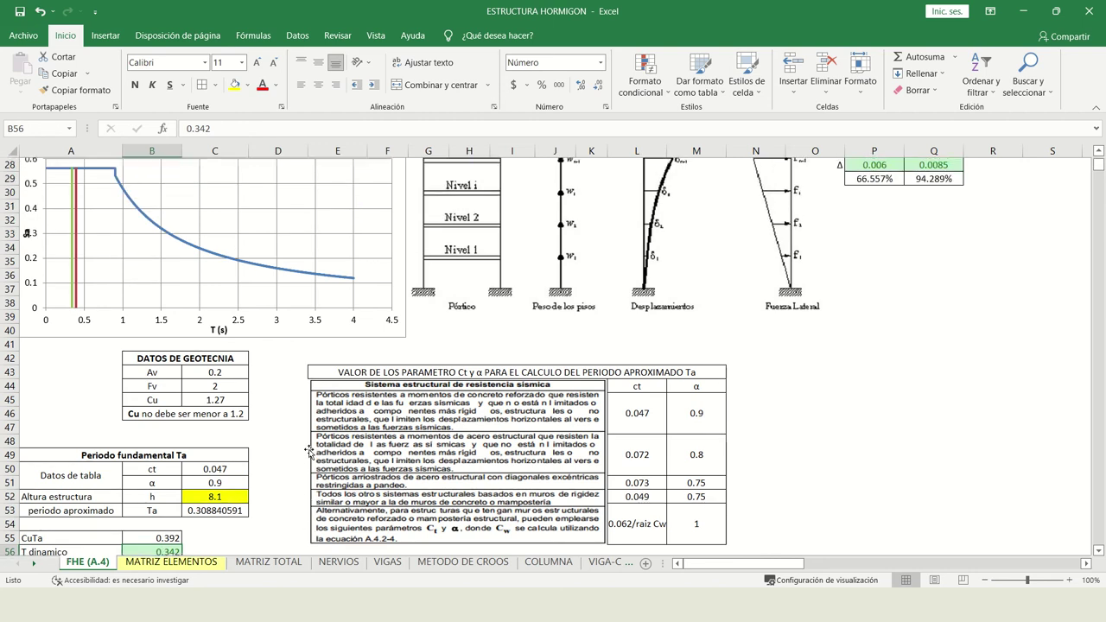
pyautogui.scroll(9, 309, 449)
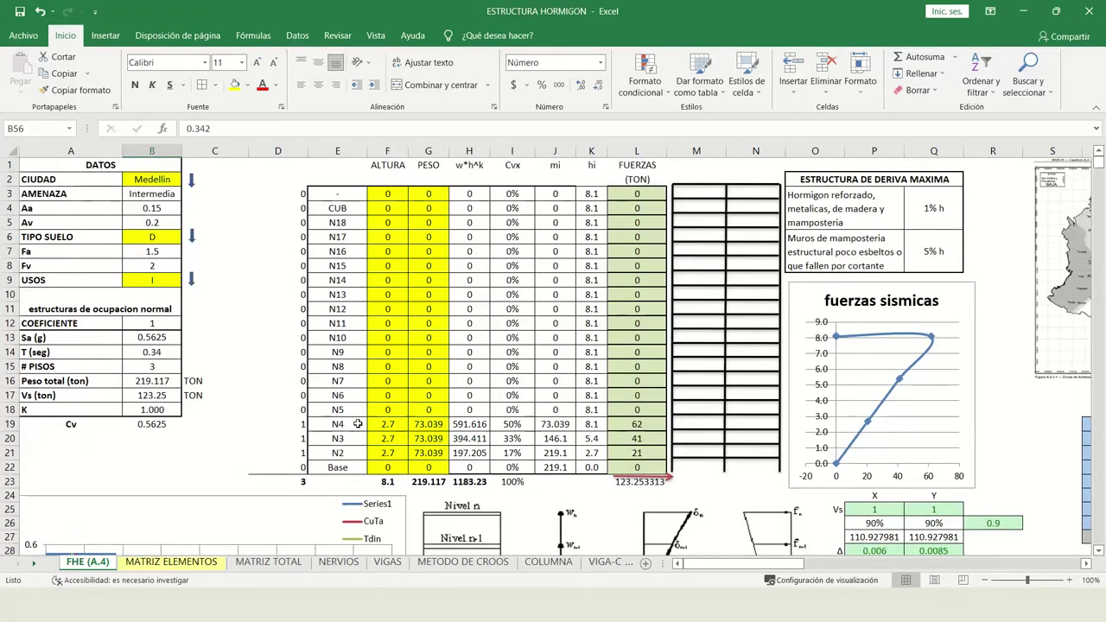
pyautogui.click(152, 395)
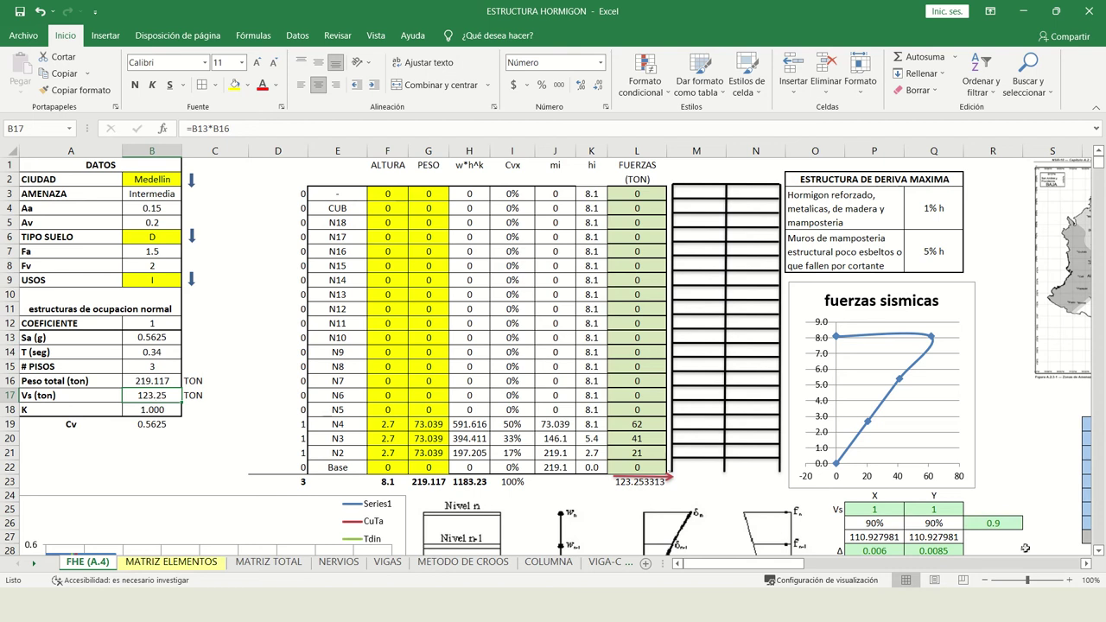
pyautogui.click(876, 536)
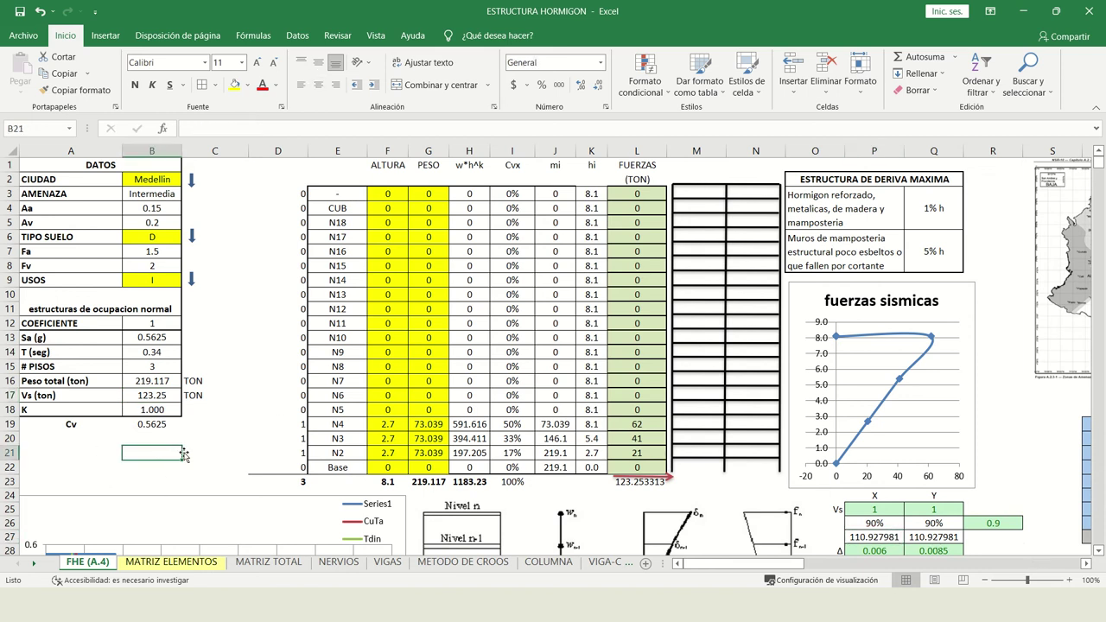
pyautogui.hotkey('alt', 'Tab')
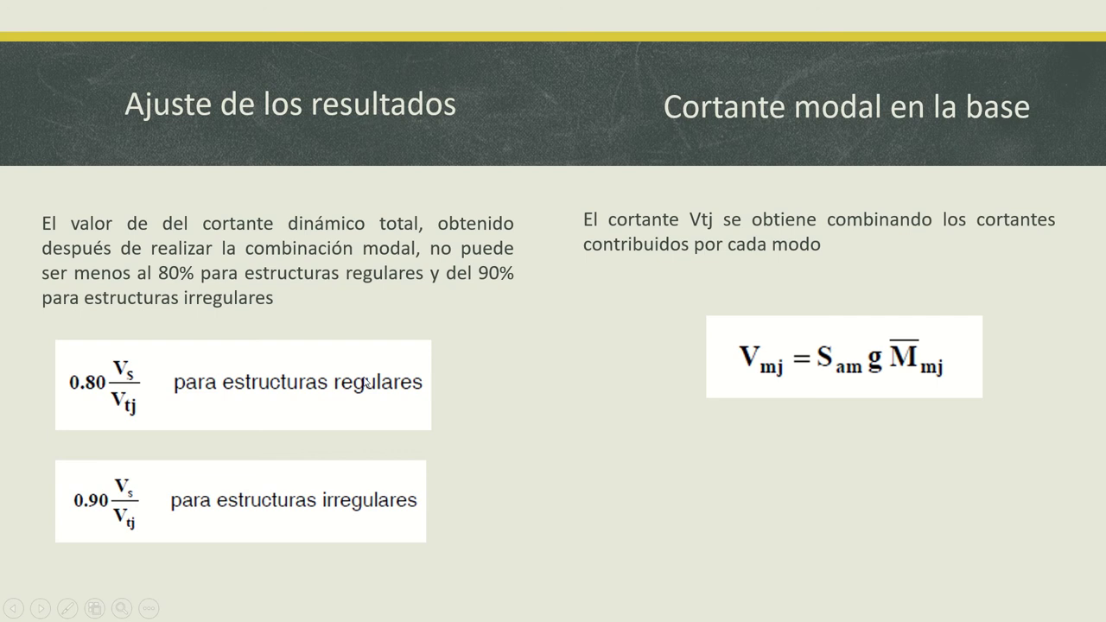
# - Switch to the IRREGULARIDADES workbook and read through the plan and height irregularity tables with their reference diagrams
pyautogui.hotkey('alt', 'Tab')
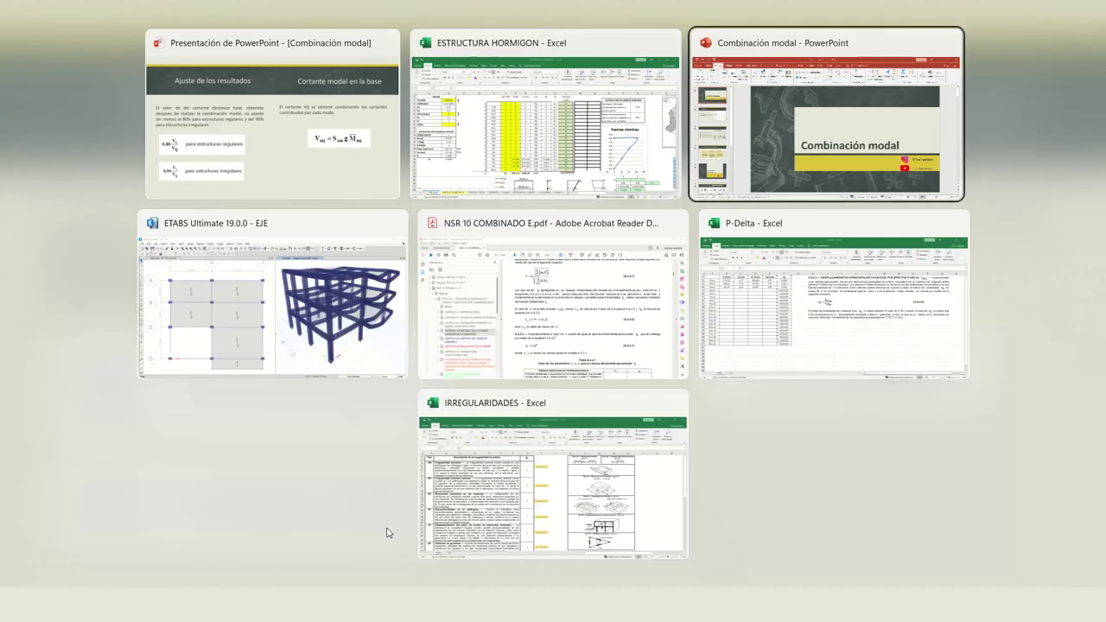
pyautogui.click(486, 522)
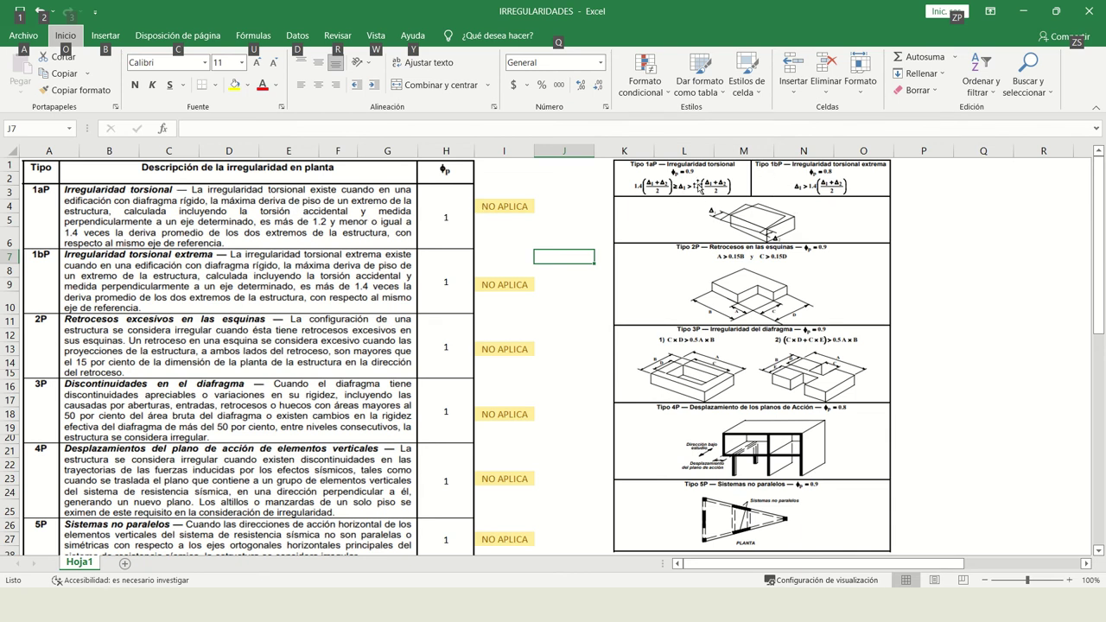
pyautogui.click(942, 190)
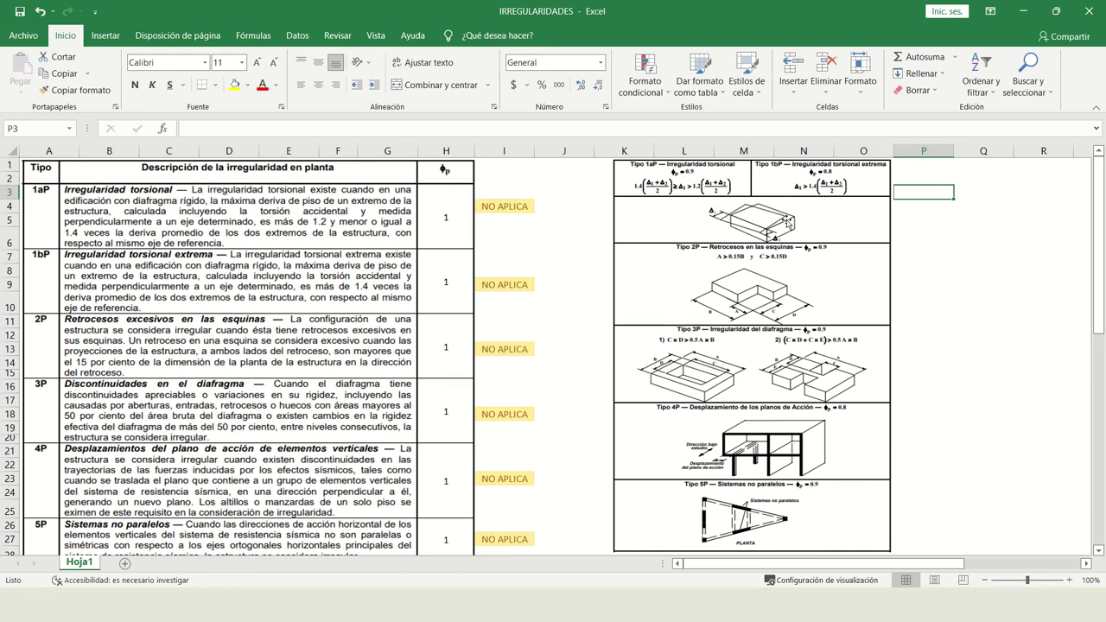
pyautogui.scroll(-4, 741, 282)
pyautogui.scroll(-2, 761, 270)
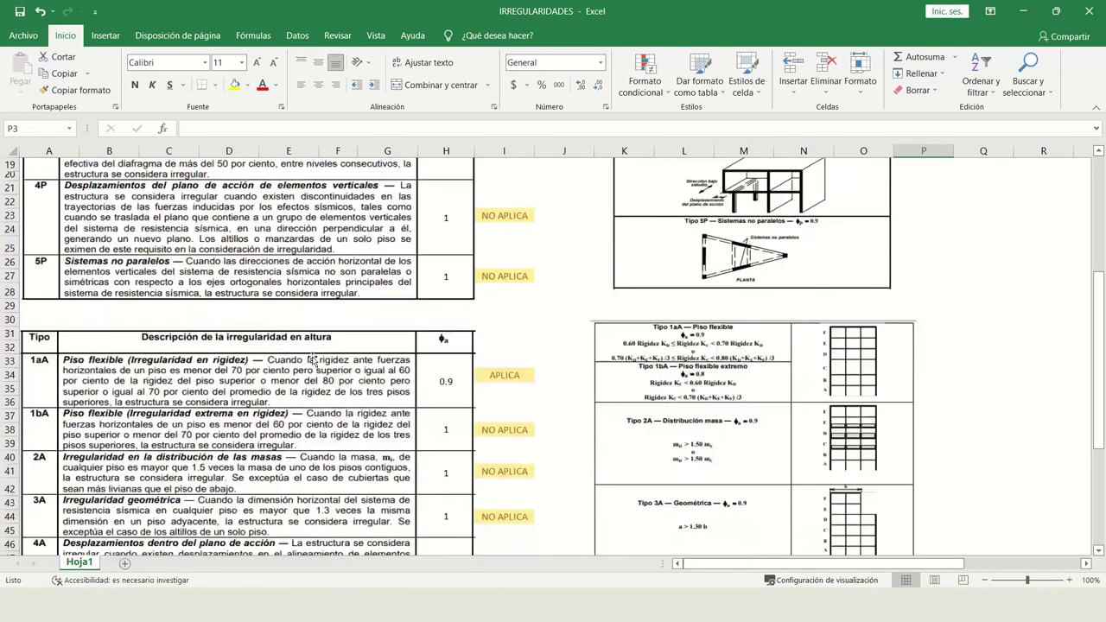
pyautogui.scroll(-3, 842, 354)
pyautogui.scroll(-2, 842, 354)
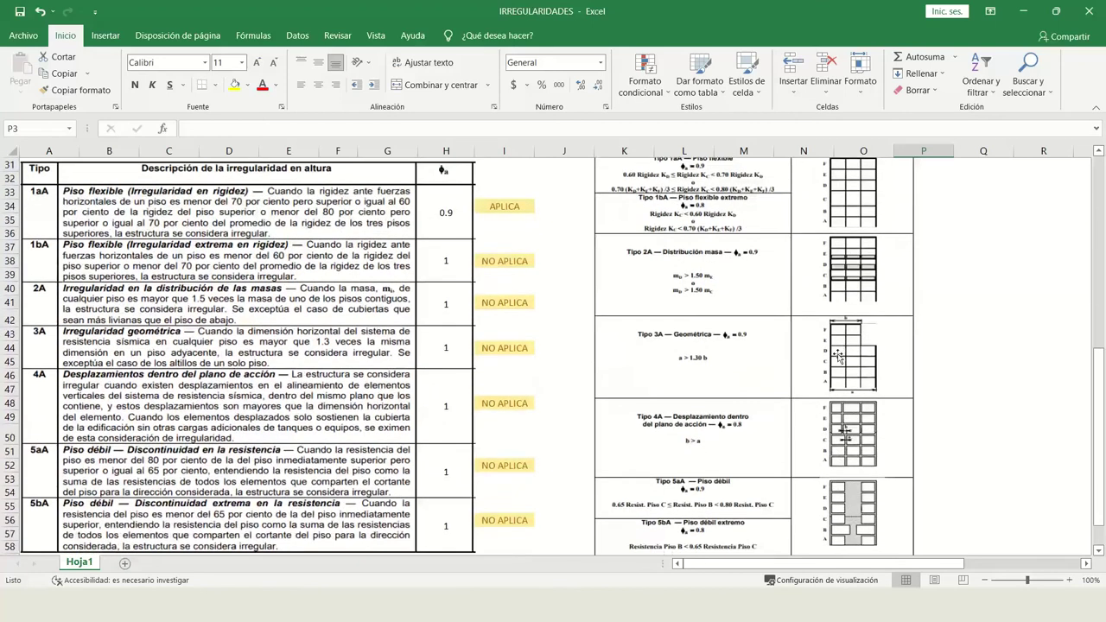
# - Compare which irregularities are marked as applicable in the plan table and in the height table
pyautogui.scroll(11, 831, 354)
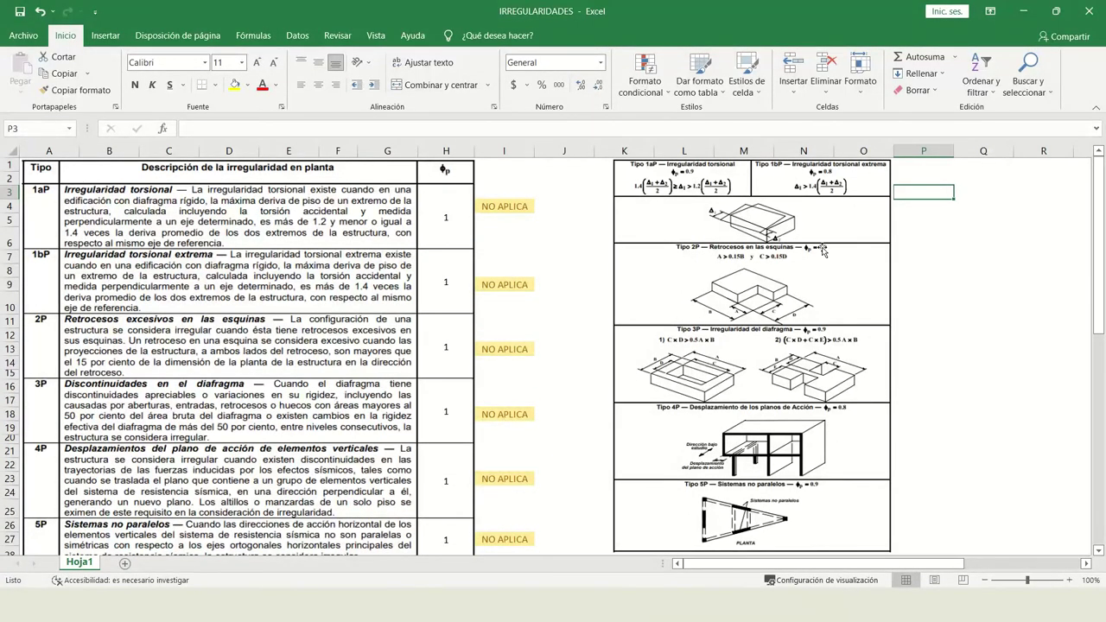
pyautogui.scroll(-9, 543, 284)
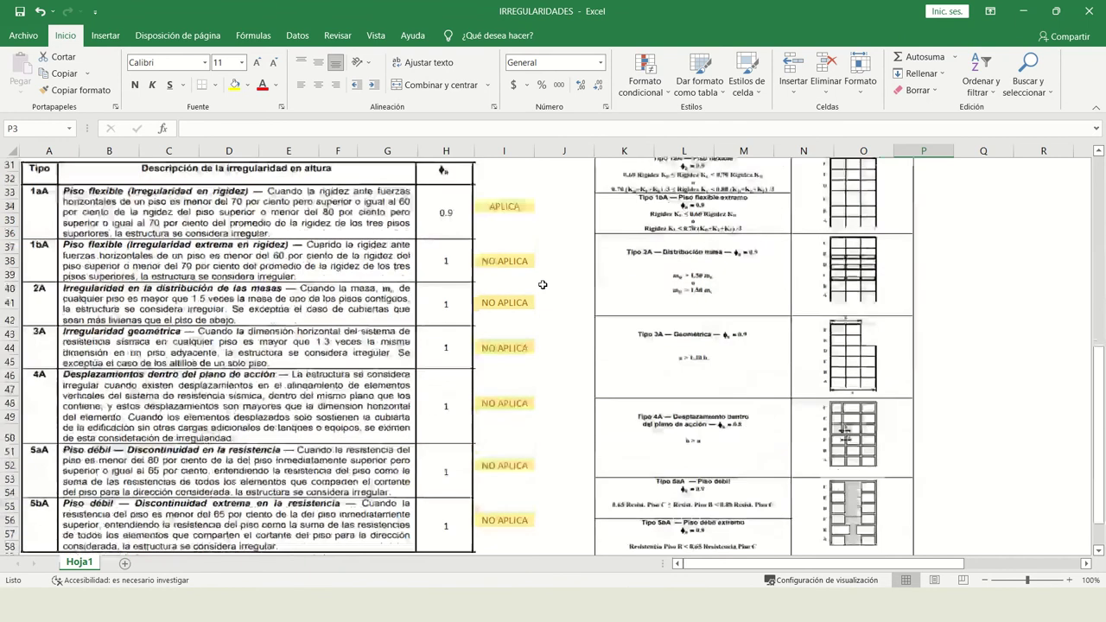
pyautogui.scroll(9, 542, 284)
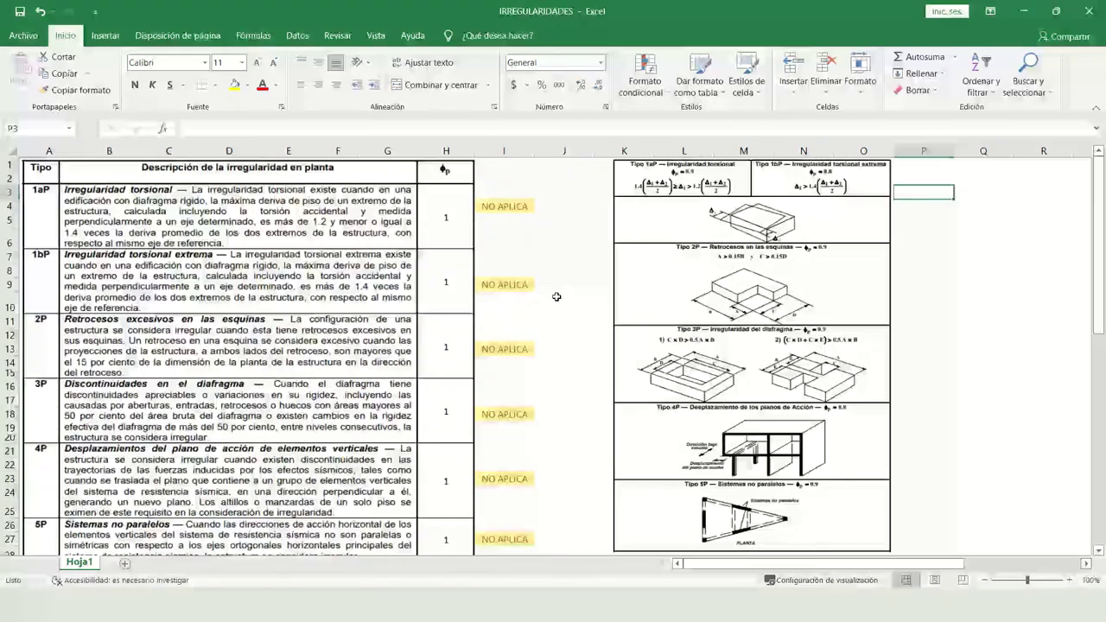
pyautogui.scroll(-12, 548, 285)
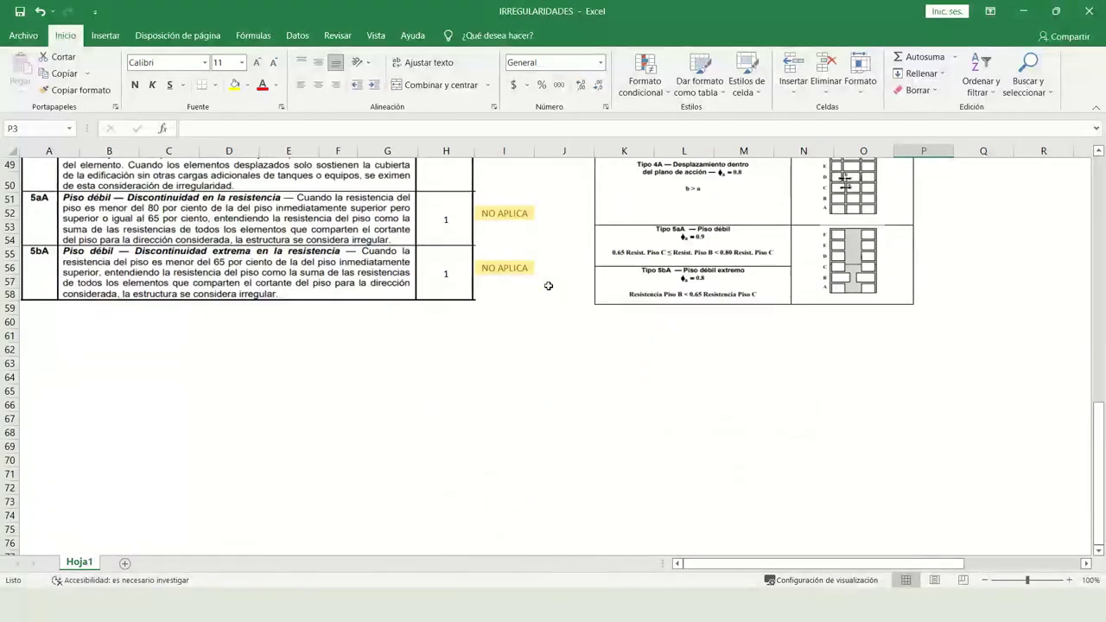
pyautogui.scroll(12, 548, 286)
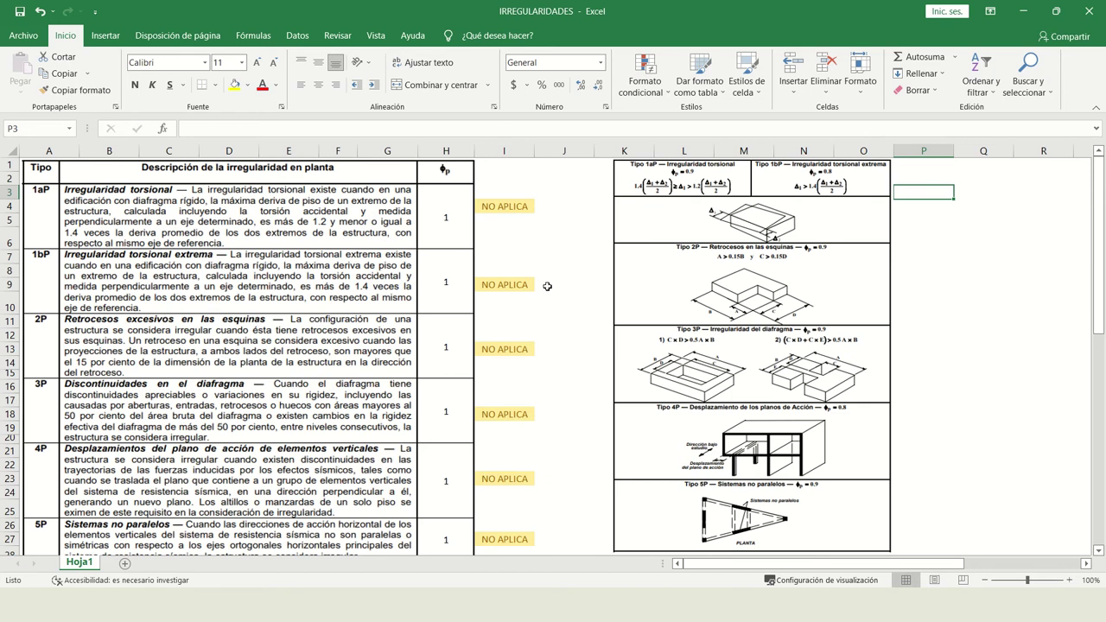
pyautogui.scroll(-8, 547, 286)
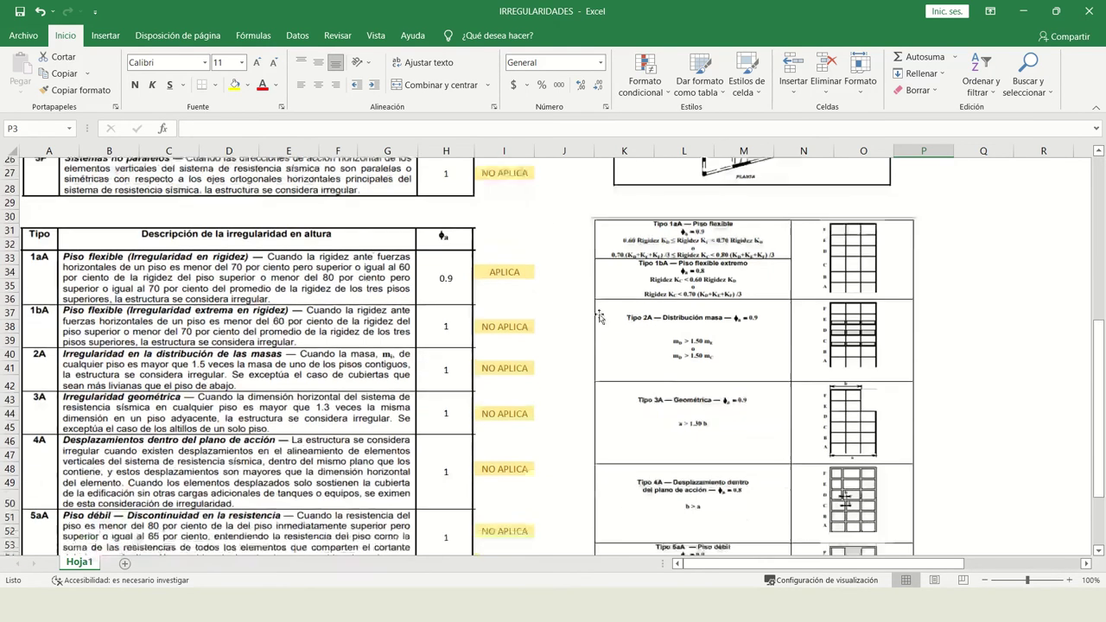
pyautogui.scroll(8, 449, 259)
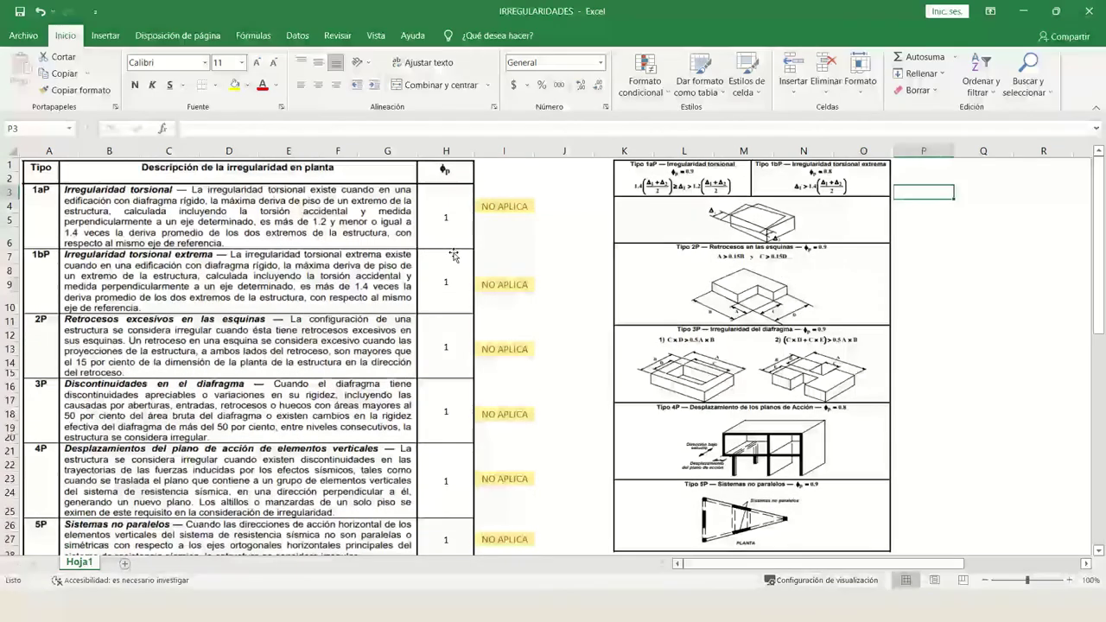
pyautogui.scroll(-6, 602, 261)
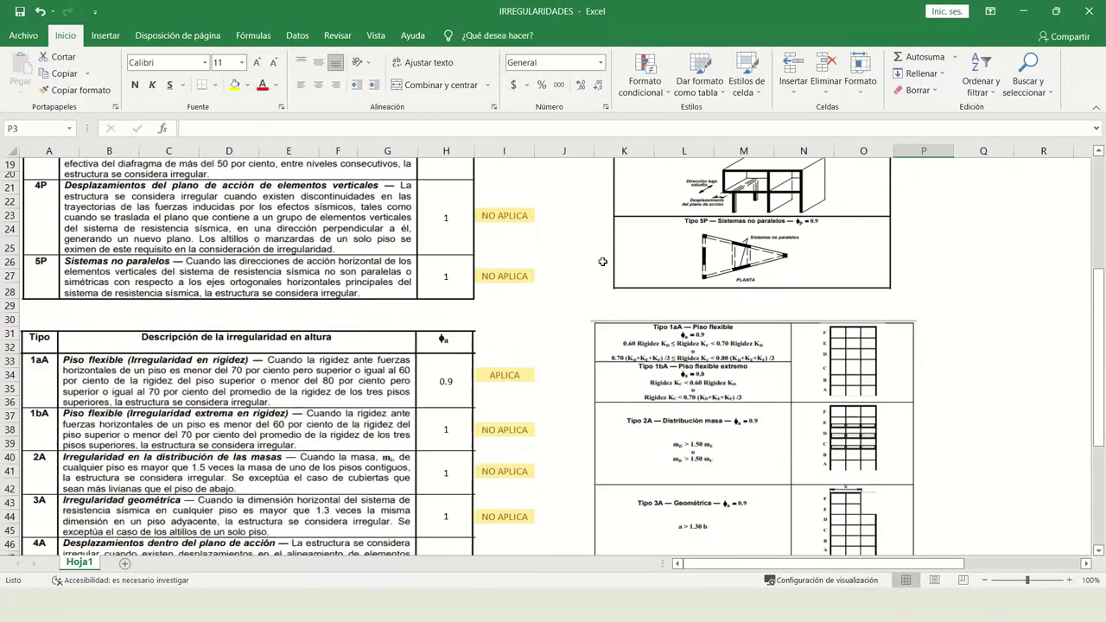
pyautogui.scroll(-5, 602, 261)
pyautogui.scroll(6, 447, 290)
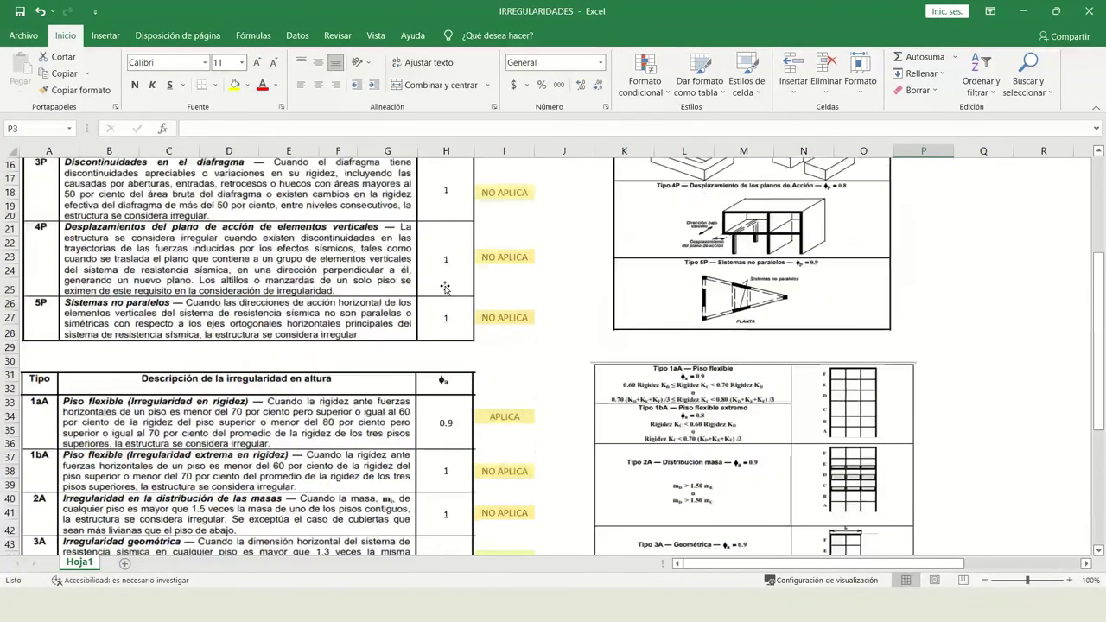
pyautogui.scroll(-4, 557, 370)
pyautogui.scroll(1, 488, 330)
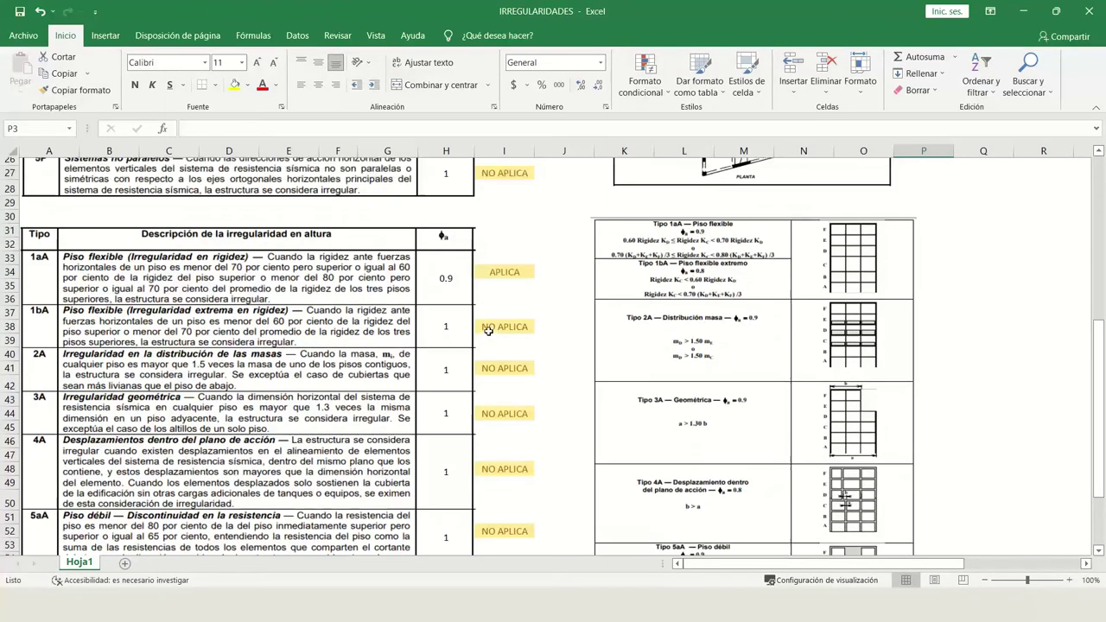
# - Set the 1aP torsional irregularity to APLICA in cell I4 and review the remaining plan and height irregularities
pyautogui.scroll(8, 488, 331)
pyautogui.click(516, 207)
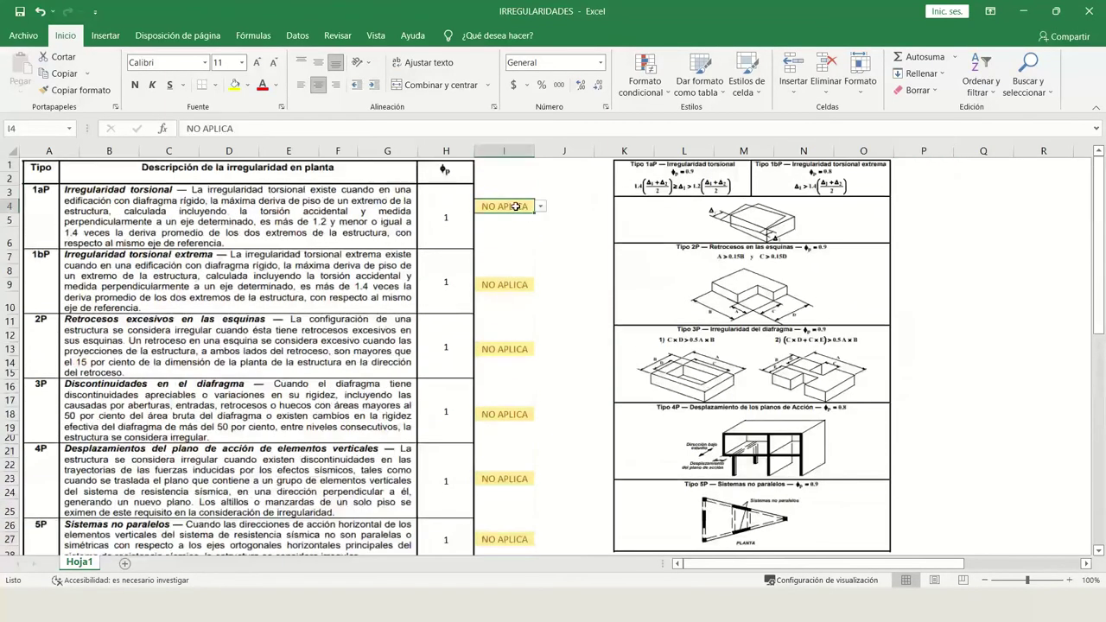
pyautogui.click(540, 206)
pyautogui.click(519, 218)
pyautogui.click(540, 207)
pyautogui.click(522, 226)
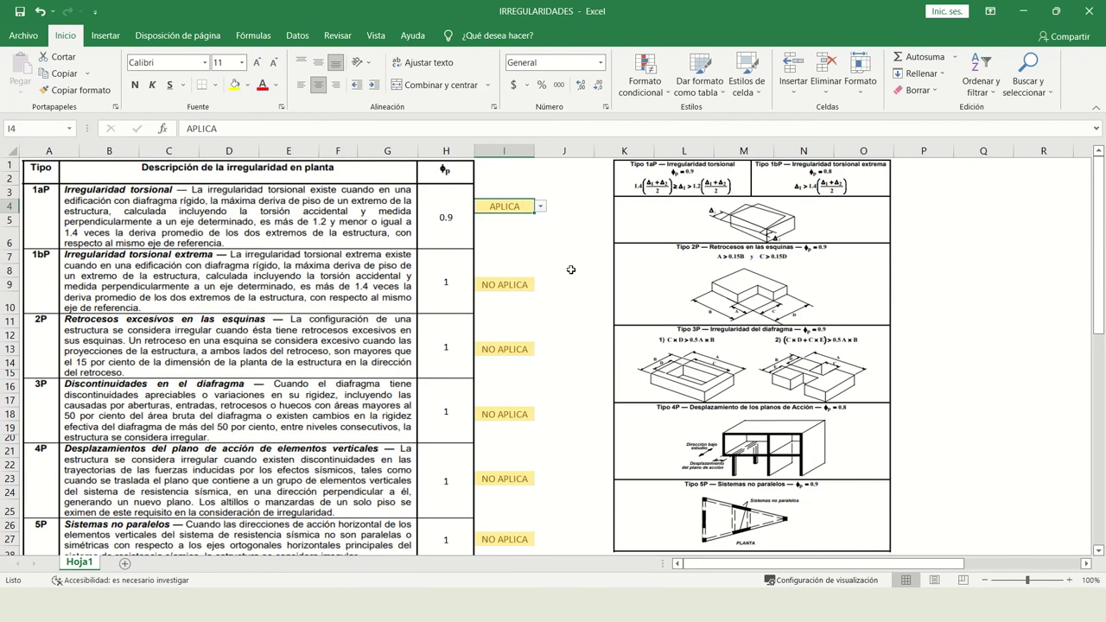
pyautogui.scroll(-2, 571, 270)
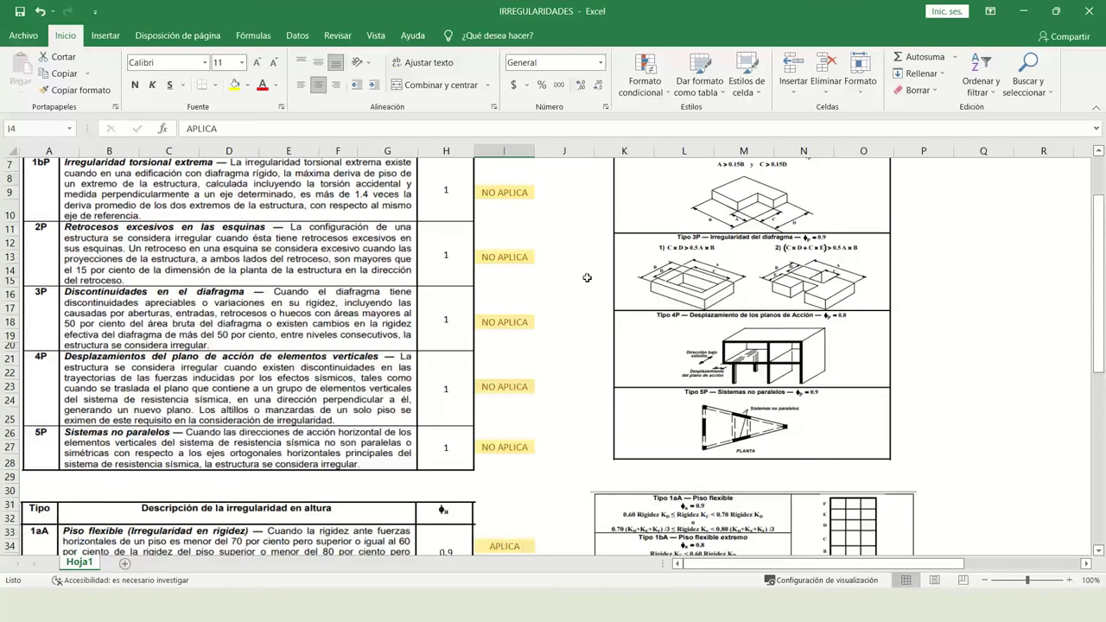
pyautogui.scroll(-4, 577, 272)
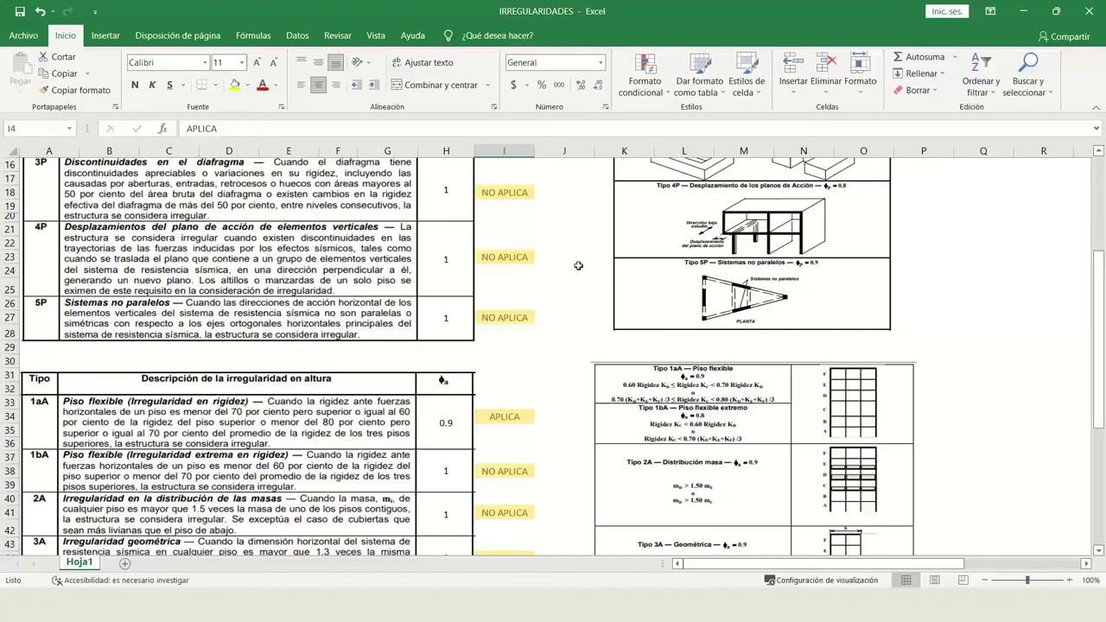
pyautogui.scroll(6, 545, 261)
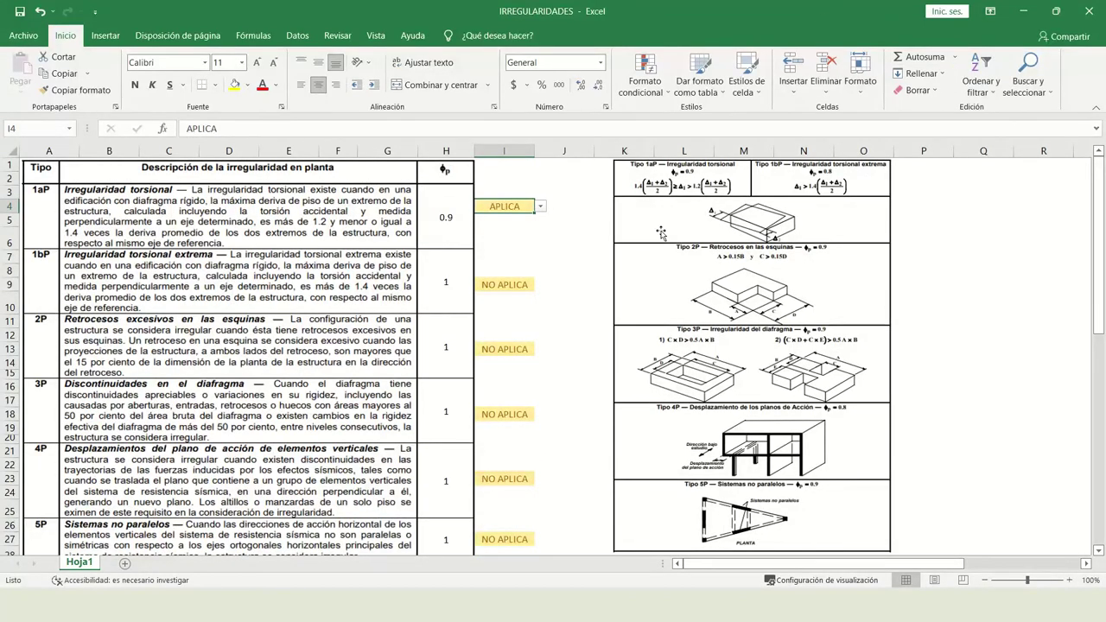
# - Switch to the ESTRUCTURA HORMIGON workbook, try 0.8 as the base shear factor in cell R26, and restore it to 0.9
pyautogui.press('super+Tab')
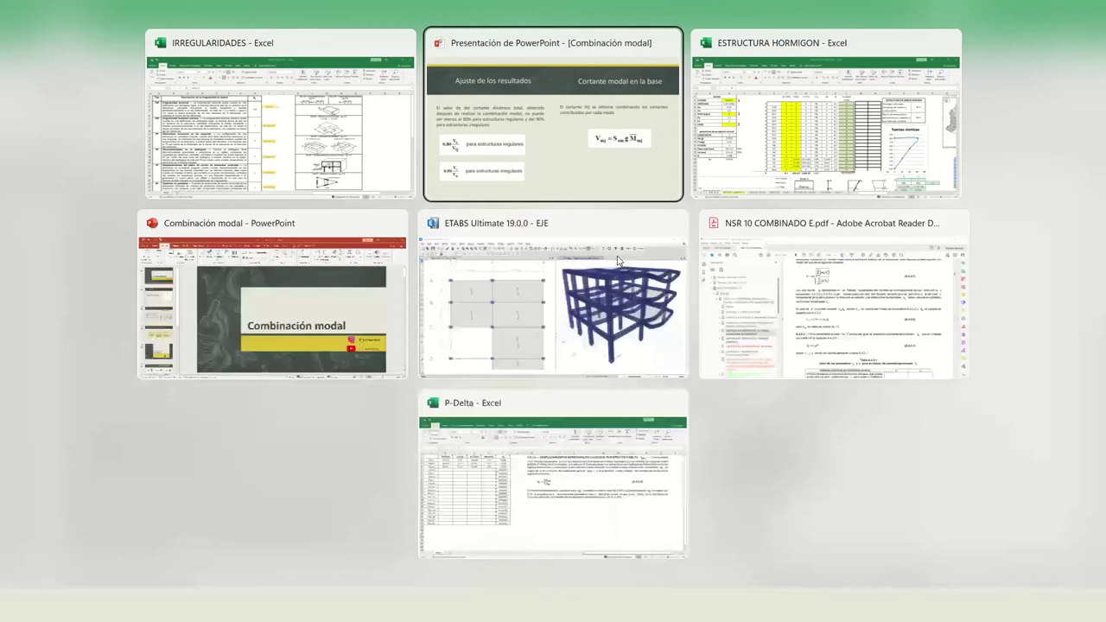
pyautogui.press('Right')
pyautogui.press('Return')
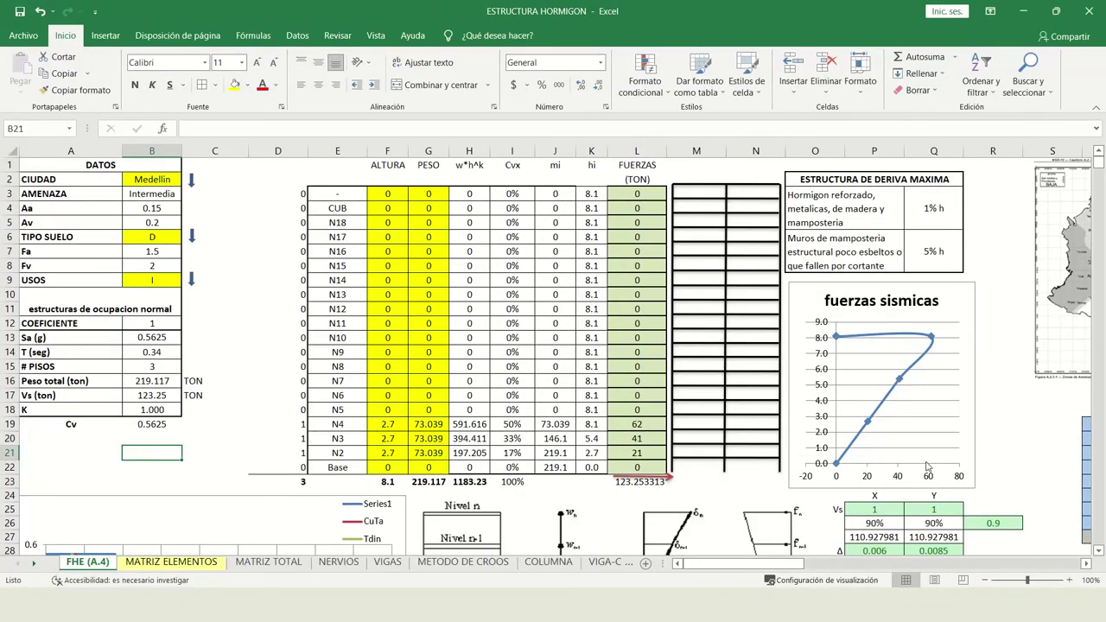
pyautogui.click(994, 522)
pyautogui.click(1028, 523)
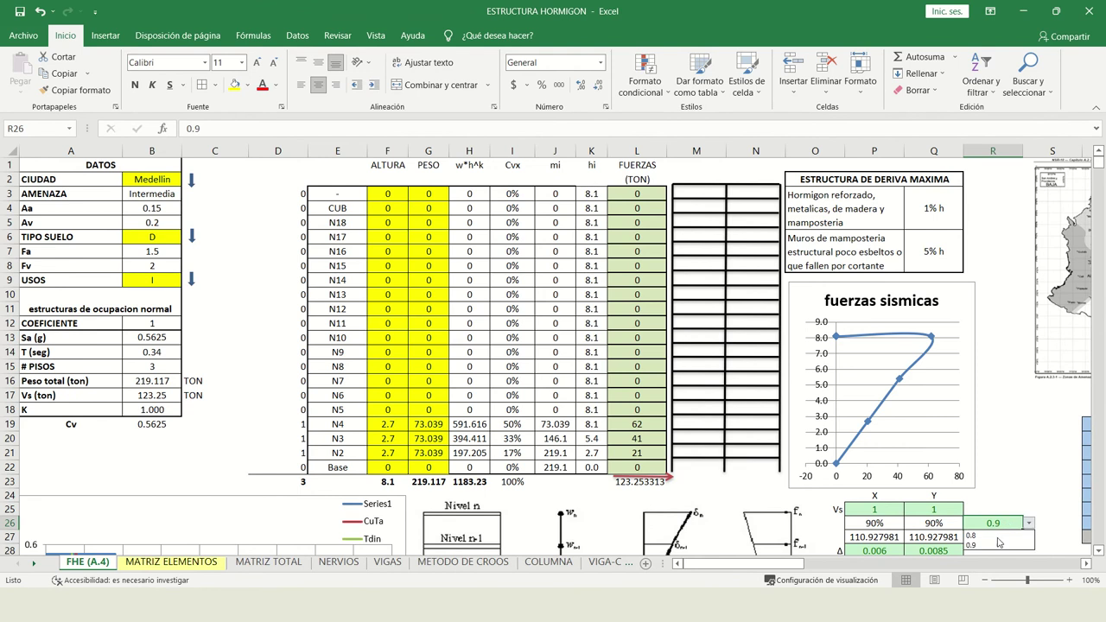
pyautogui.click(993, 535)
pyautogui.click(1028, 523)
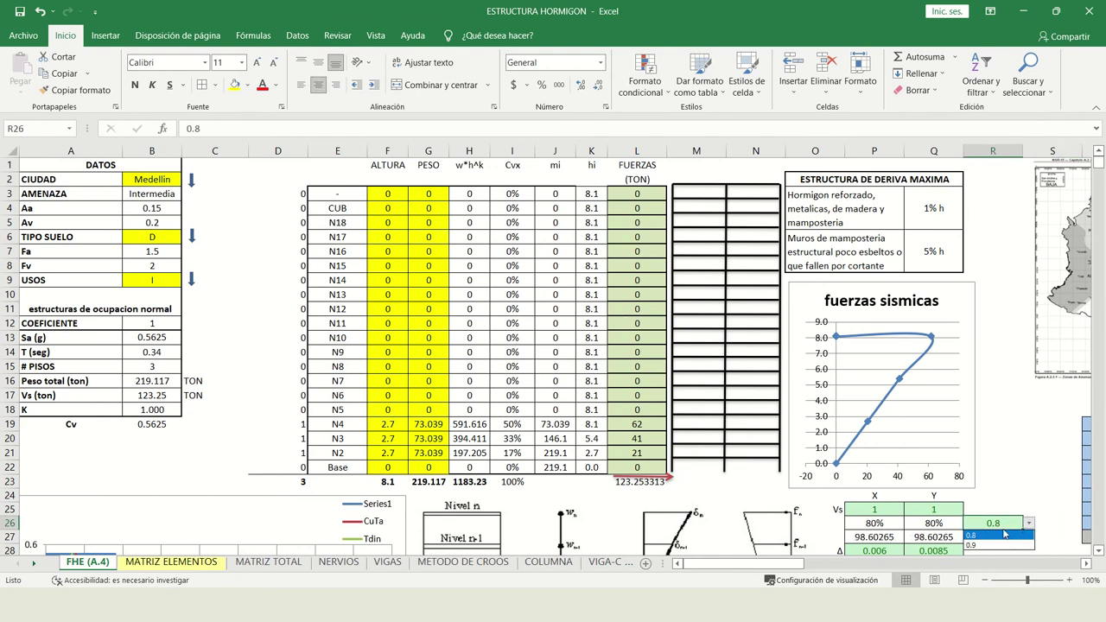
pyautogui.click(989, 545)
# - Return to the presentation and examine the Cortante modal en la base formula
pyautogui.press('super+Tab')
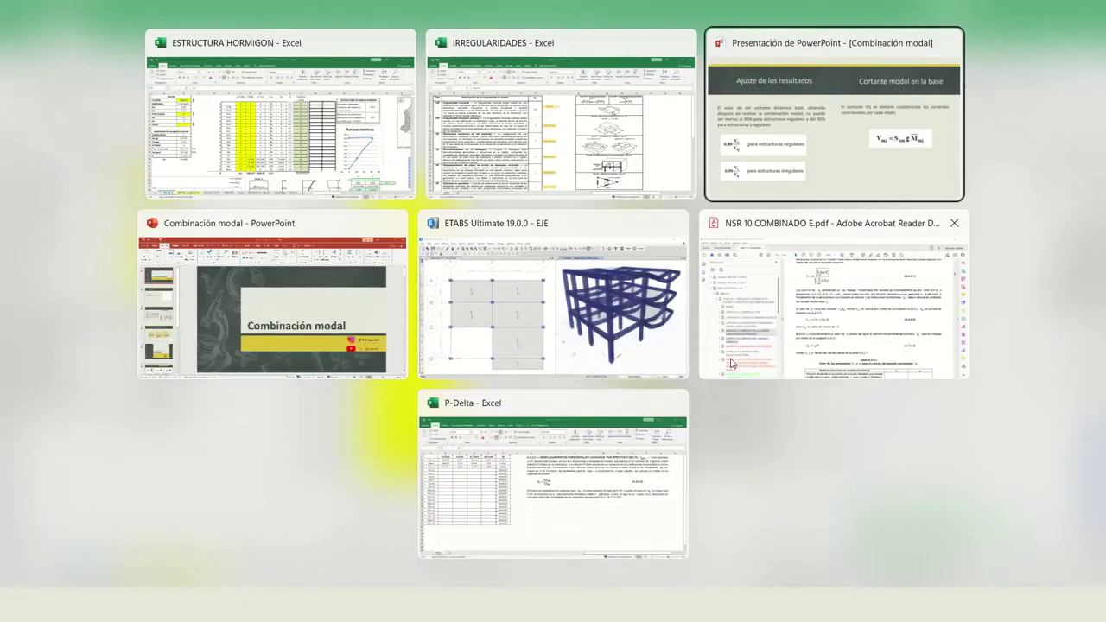
pyautogui.press('Return')
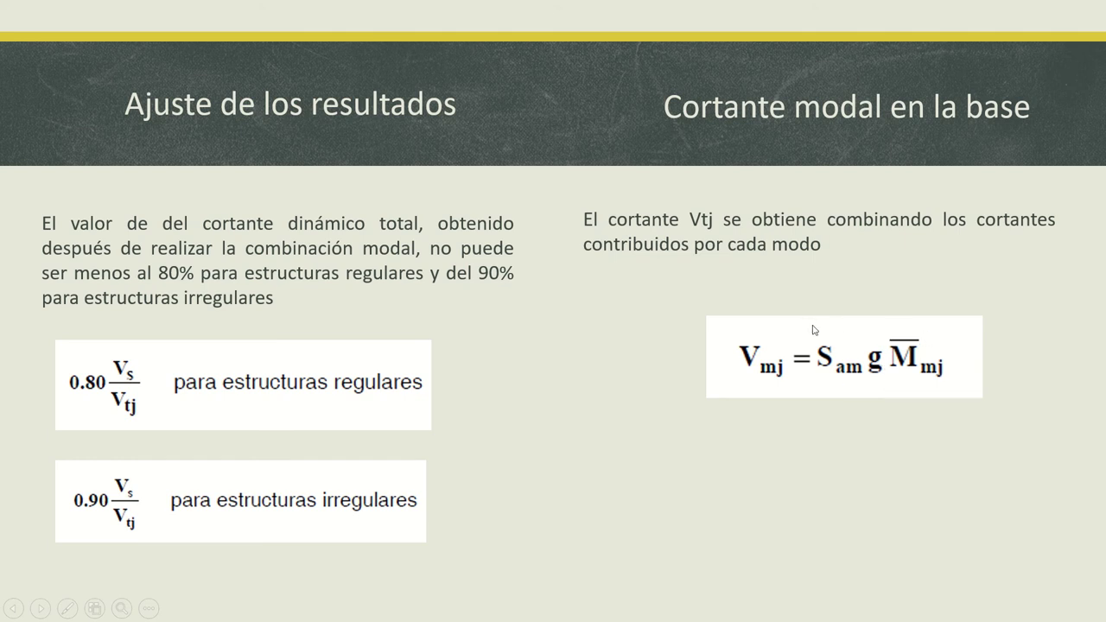
# - Switch to ETABS, close the open Base Reactions table and display the selected Structure Output tables again
pyautogui.hotkey('alt', 'Tab')
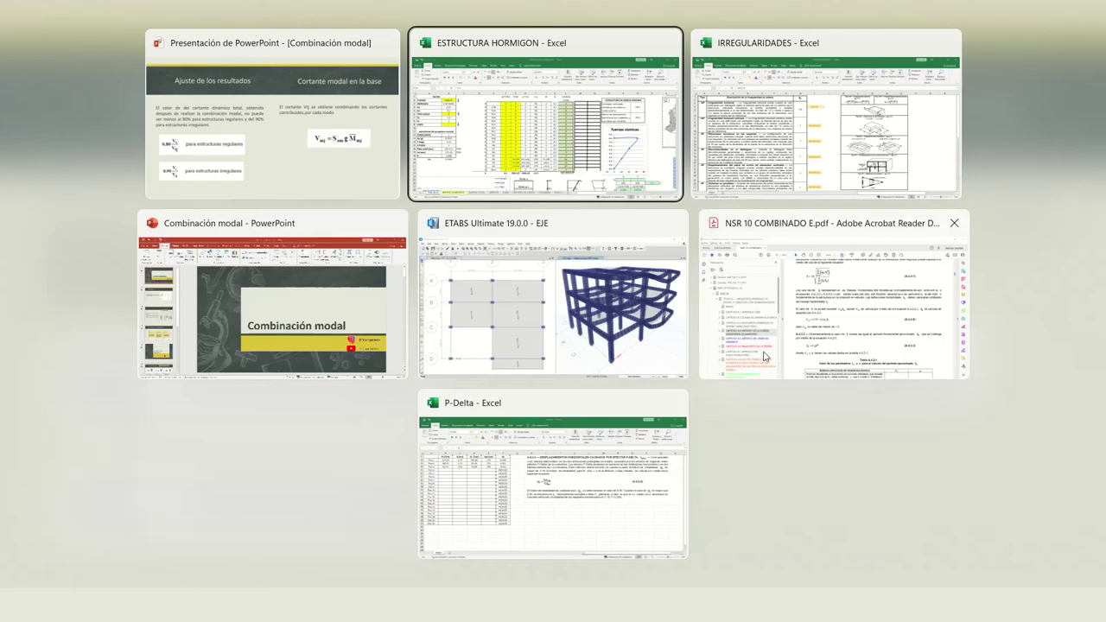
pyautogui.click(609, 309)
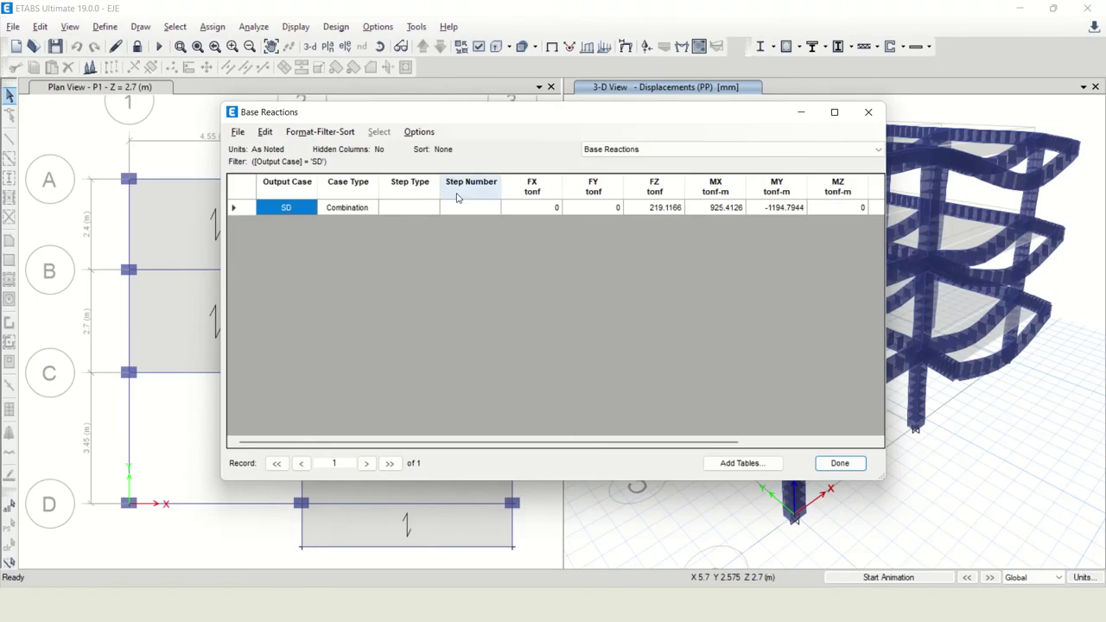
pyautogui.click(869, 111)
pyautogui.click(295, 26)
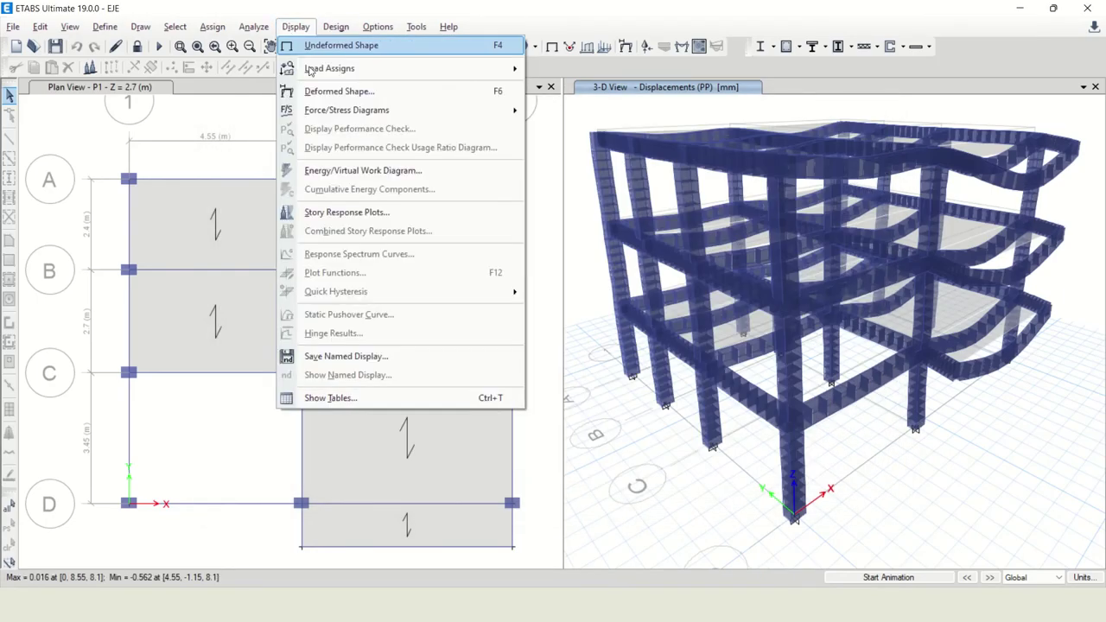
pyautogui.click(358, 398)
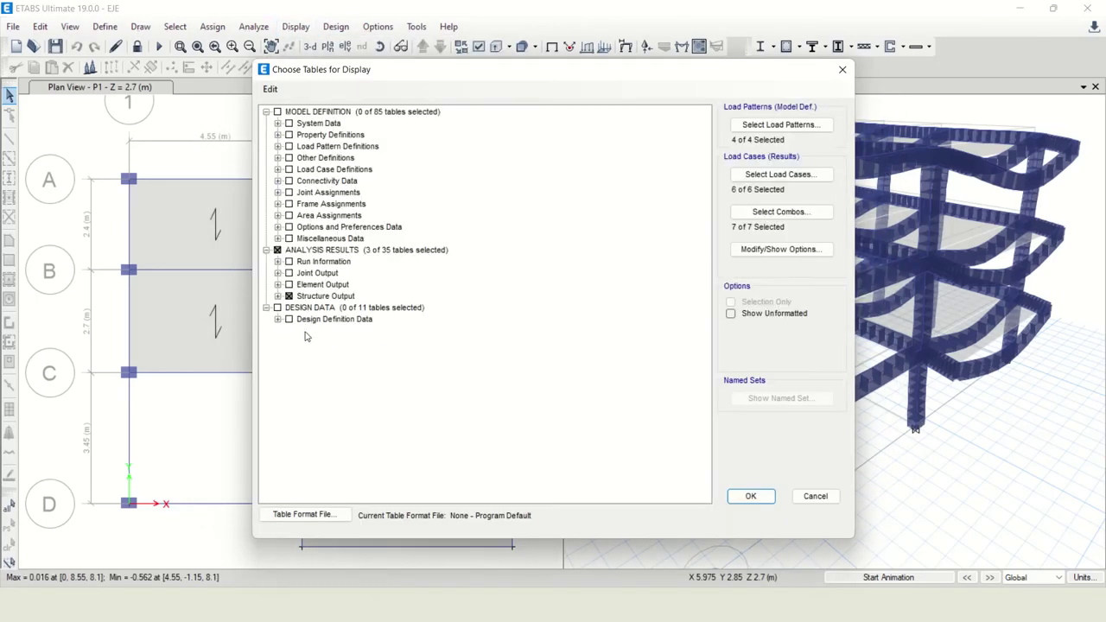
pyautogui.click(278, 296)
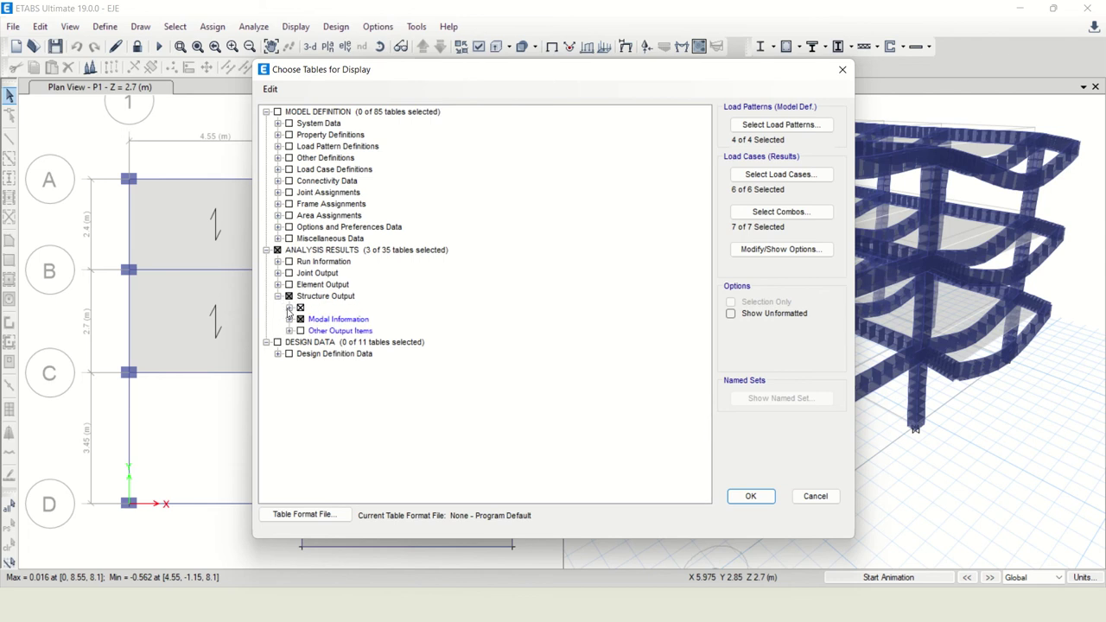
pyautogui.click(289, 307)
pyautogui.click(745, 496)
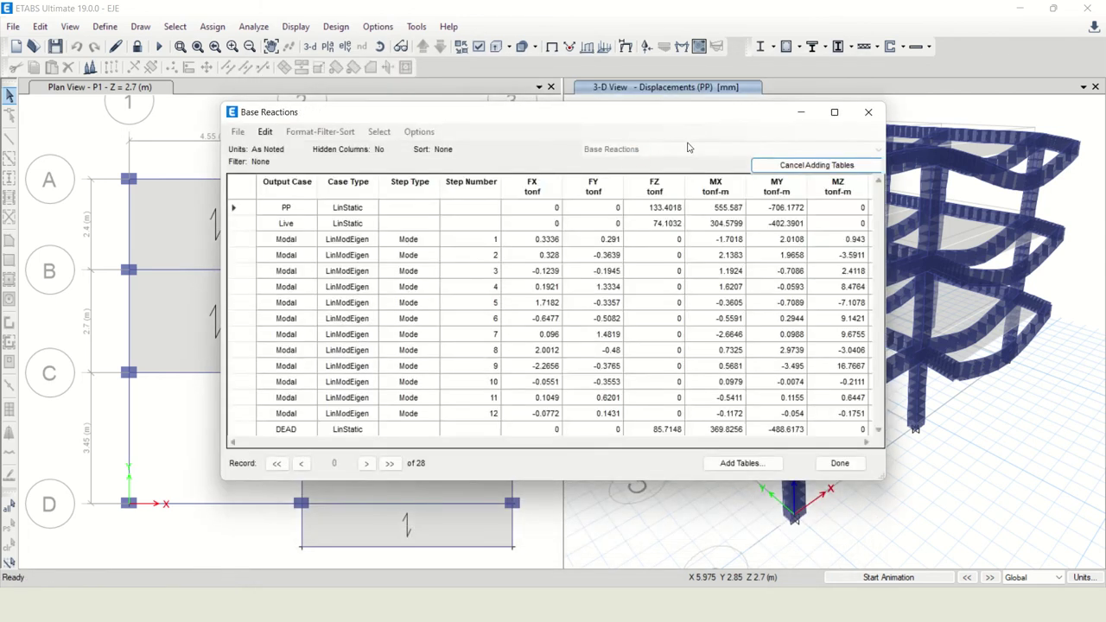
# - Filter the Base Reactions table to the SD output case and check its vertical reaction FZ
pyautogui.click(283, 193)
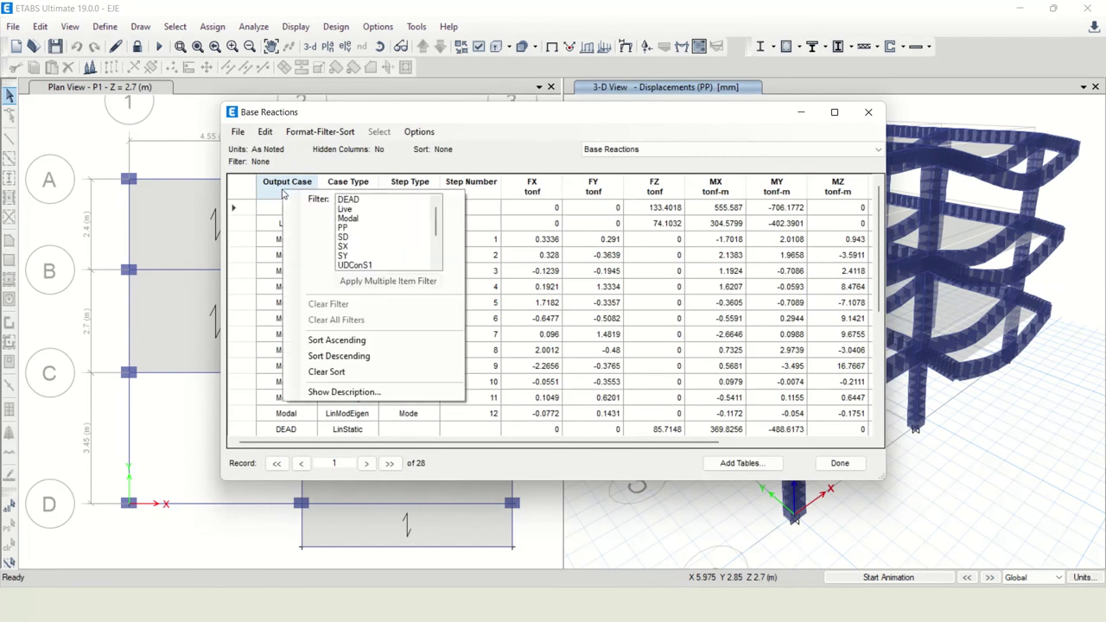
pyautogui.click(364, 237)
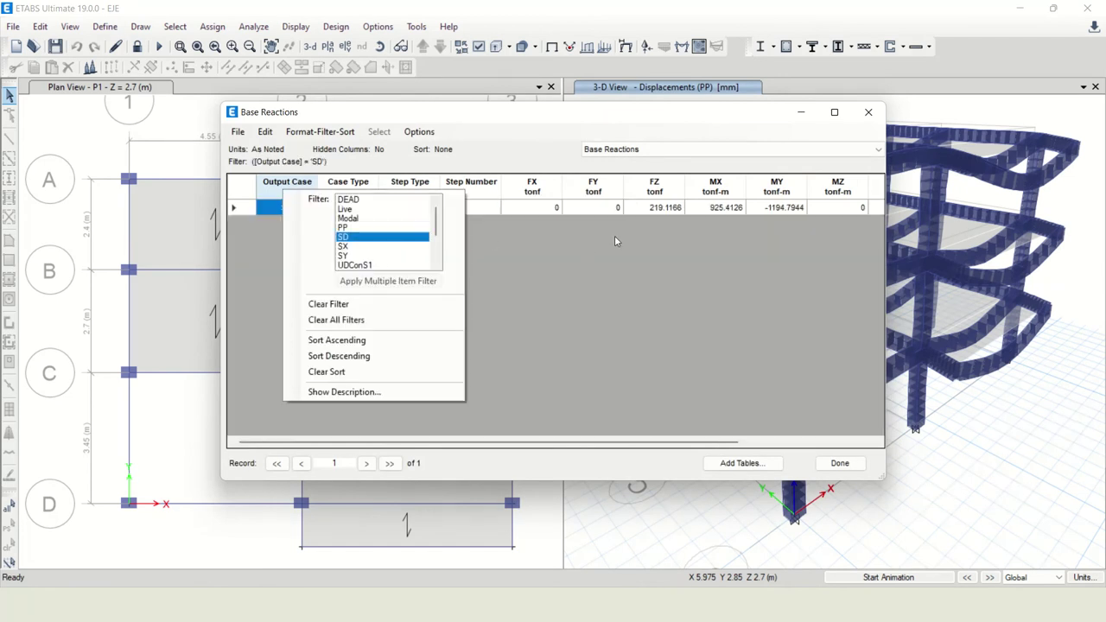
pyautogui.click(653, 217)
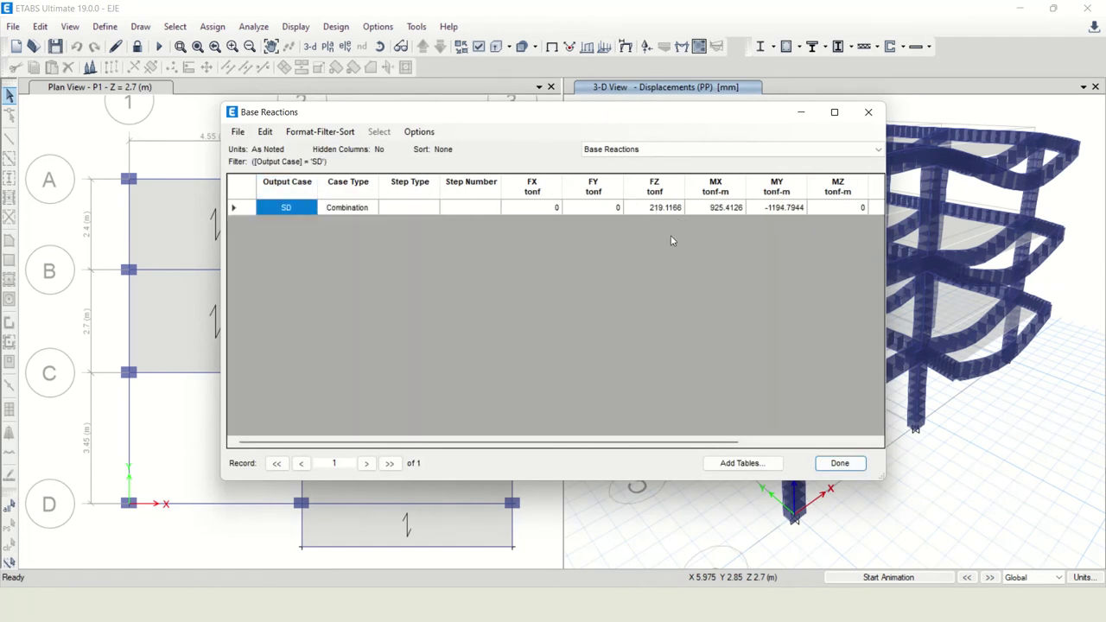
# - Switch to the ESTRUCTURA HORMIGON workbook and inspect the storey weights in column G and the total weight in B16
pyautogui.hotkey('alt', 'Tab')
pyautogui.press('Tab')
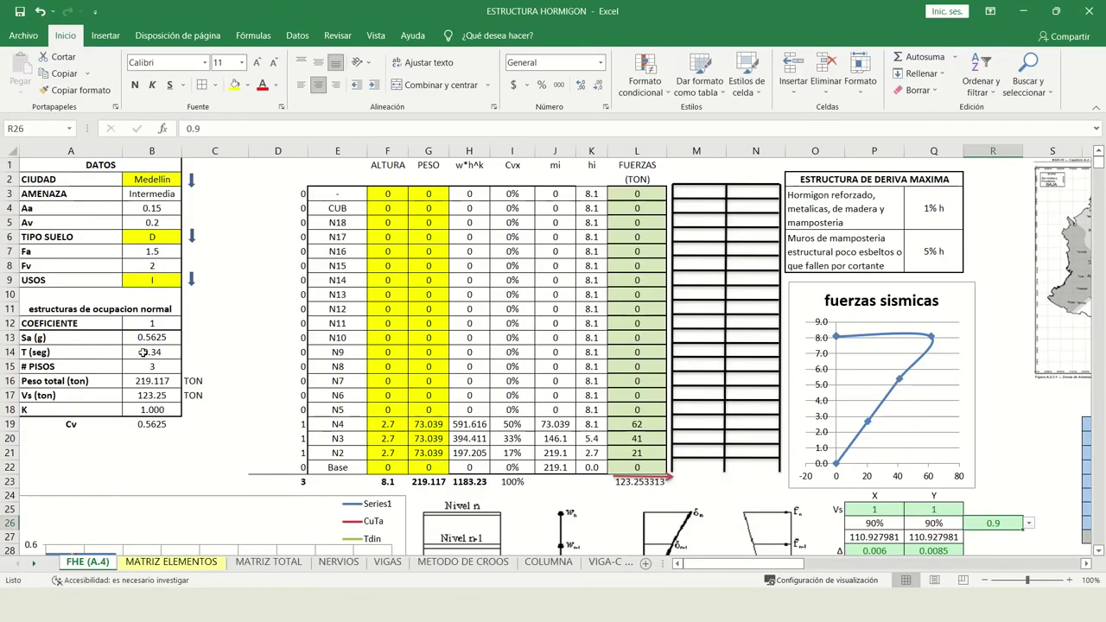
pyautogui.click(428, 451)
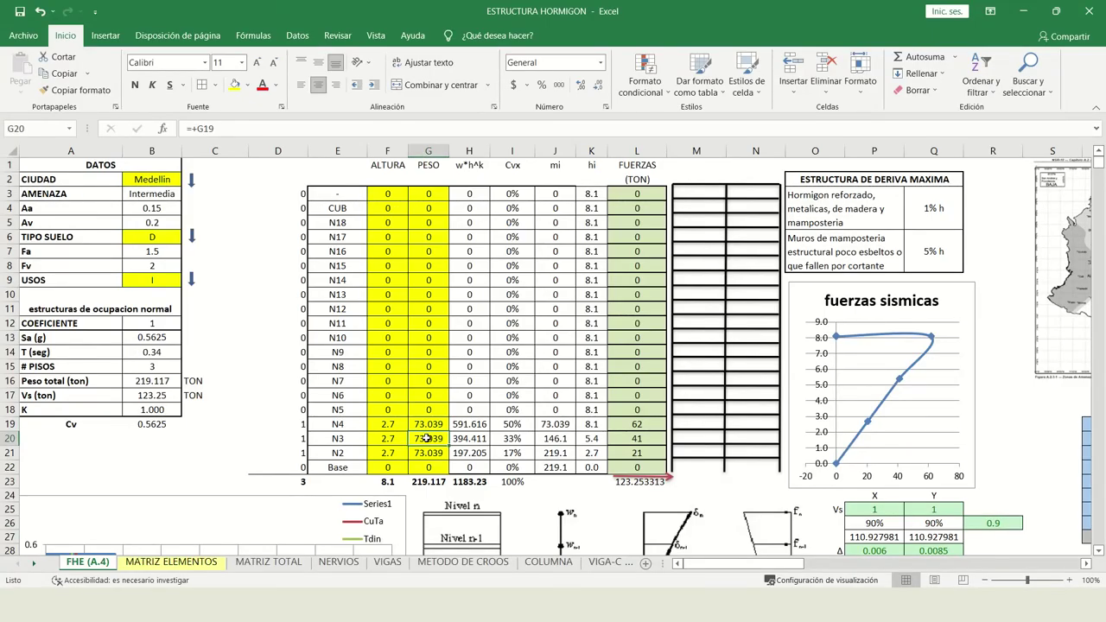
pyautogui.click(156, 381)
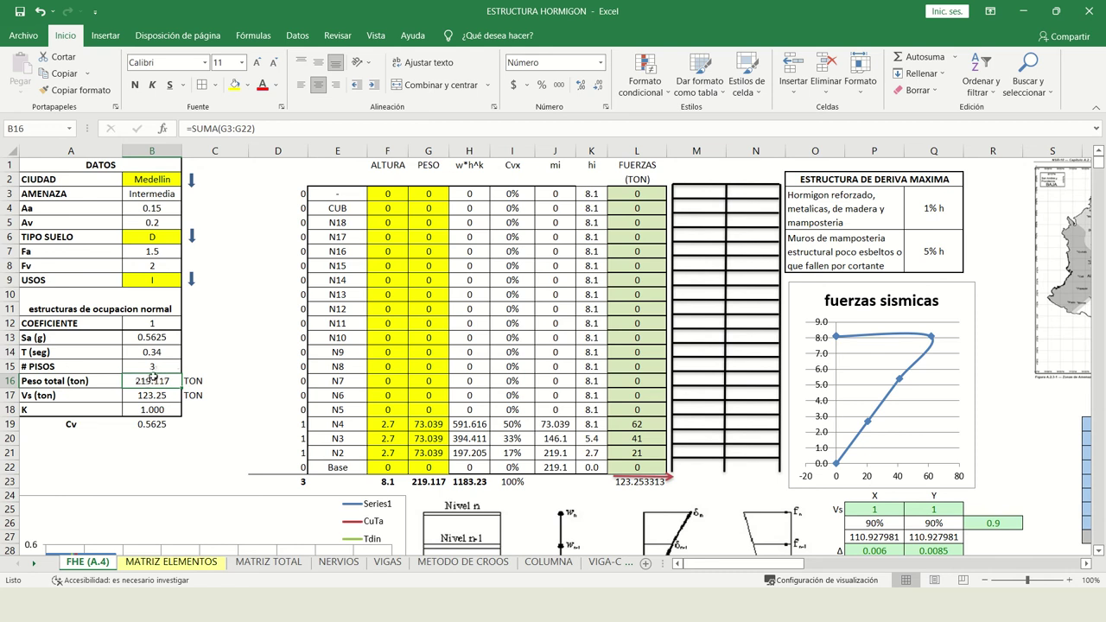
# - Review how Vs in B17 is obtained from the period T, Sa and total weight, checking T against the spectrum chart
pyautogui.click(144, 348)
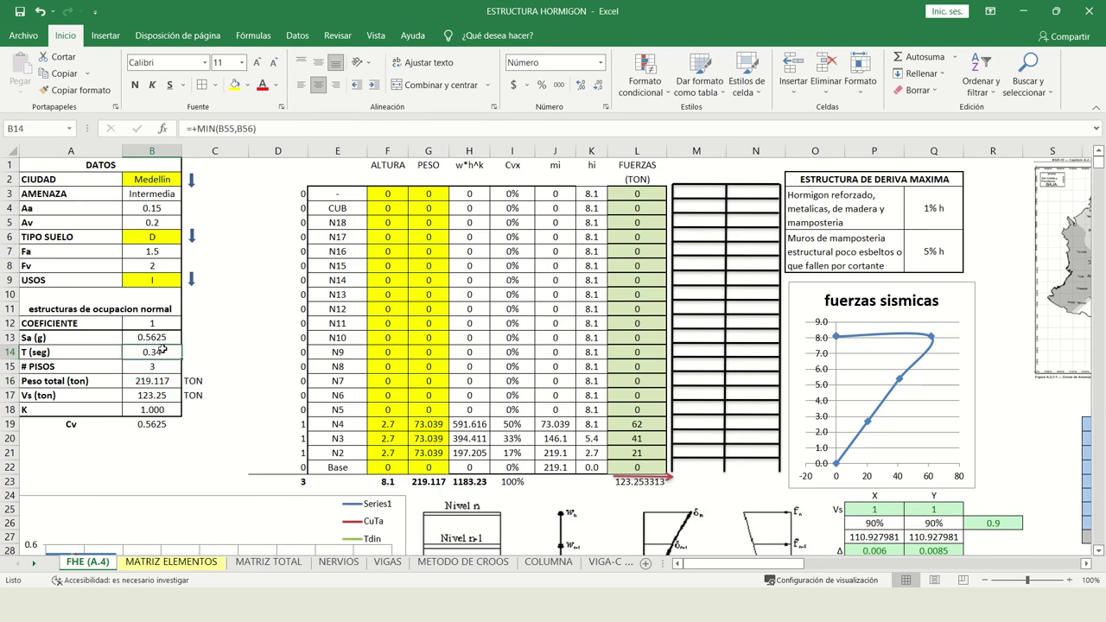
pyautogui.click(154, 337)
pyautogui.click(152, 352)
pyautogui.scroll(-5, 196, 355)
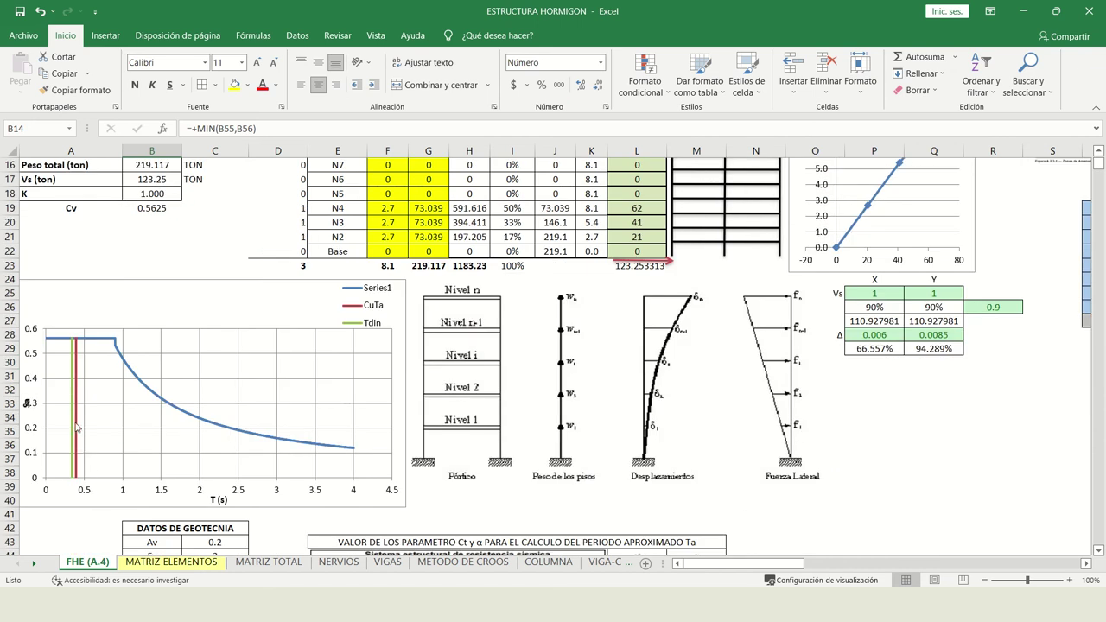
pyautogui.scroll(3, 113, 309)
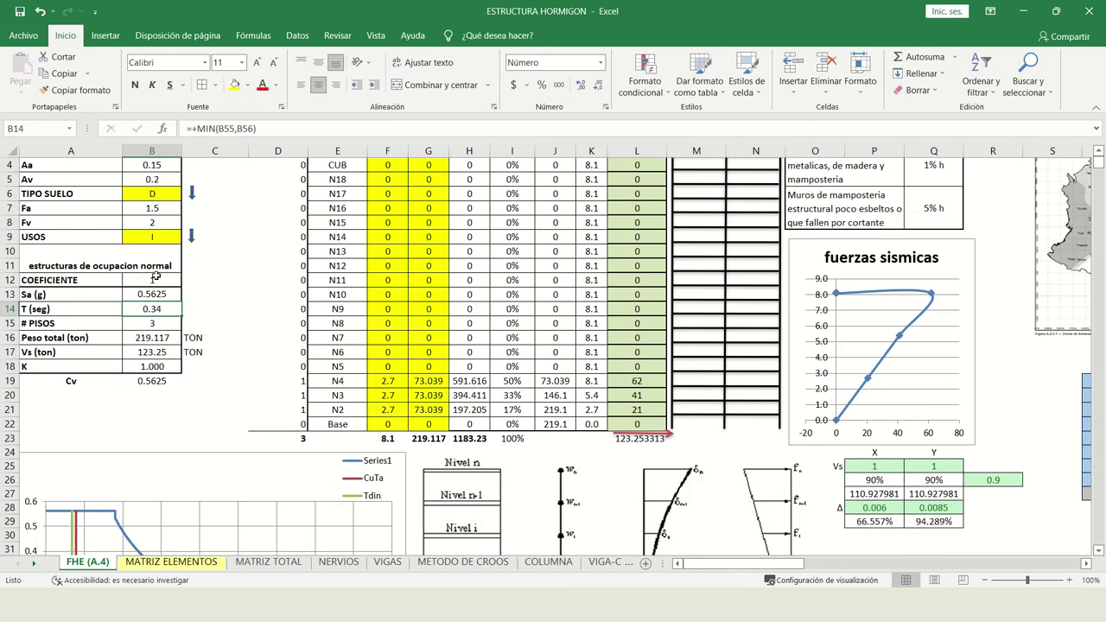
pyautogui.click(167, 294)
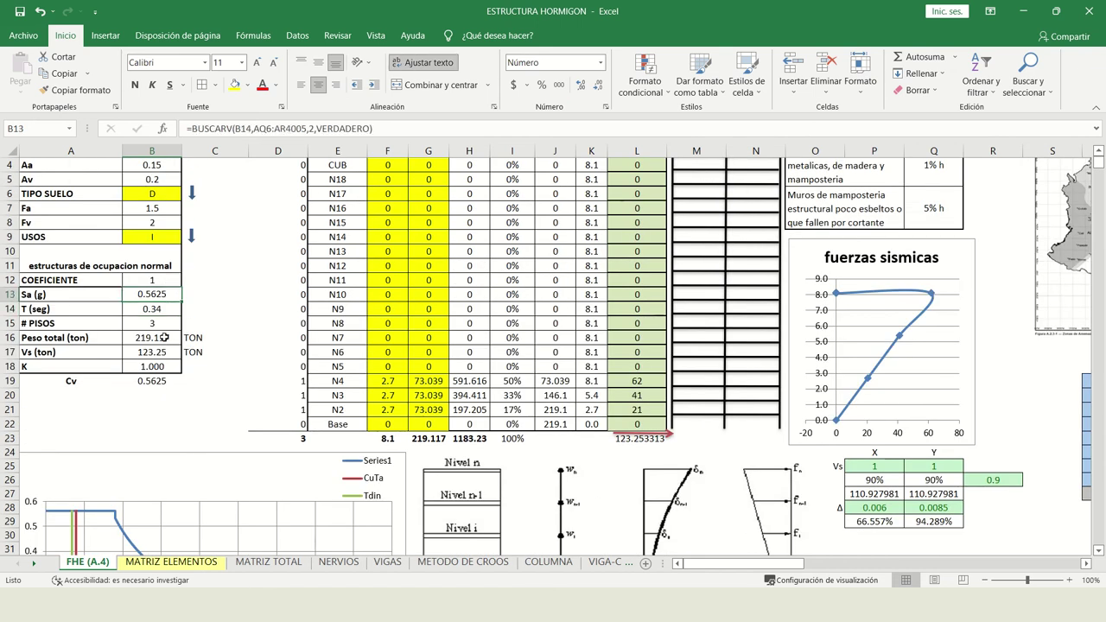
pyautogui.click(164, 337)
pyautogui.click(159, 351)
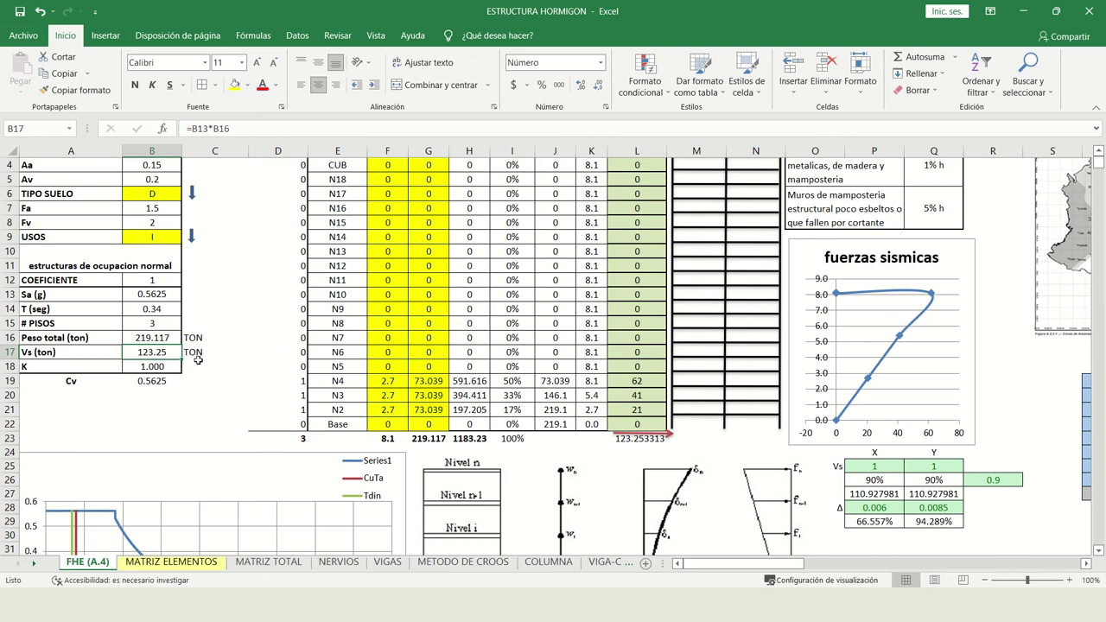
# - Return to ETABS and filter the Base Reactions table to the SX and SY output cases
pyautogui.hotkey('alt', 'Tab')
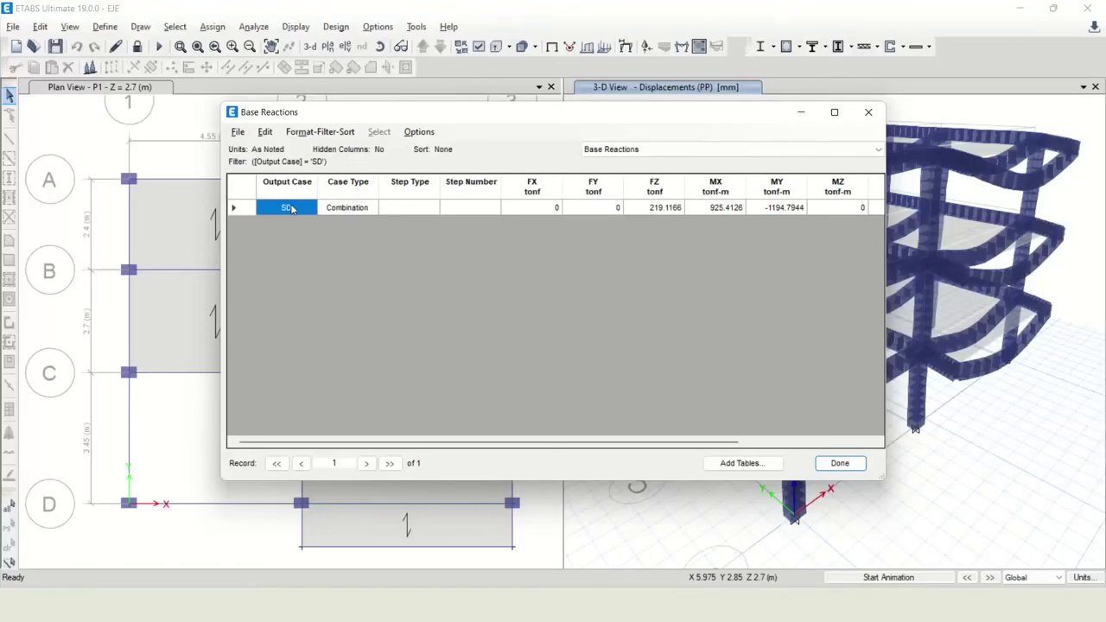
pyautogui.rightClick(291, 209)
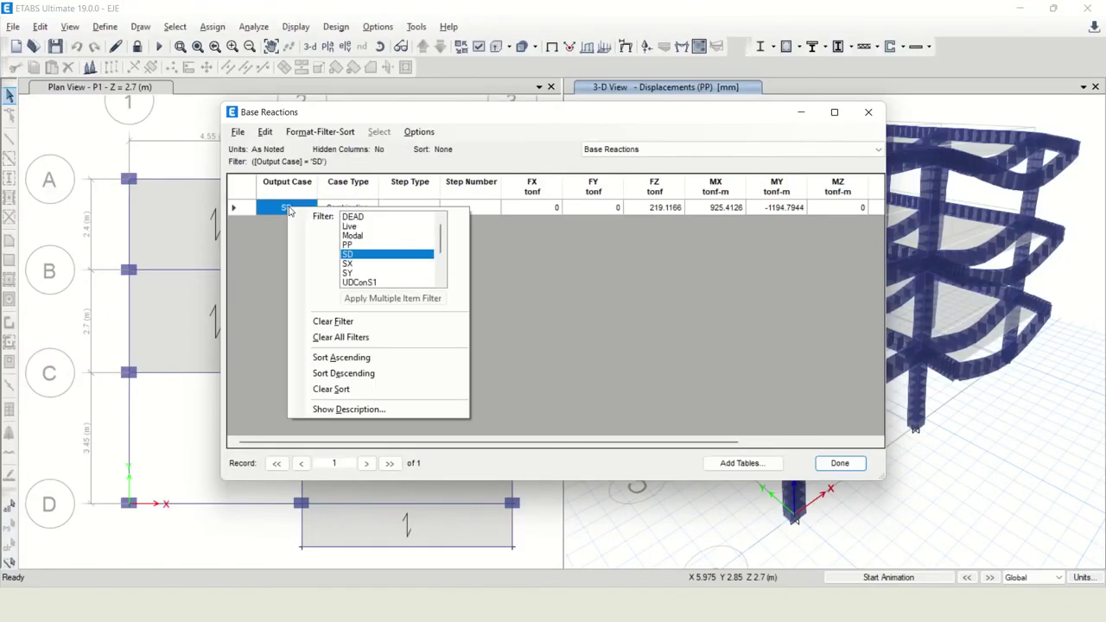
pyautogui.click(357, 264)
pyautogui.keyDown('ctrl'); pyautogui.click(348, 274); pyautogui.keyUp('ctrl')
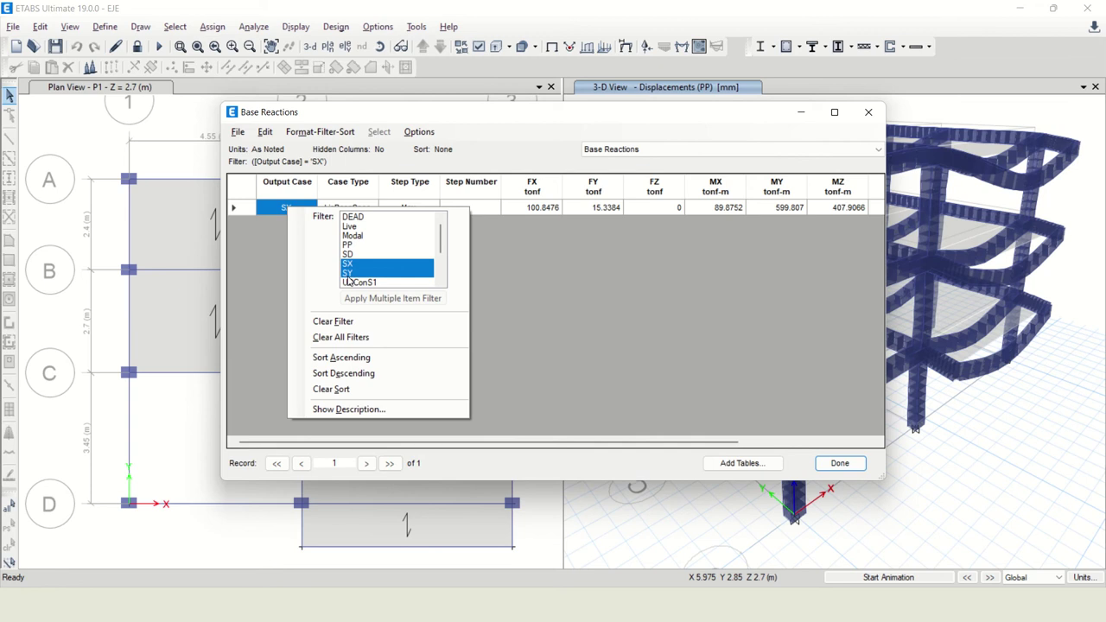
pyautogui.click(388, 298)
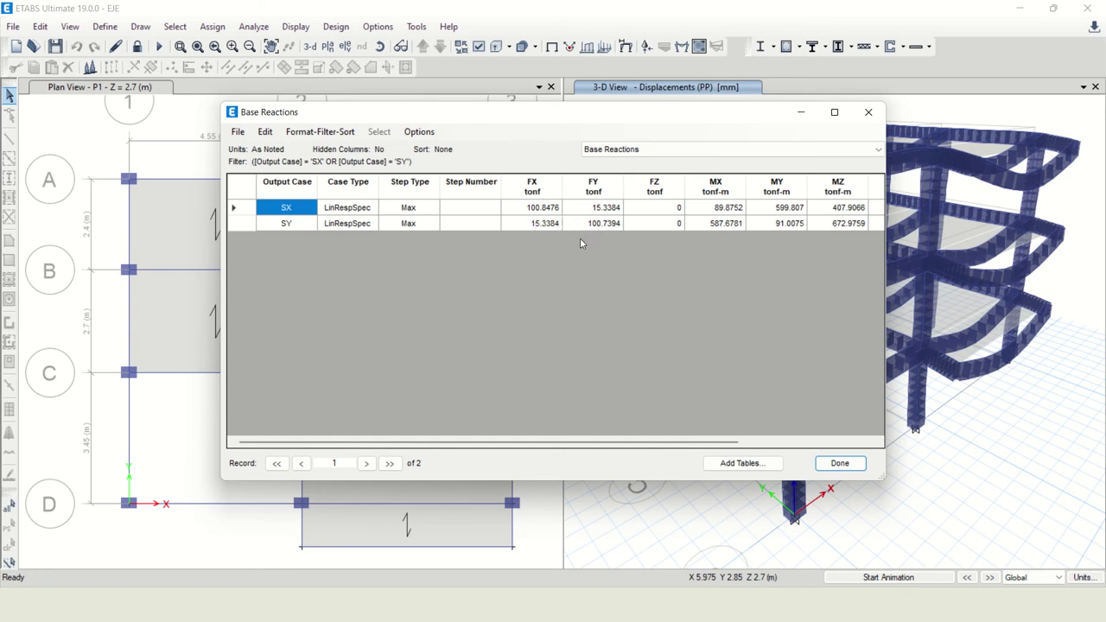
# - In the ESTRUCTURA HORMIGON workbook, enter the dynamic base shears 100.84 for X in P25 and 100.74 for Y in Q25
pyautogui.hotkey('alt', 'Tab')
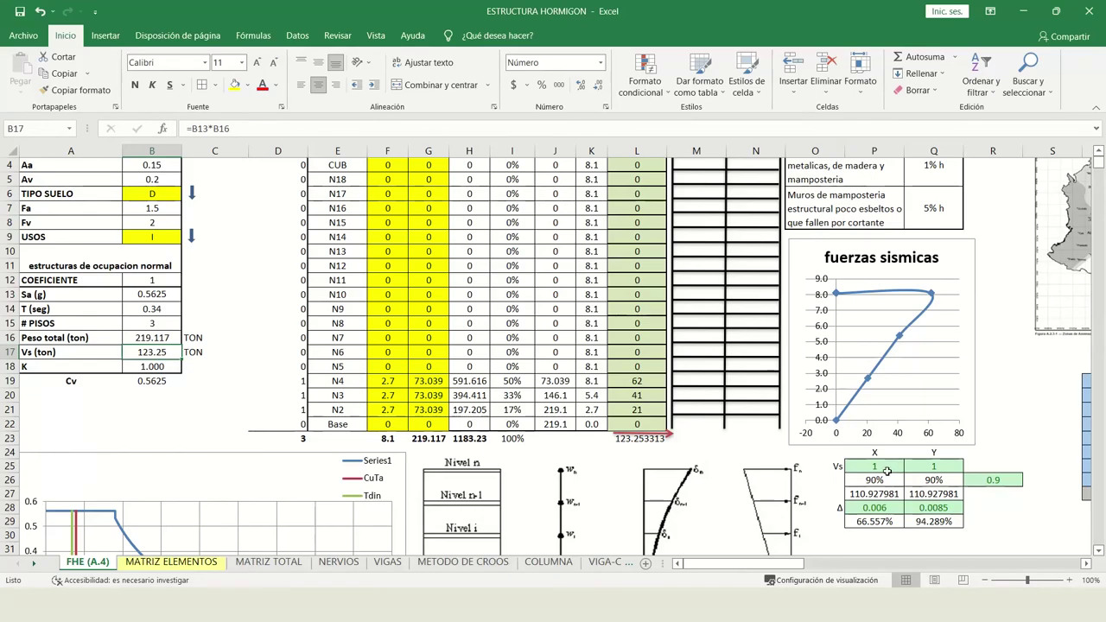
pyautogui.click(887, 467)
pyautogui.write('100.')
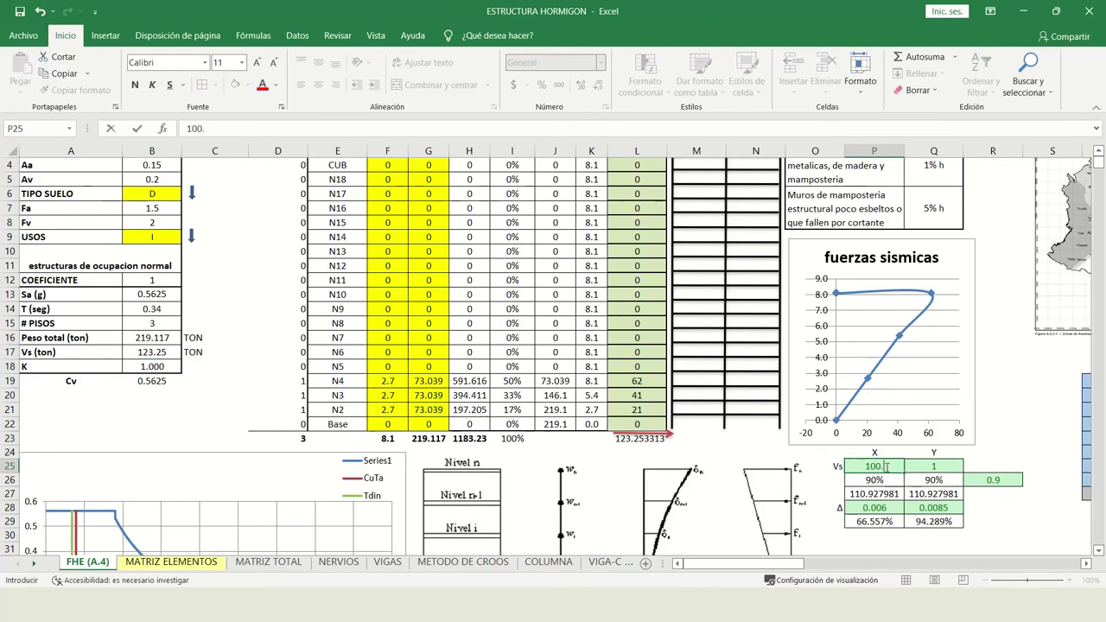
pyautogui.write('84')
pyautogui.press('Tab')
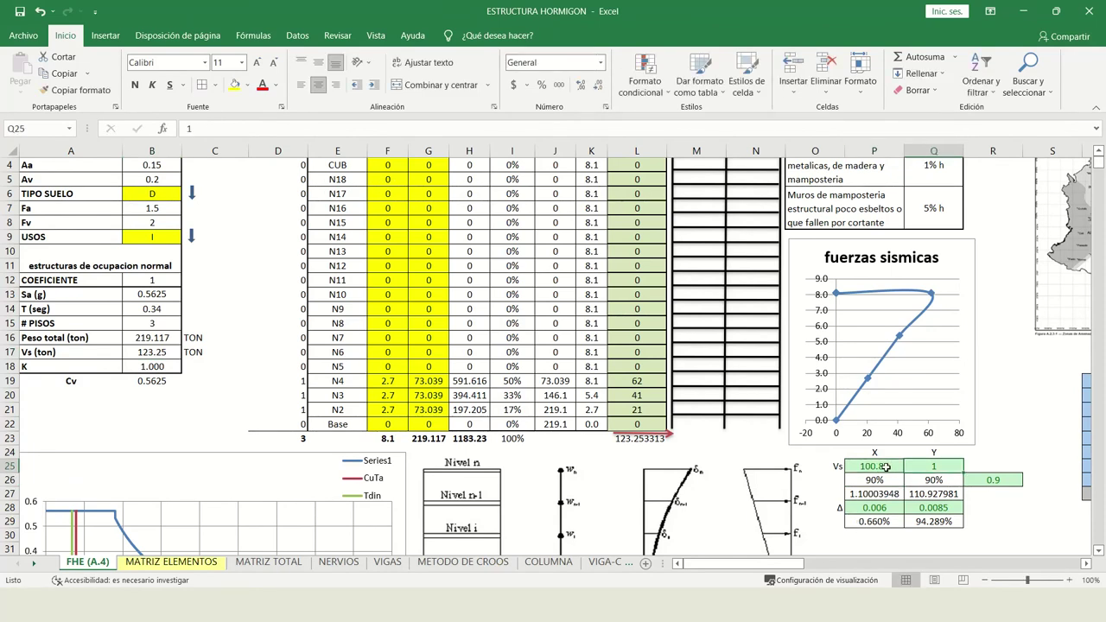
pyautogui.write('1')
pyautogui.press('BackSpace')
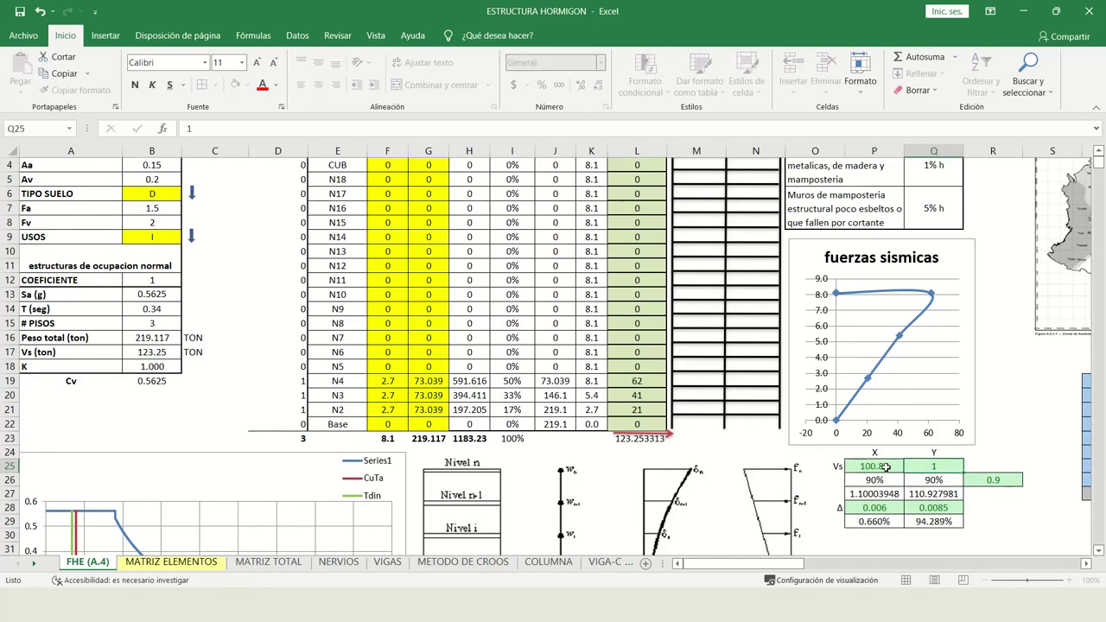
pyautogui.write('00.74')
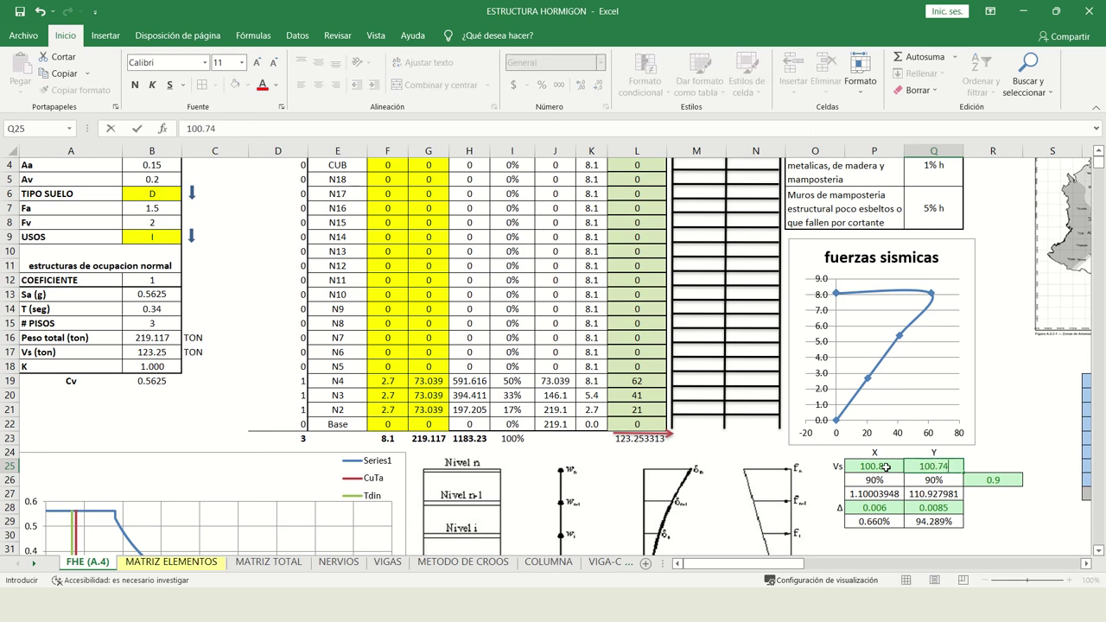
pyautogui.press('Return')
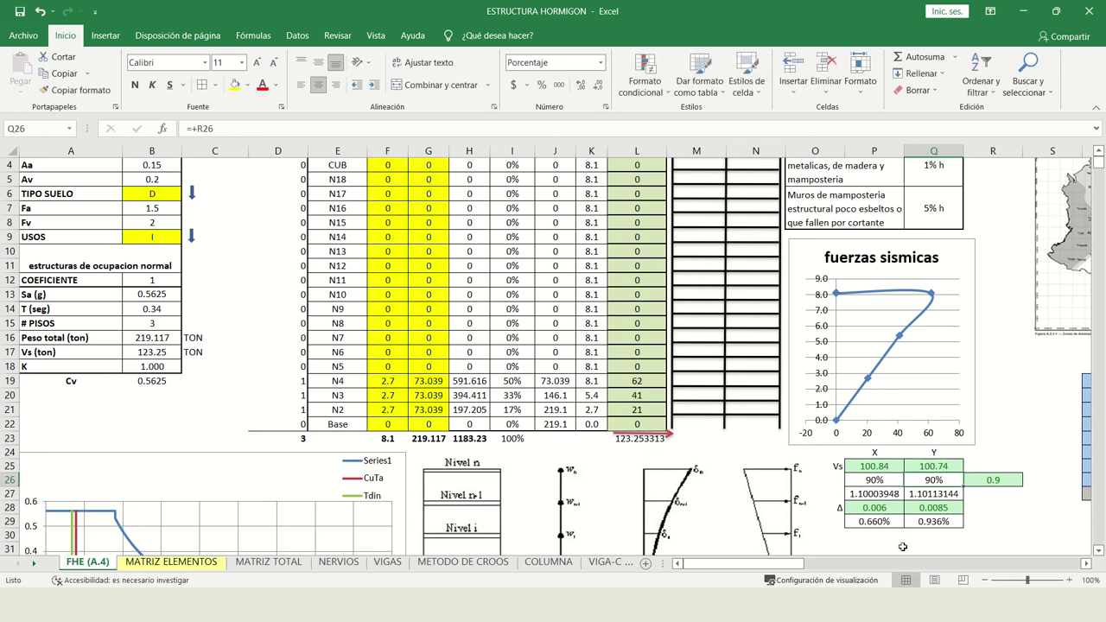
# - Inspect the X adjustment factor in P27, compare it with the Vs/Vtj expressions in the presentation, and return to the workbook
pyautogui.click(871, 496)
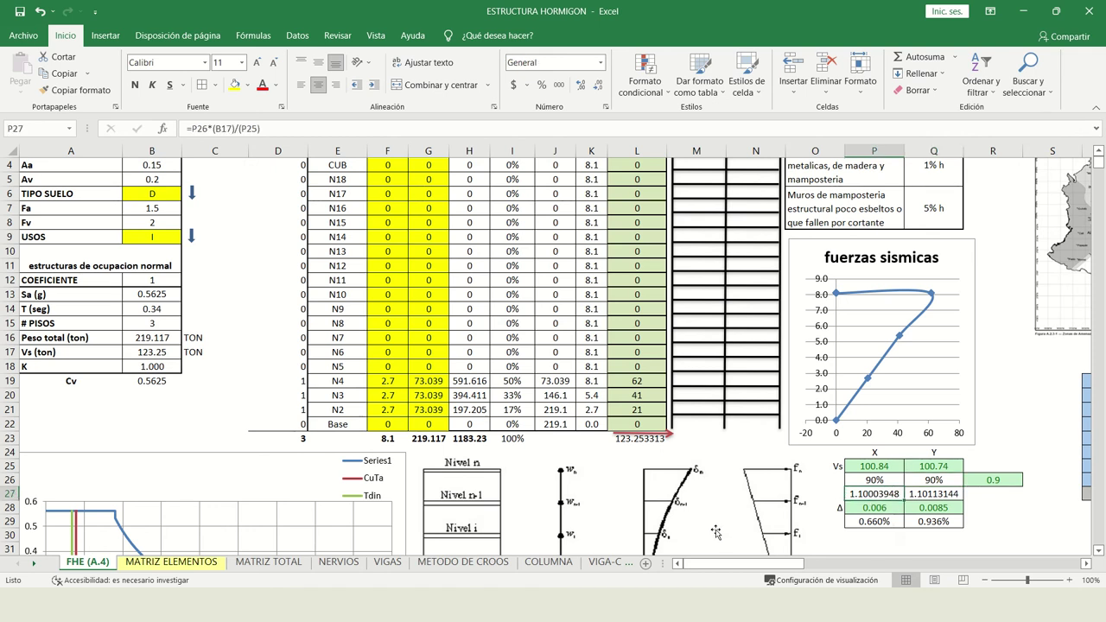
pyautogui.hotkey('alt', 'Tab')
pyautogui.hotkey('alt', 'Tab')
pyautogui.hotkey('alt', 'Tab')
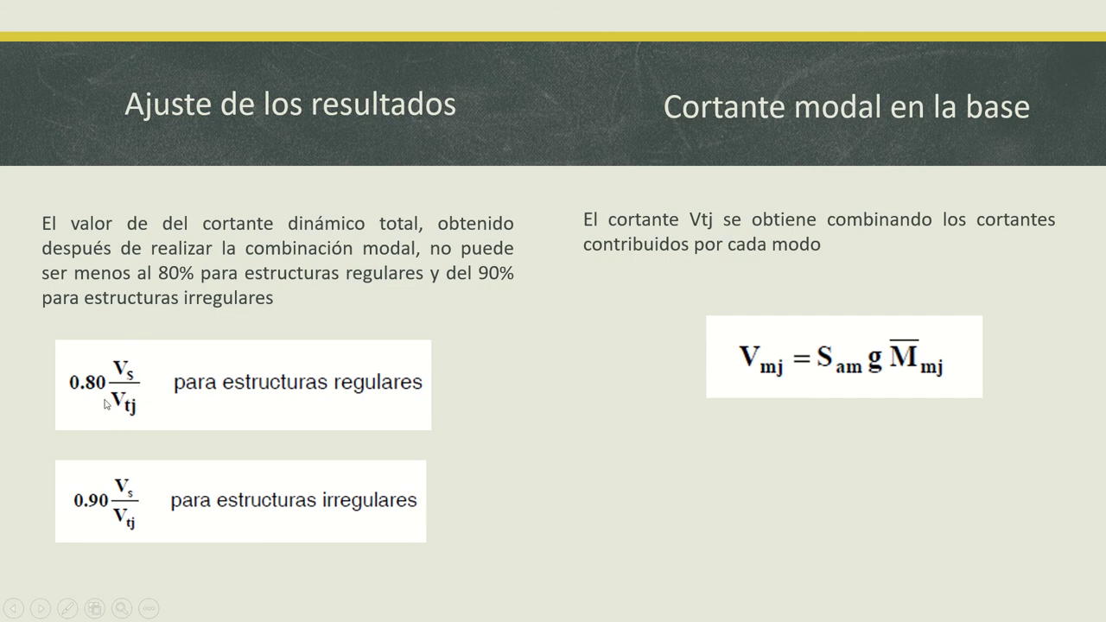
pyautogui.hotkey('alt', 'Tab')
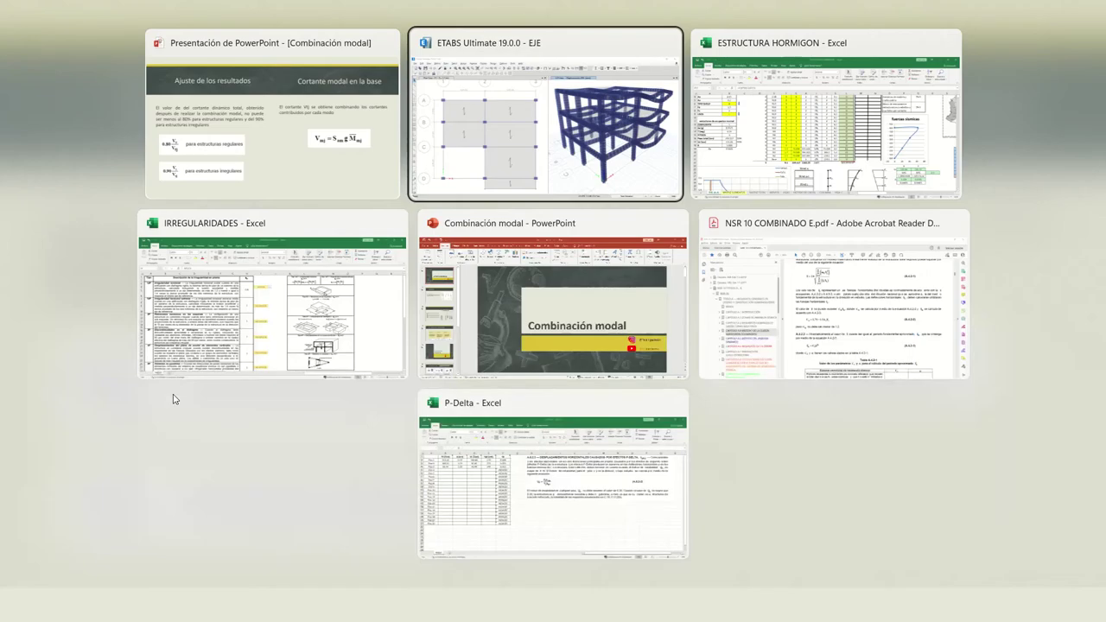
pyautogui.hotkey('alt', 'Tab')
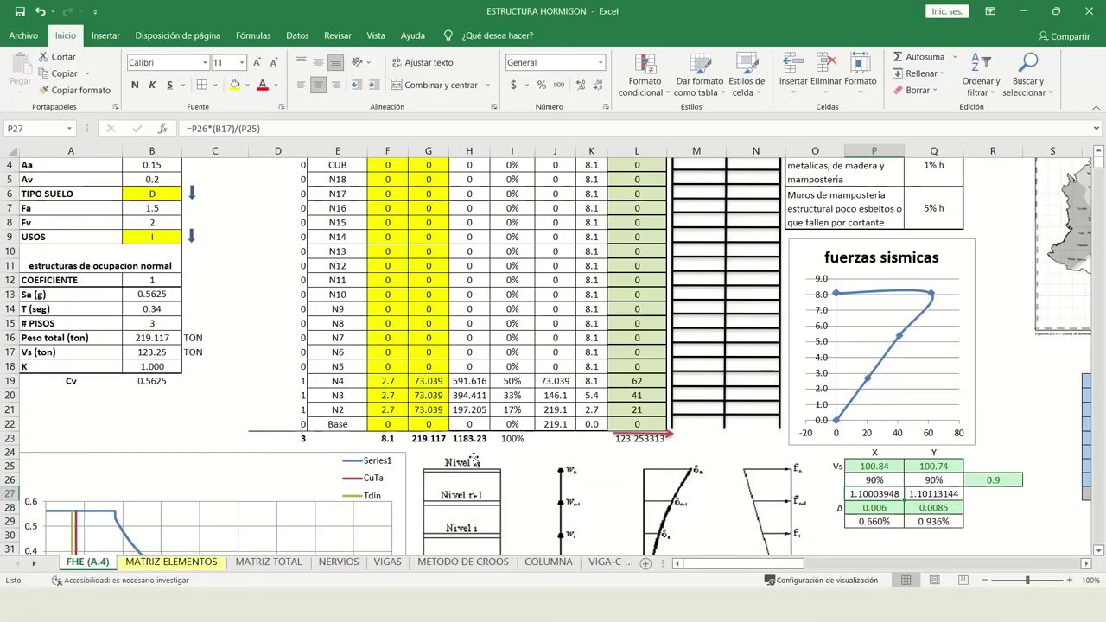
# - Trace the cells used by the formula in P27 and compare the X and Y adjustment factors in P27 and Q27
pyautogui.doubleClick(881, 493)
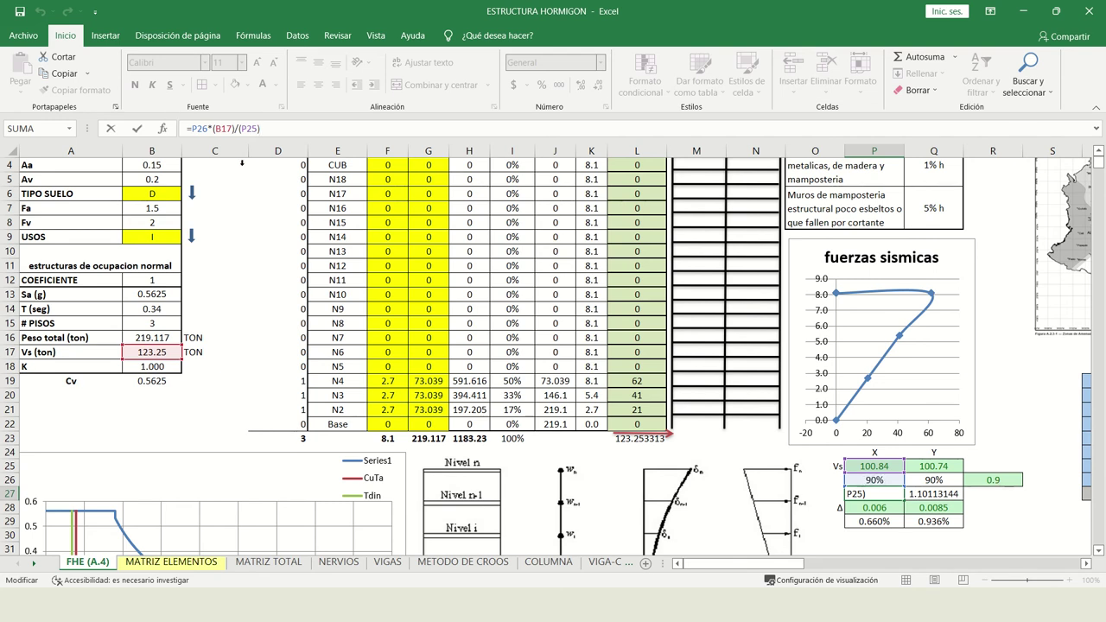
pyautogui.click(874, 467)
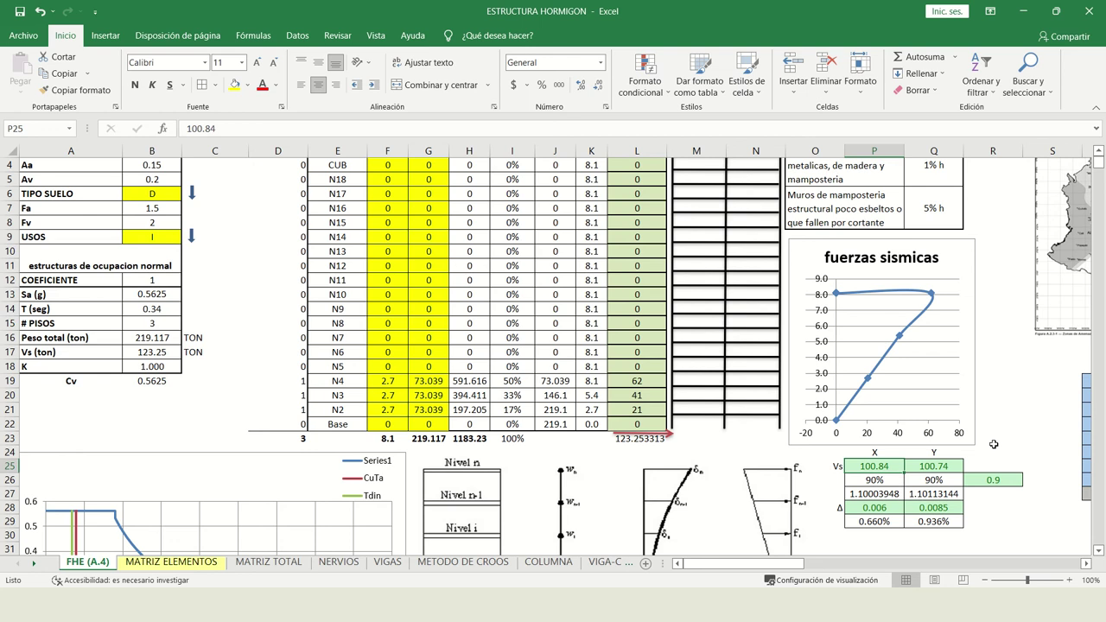
pyautogui.click(874, 490)
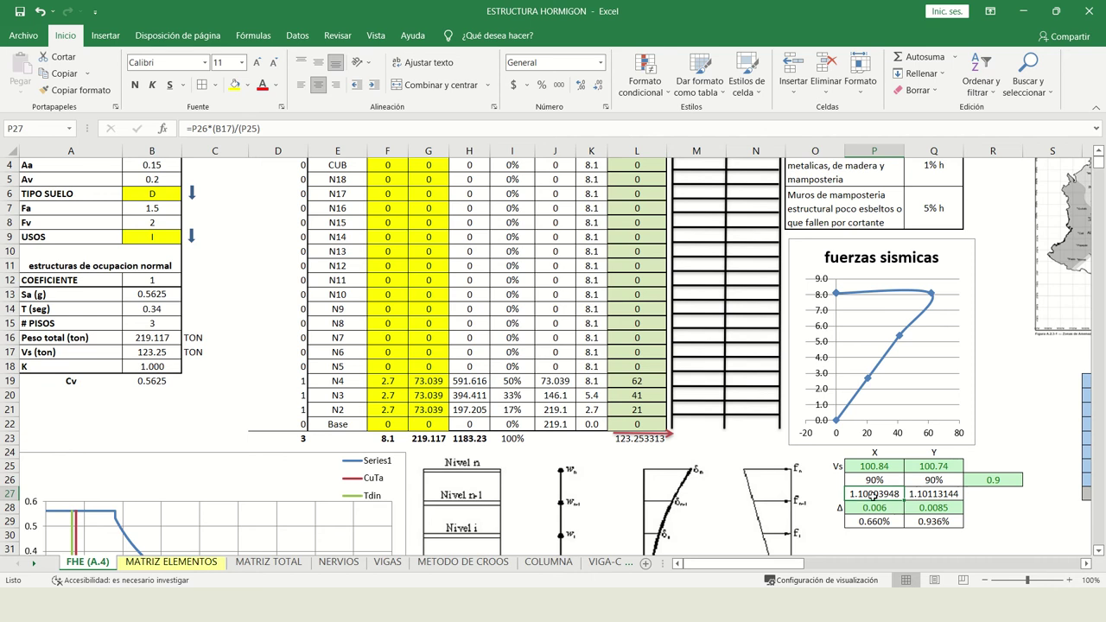
pyautogui.click(922, 493)
pyautogui.click(890, 493)
pyautogui.click(959, 493)
pyautogui.click(864, 495)
pyautogui.click(929, 493)
pyautogui.click(877, 493)
# - Switch to ETABS, close the Base Reactions table, and unlock the model, accepting deletion of the analysis results
pyautogui.press('super+Tab')
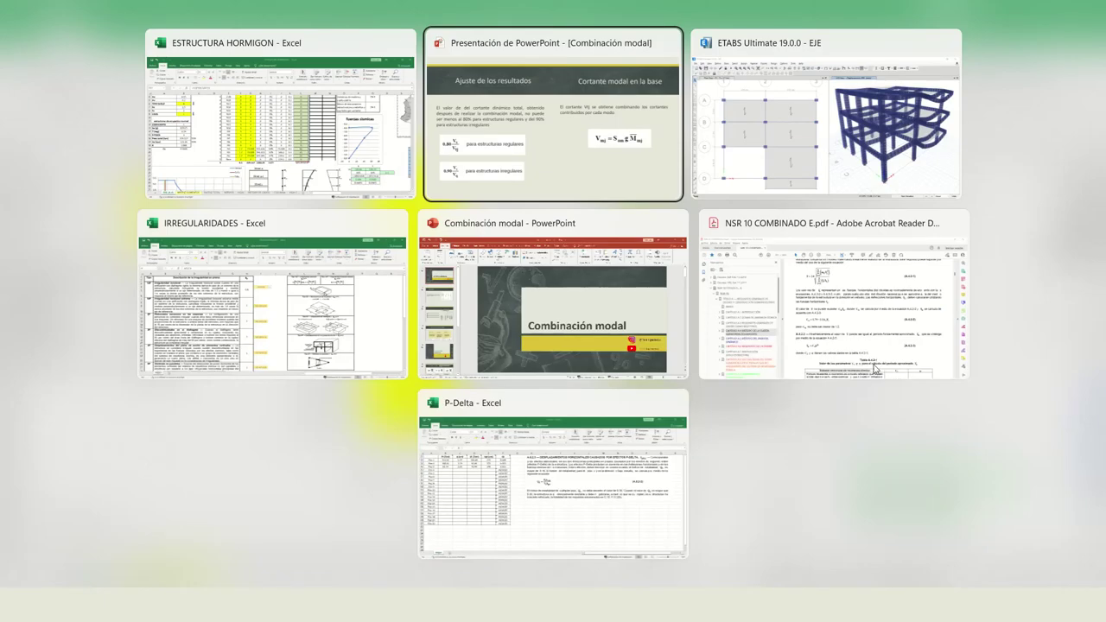
pyautogui.click(826, 121)
pyautogui.click(867, 111)
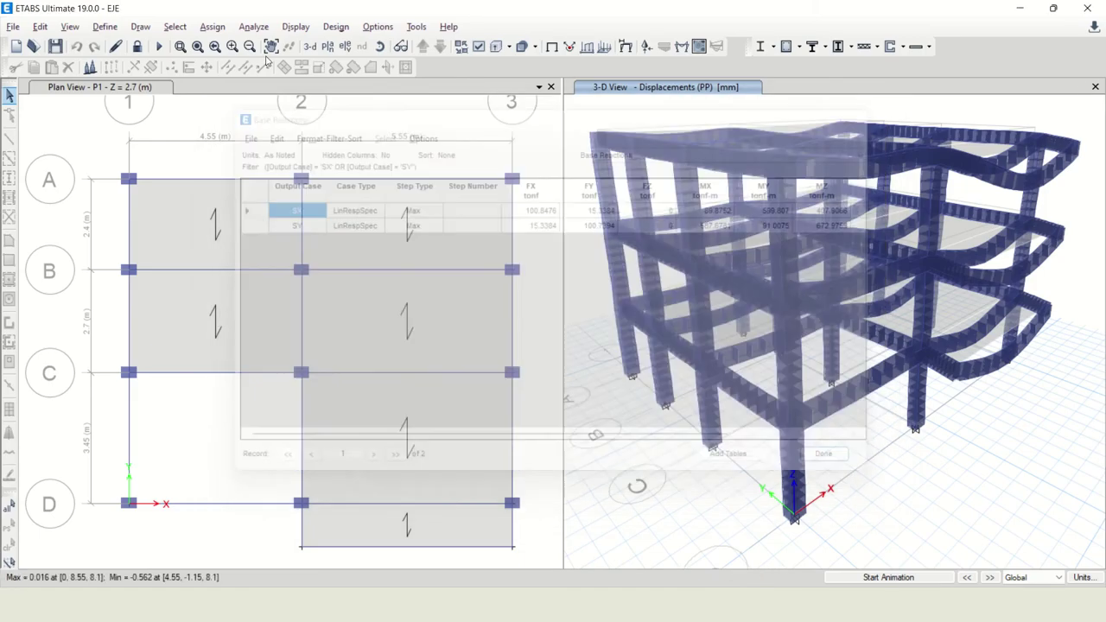
pyautogui.click(136, 46)
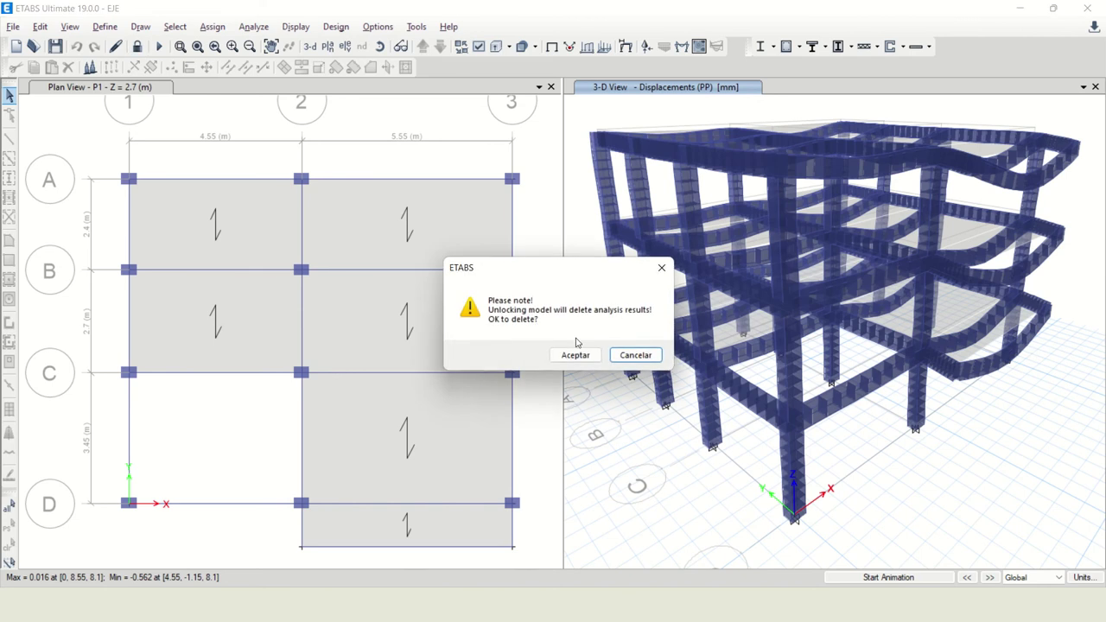
pyautogui.click(574, 354)
# - Set the U1 acceleration scale factor of load case SX to 9806.65*1.1, checking the X factor in the ESTRUCTURA HORMIGON workbook
pyautogui.click(104, 26)
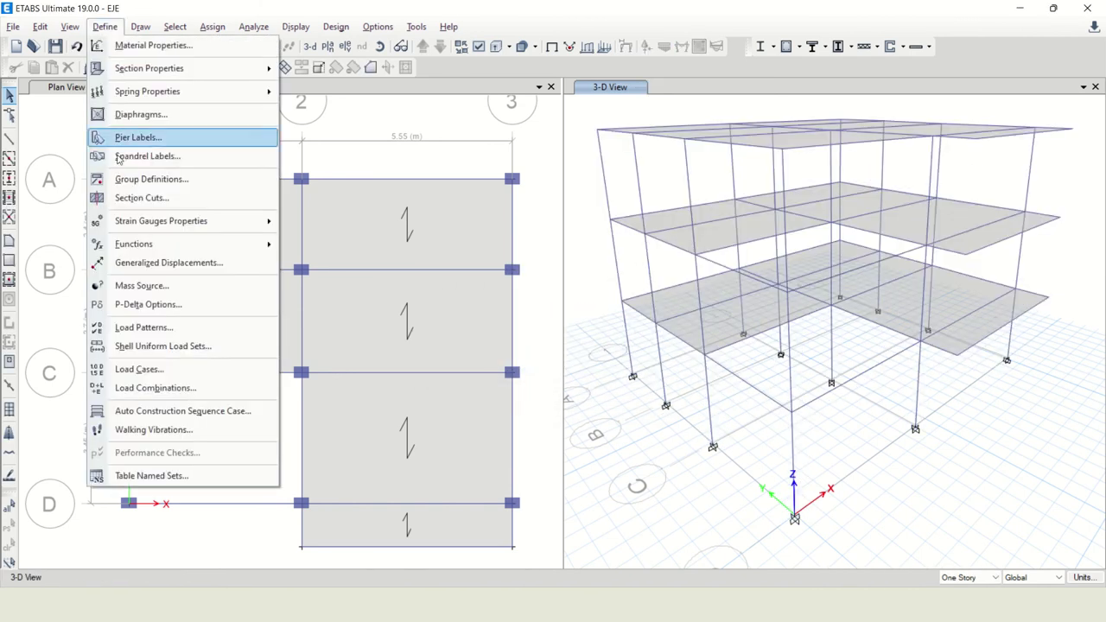
pyautogui.click(161, 377)
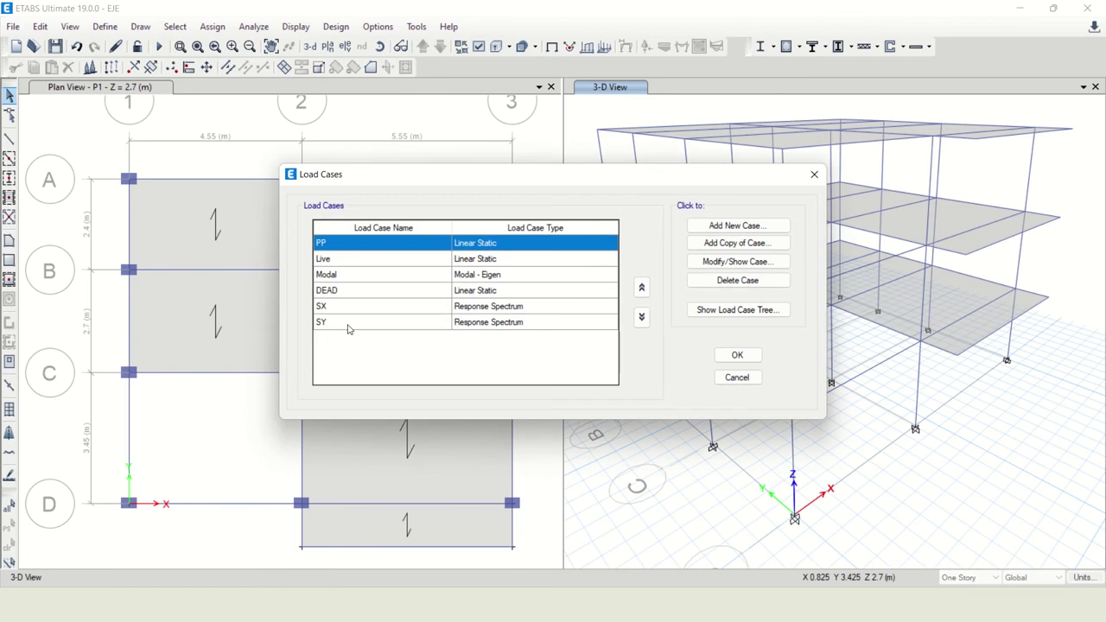
pyautogui.click(486, 308)
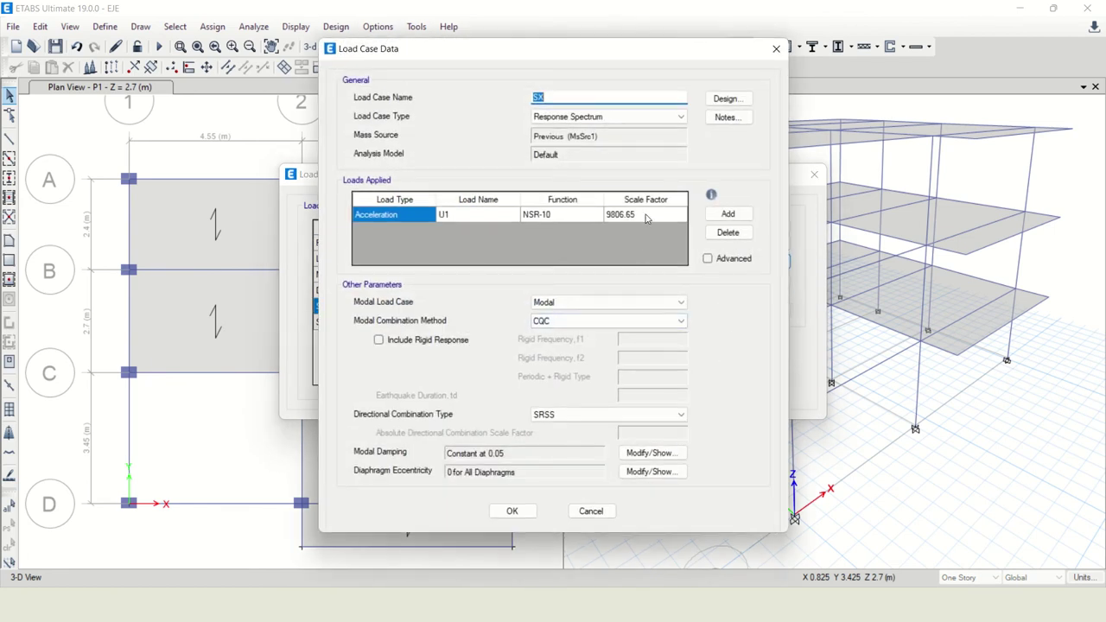
pyautogui.click(647, 216)
pyautogui.click(646, 216)
pyautogui.click(646, 215)
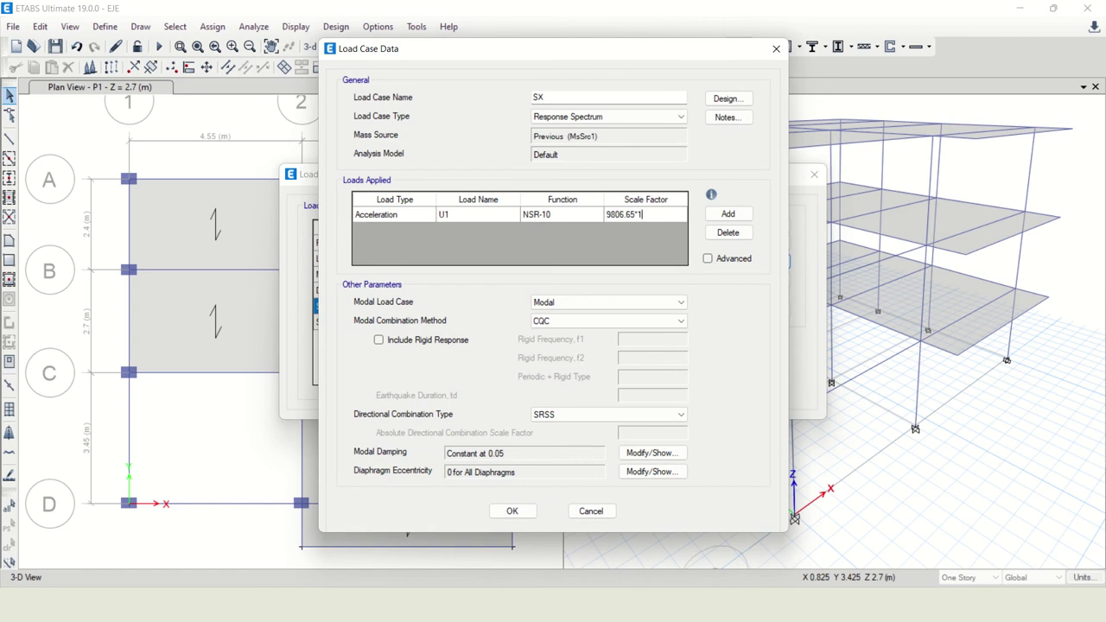
pyautogui.hotkey('alt', 'Tab')
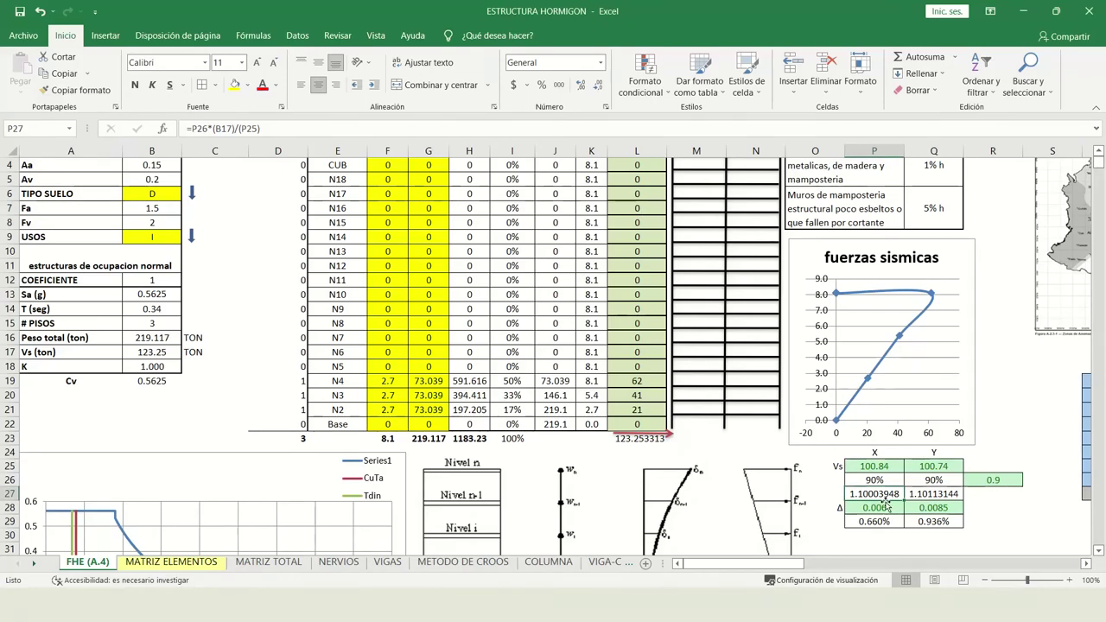
pyautogui.hotkey('alt', 'Tab')
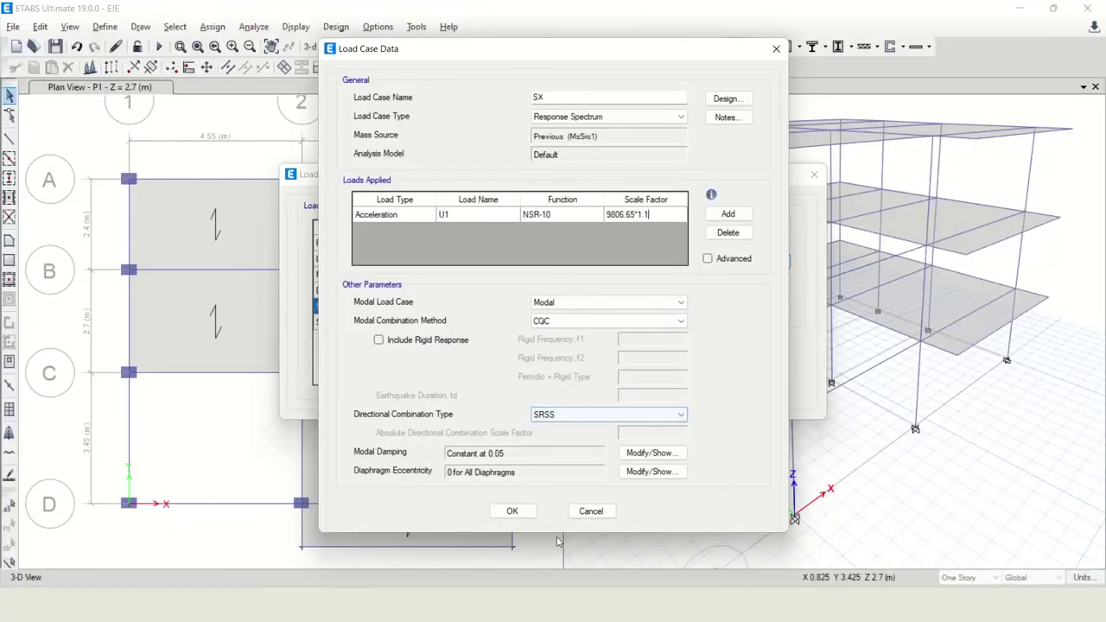
pyautogui.click(511, 511)
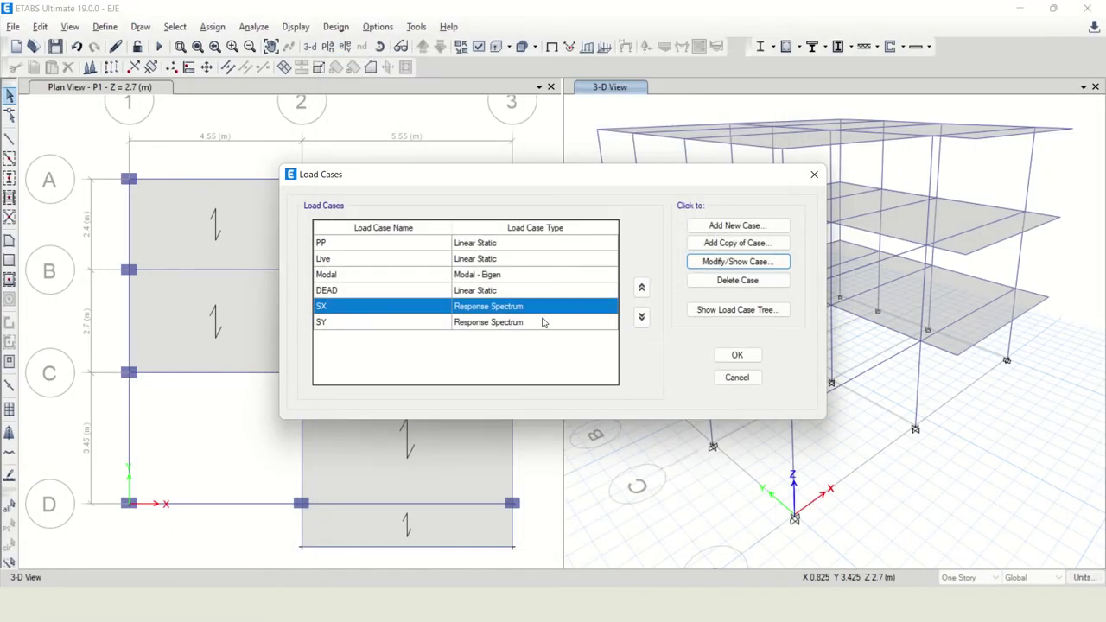
# - Set the U2 acceleration scale factor of load case SY to 9806.65*1.1 and accept the load case changes
pyautogui.click(541, 322)
pyautogui.click(736, 264)
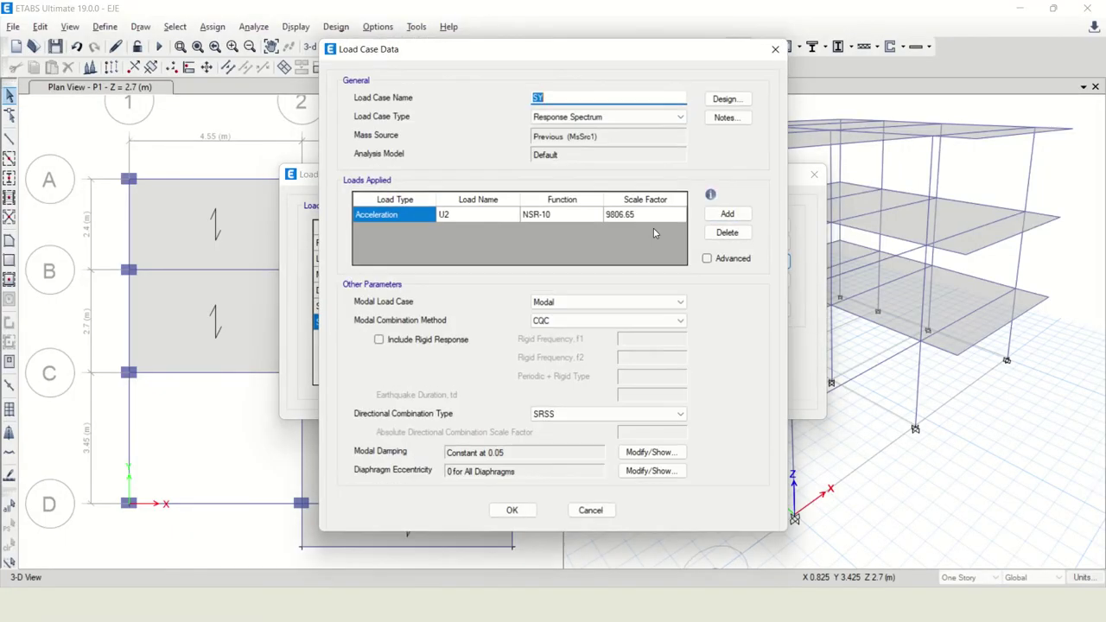
pyautogui.doubleClick(656, 215)
pyautogui.click(656, 215)
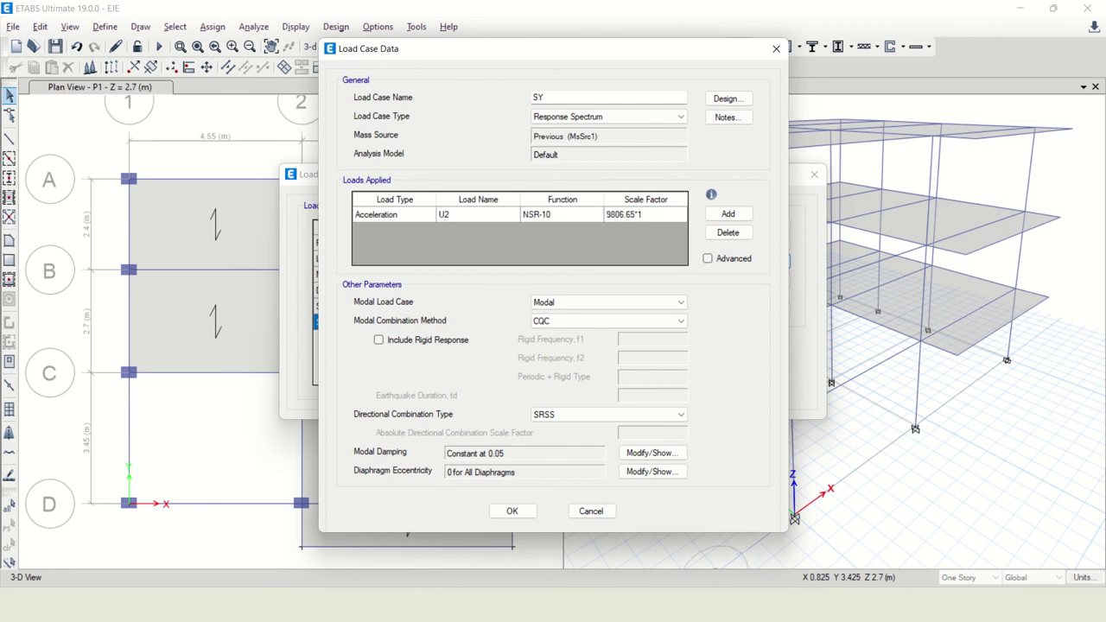
pyautogui.click(520, 505)
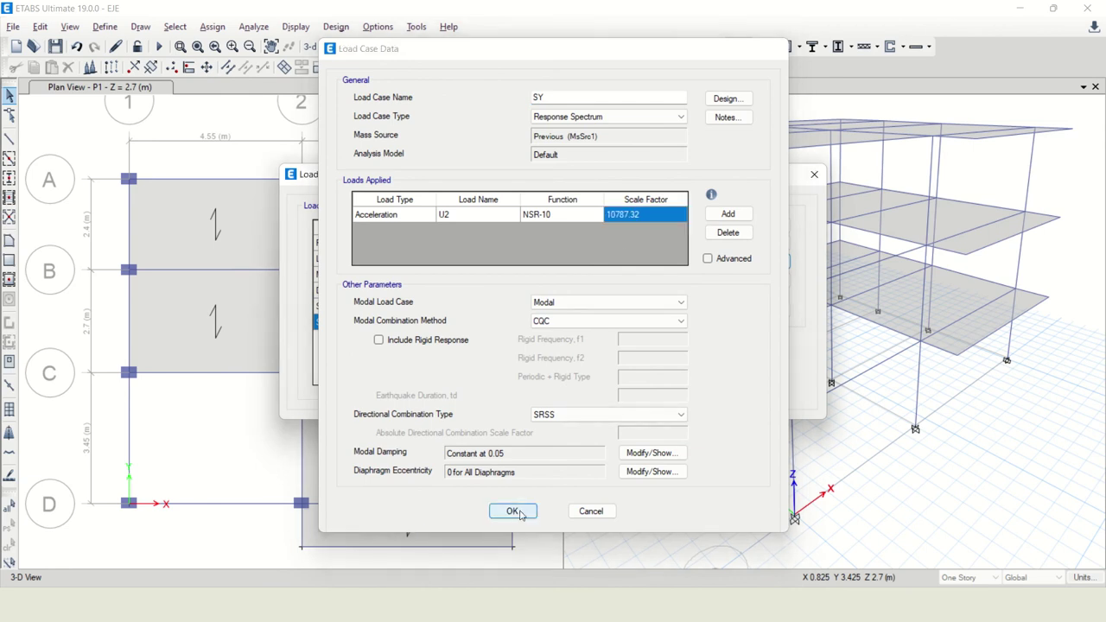
pyautogui.click(738, 359)
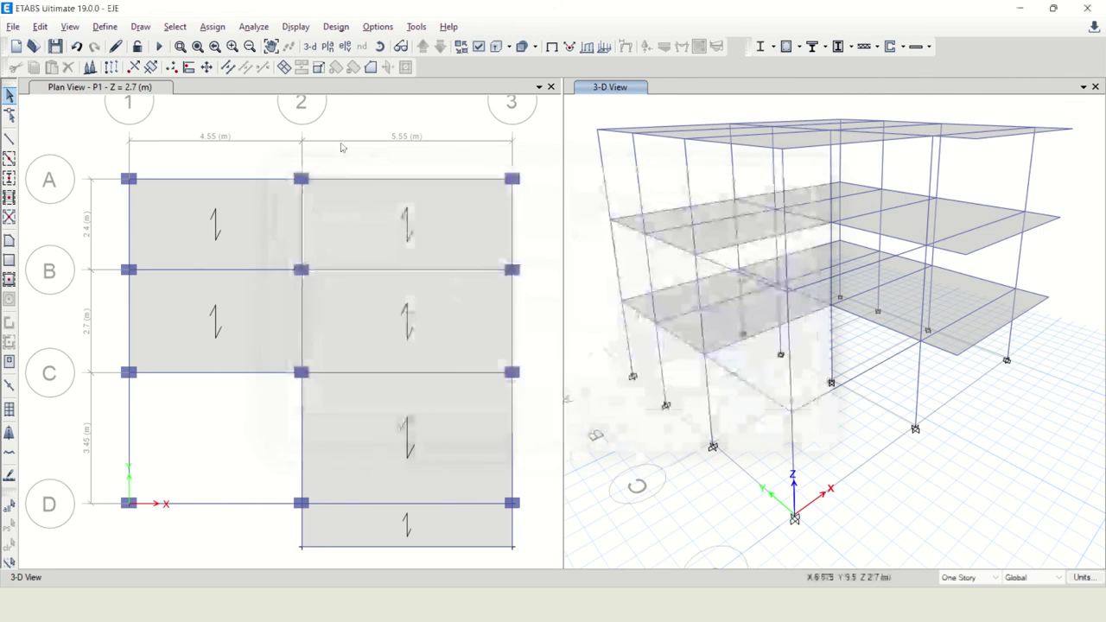
# - Run the analysis again and display the Base Reactions table from the Structure Output results
pyautogui.click(159, 47)
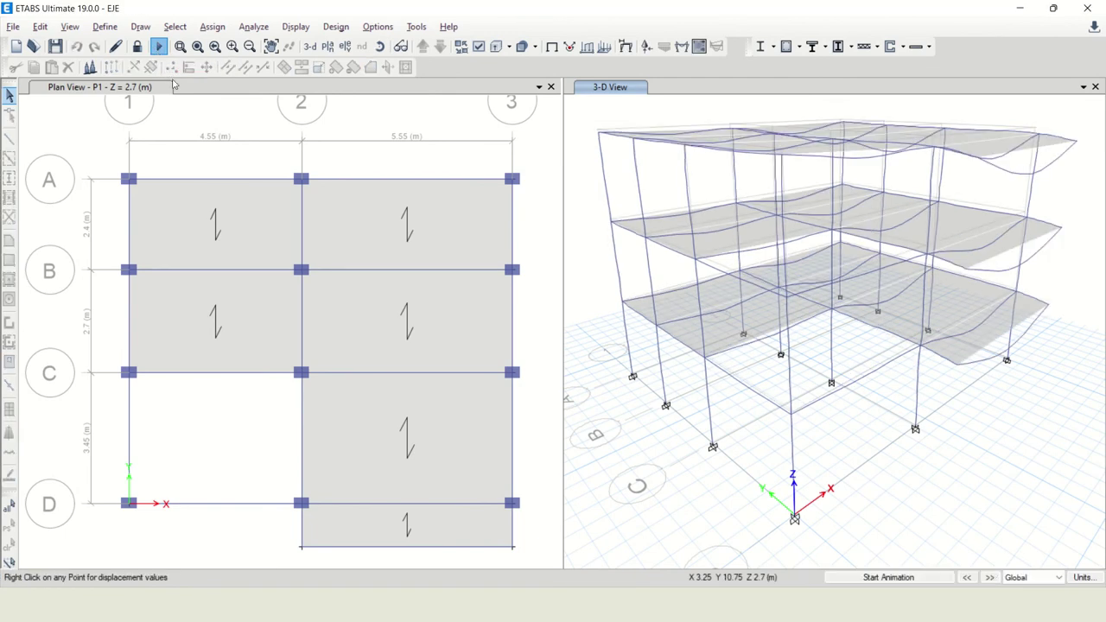
pyautogui.click(294, 27)
pyautogui.click(338, 399)
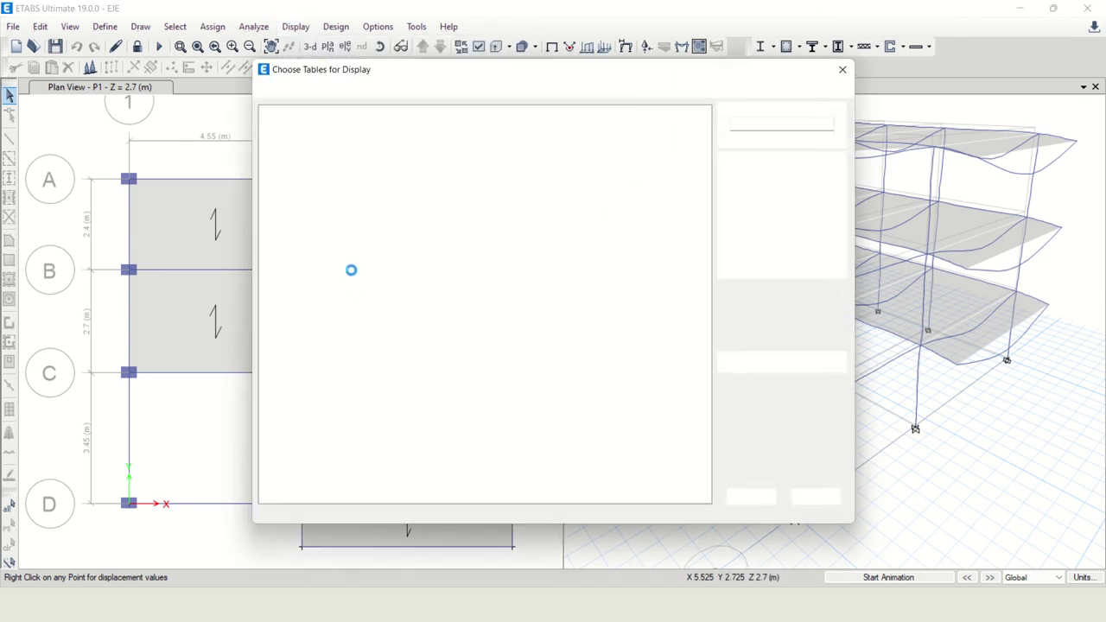
pyautogui.click(279, 284)
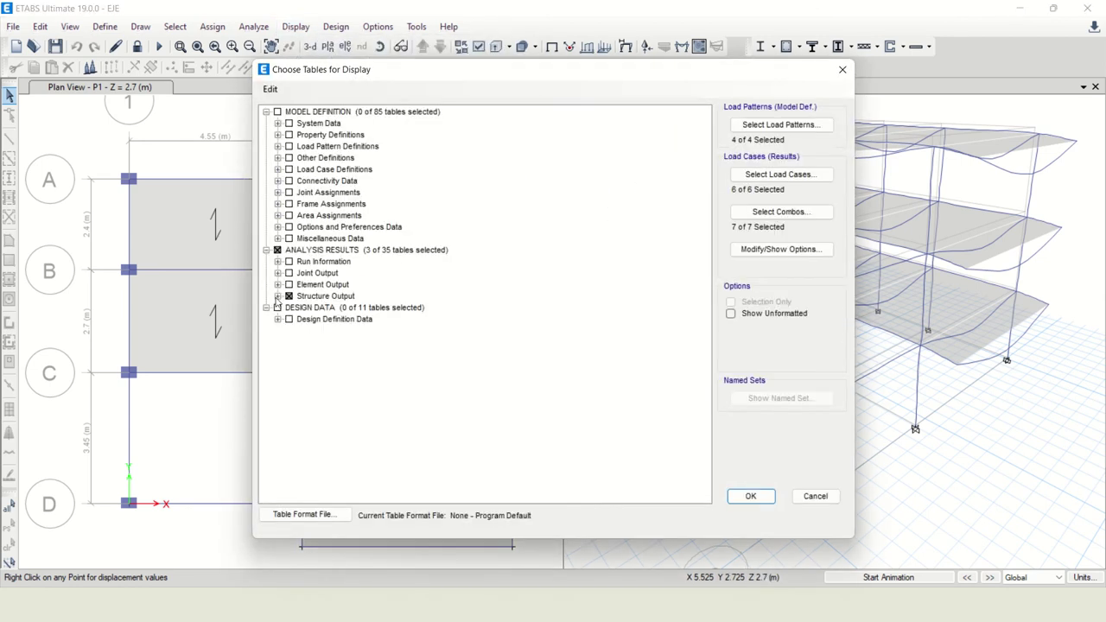
pyautogui.click(278, 296)
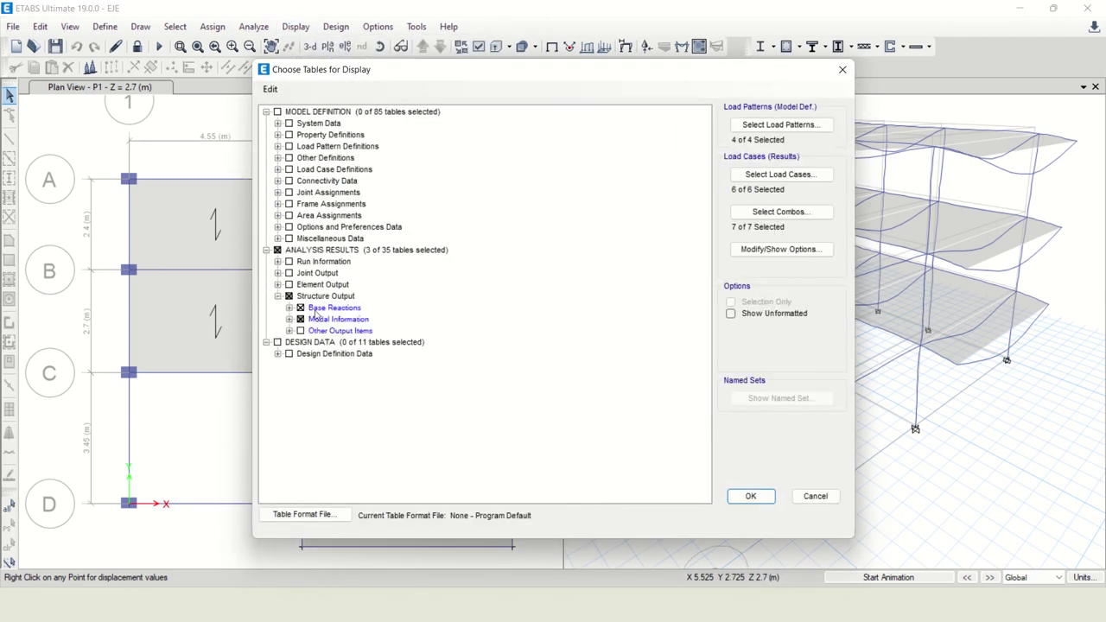
pyautogui.click(757, 499)
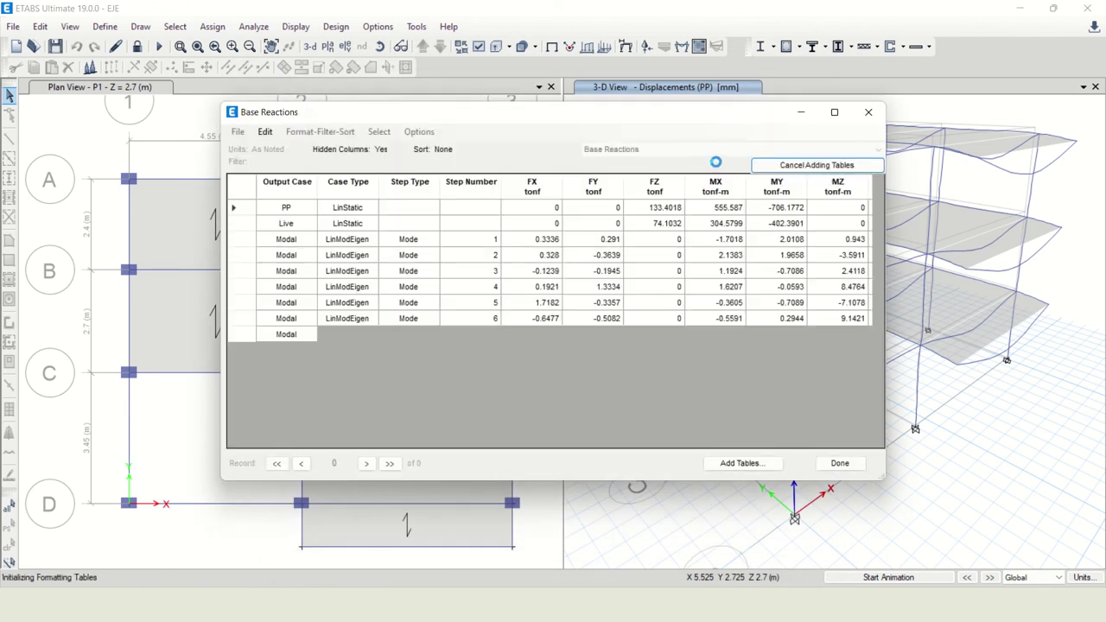
# - Filter the recalculated Base Reactions table to the SX and SY output cases
pyautogui.click(289, 185)
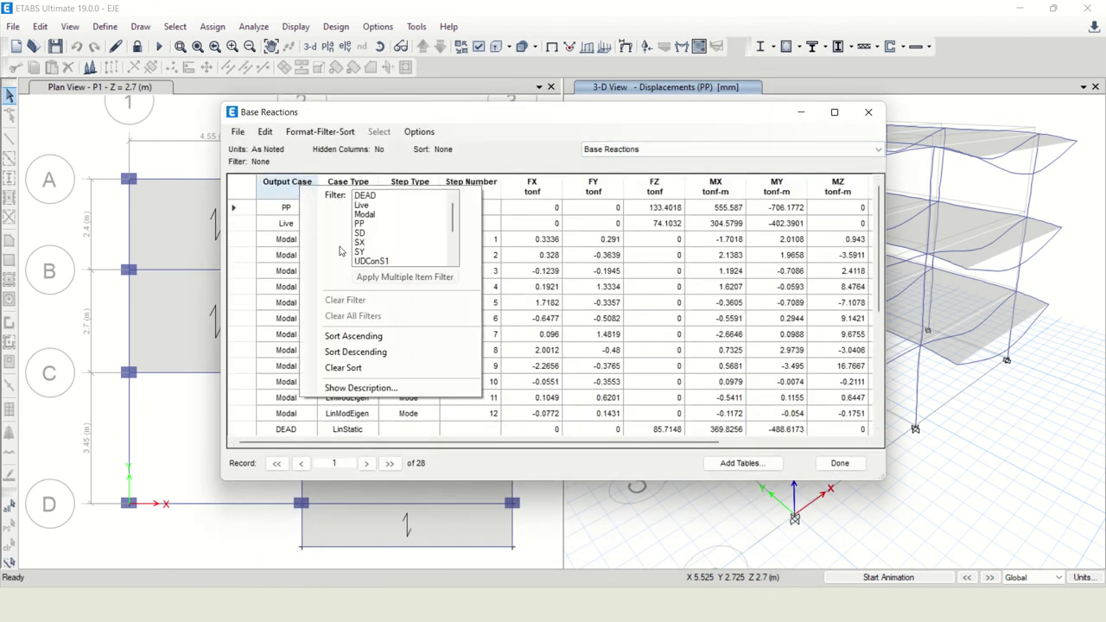
pyautogui.click(376, 244)
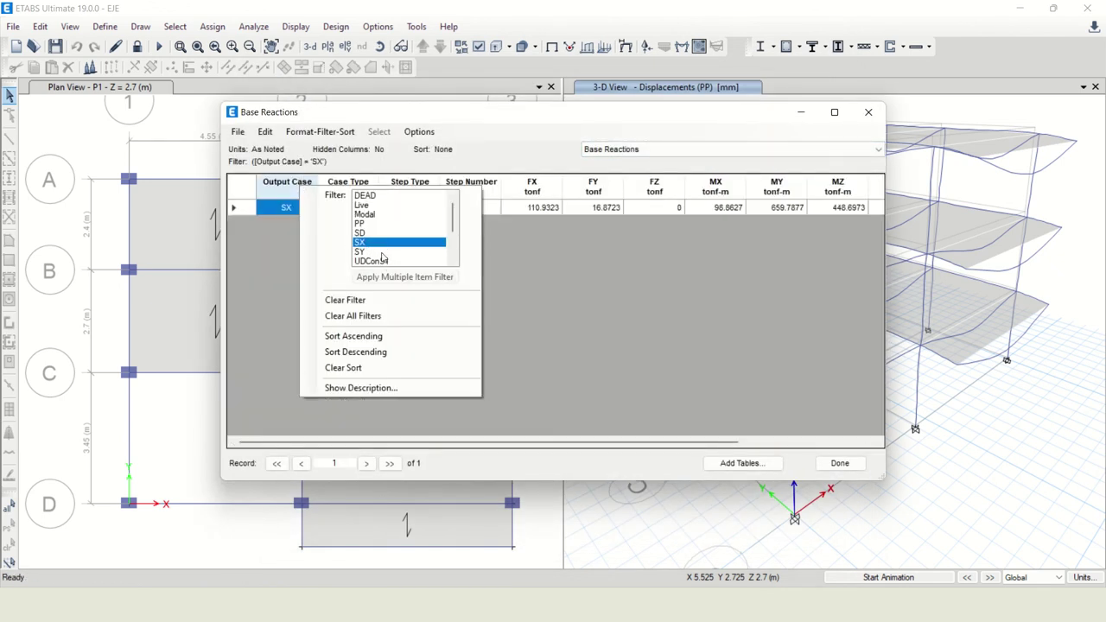
pyautogui.keyDown('ctrl'); pyautogui.click(380, 252); pyautogui.keyUp('ctrl')
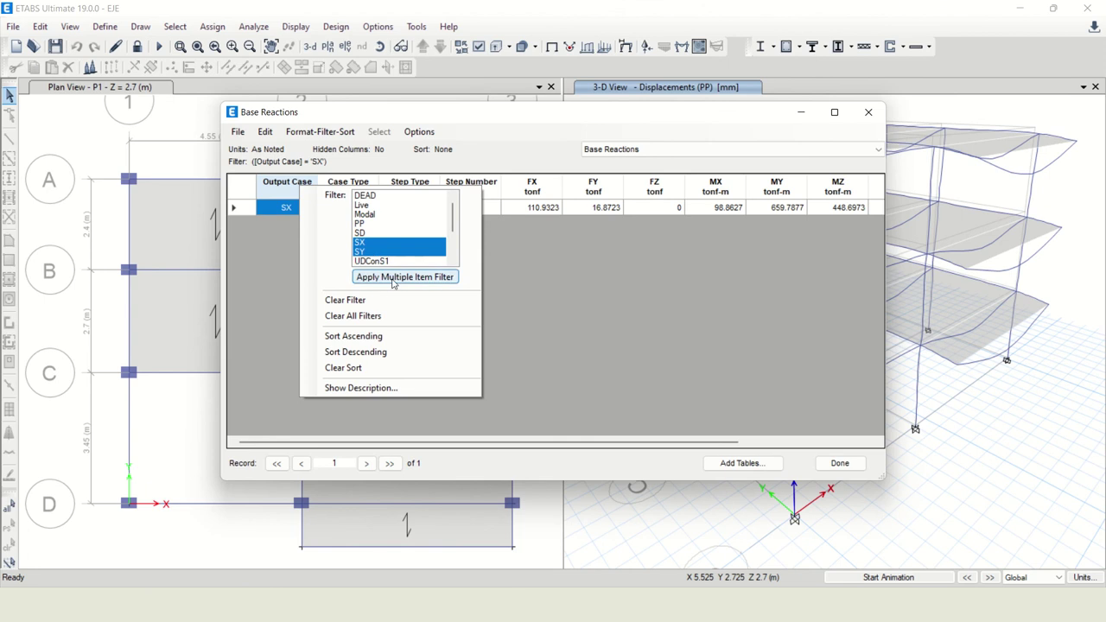
pyautogui.click(393, 279)
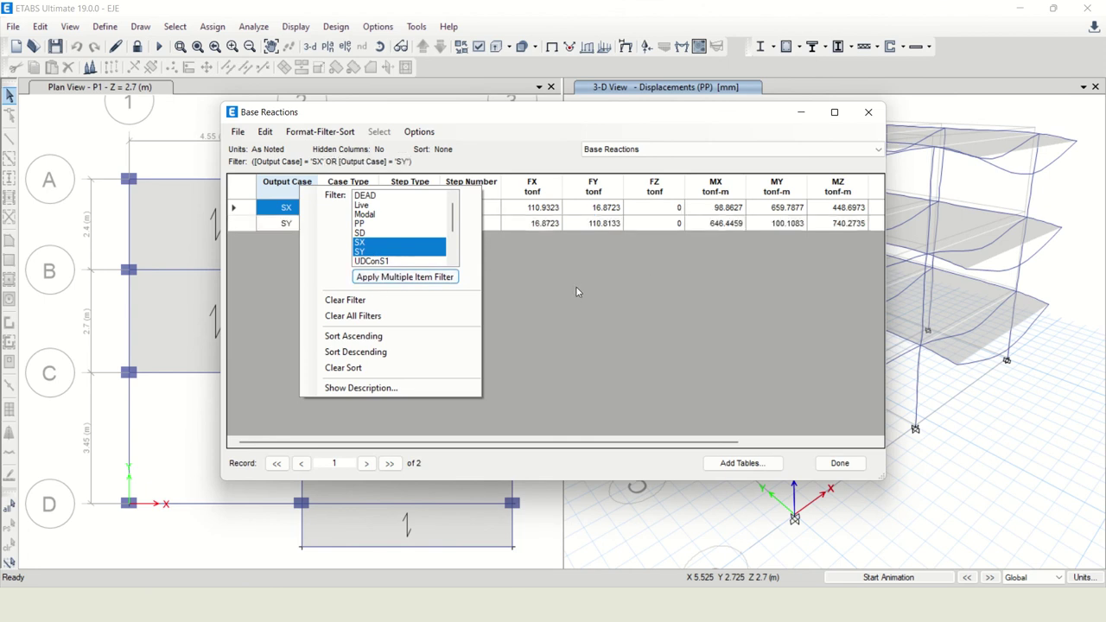
pyautogui.click(525, 283)
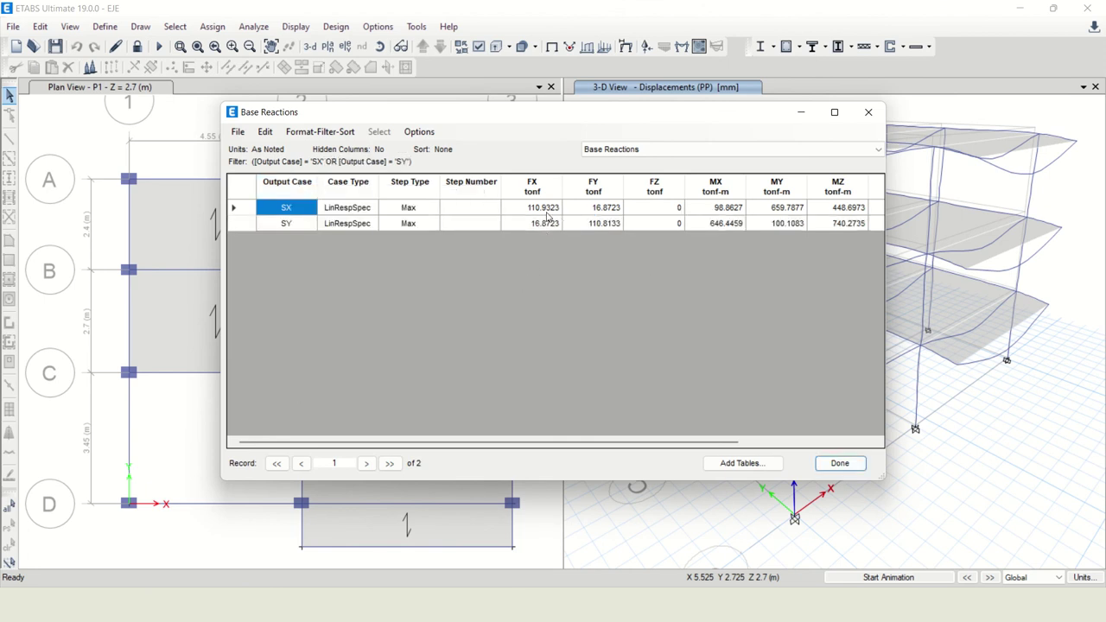
# - In the ESTRUCTURA HORMIGON workbook, enter 110.83 as the X dynamic base shear in P25 and recheck it against ETABS
pyautogui.hotkey('alt', 'Tab')
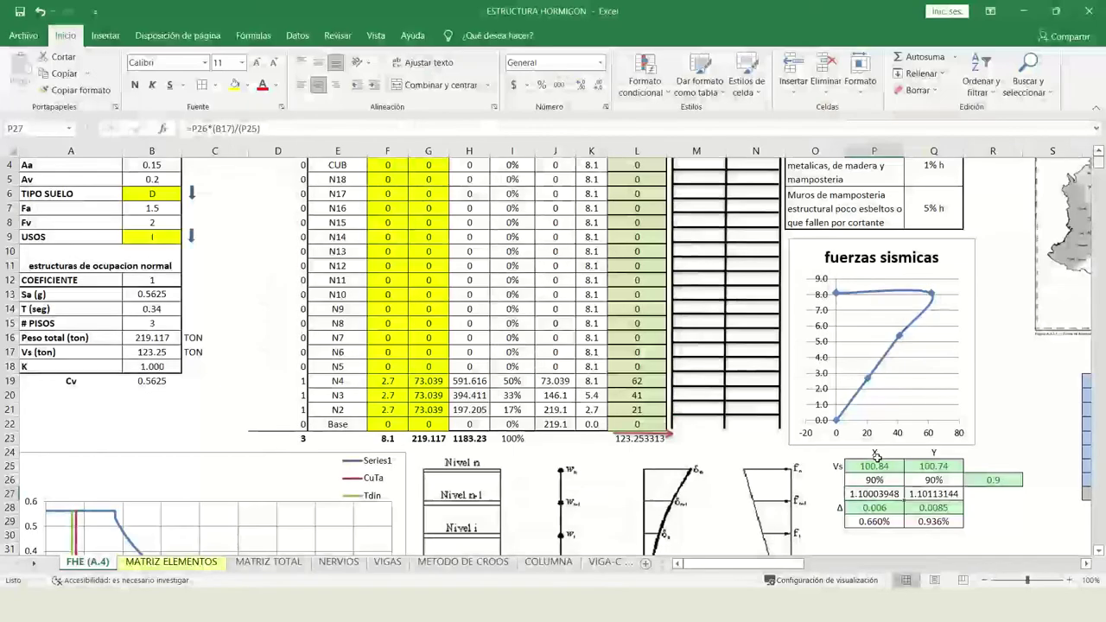
pyautogui.click(874, 466)
pyautogui.write('1')
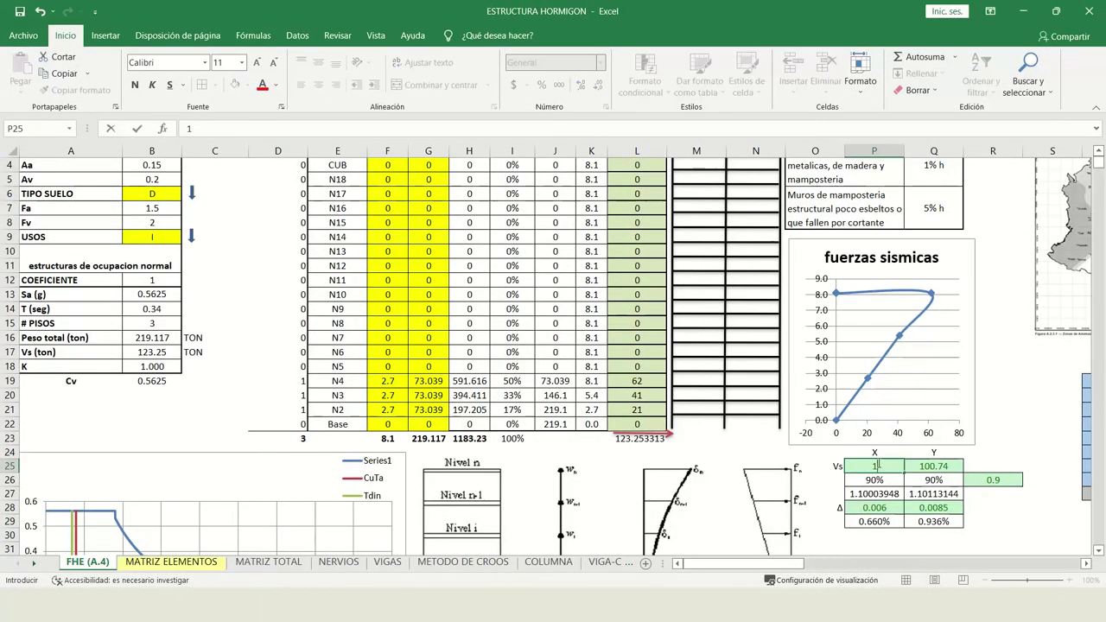
pyautogui.write('10.83')
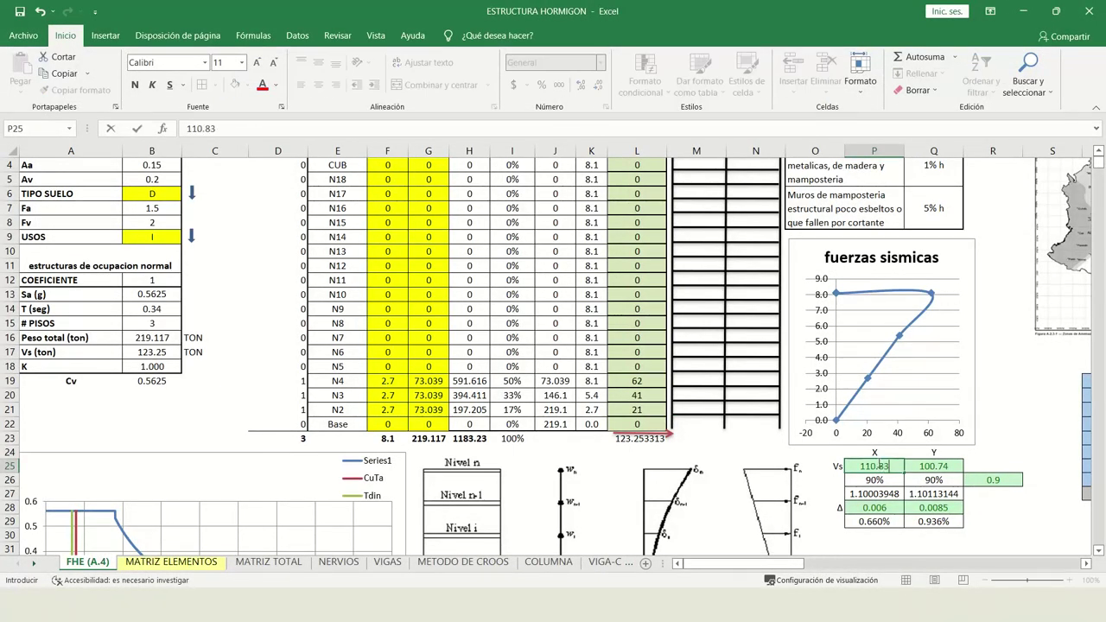
pyautogui.press('Tab')
pyautogui.hotkey('alt', 'Tab')
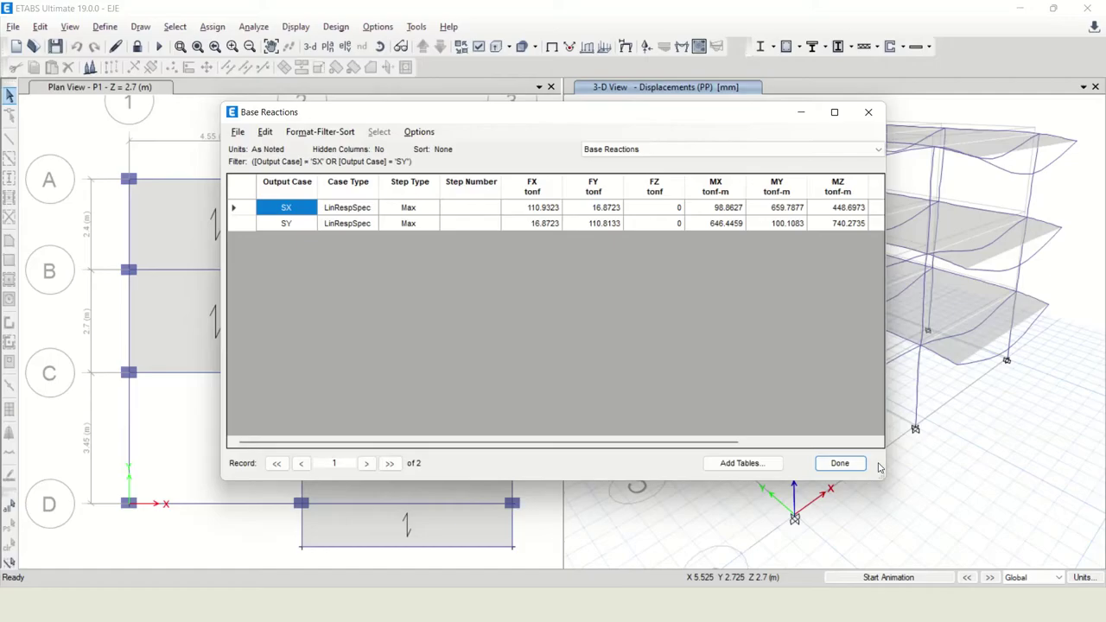
# - Return to the ESTRUCTURA HORMIGON workbook and correct the X dynamic base shear in P25 to 110.93
pyautogui.hotkey('alt', 'Tab')
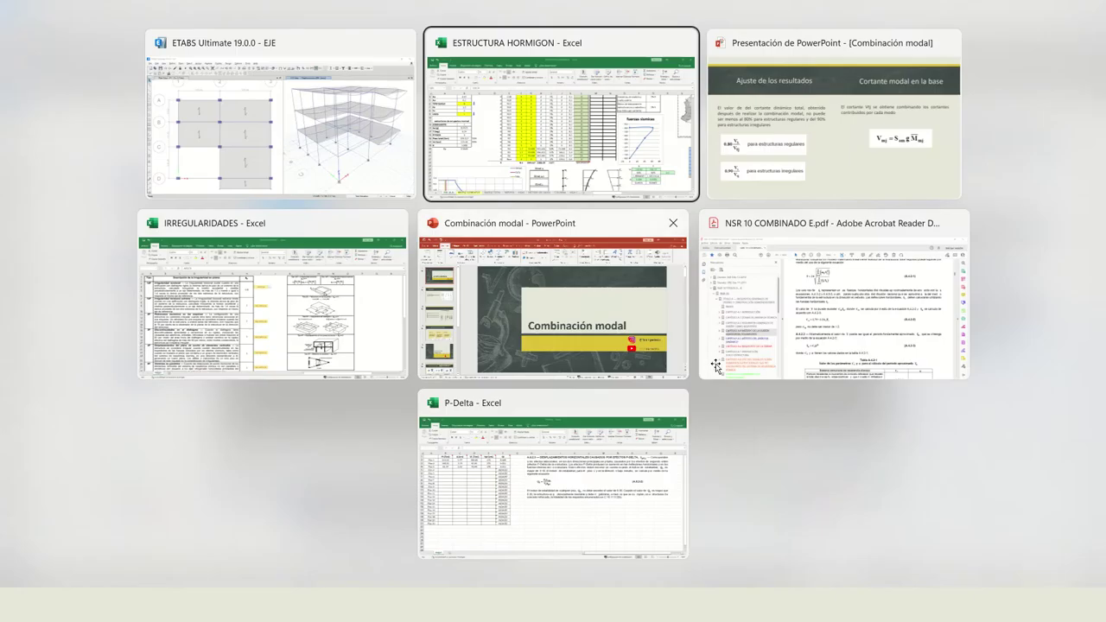
pyautogui.click(890, 467)
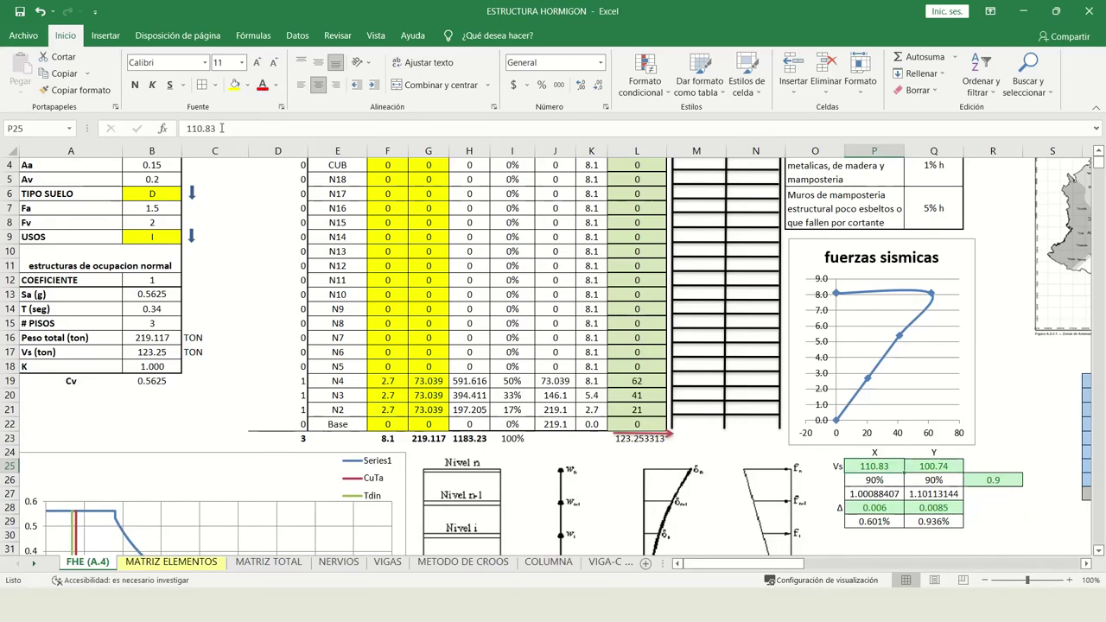
pyautogui.click(230, 129)
pyautogui.press('BackSpace')
pyautogui.press('BackSpace')
pyautogui.write('93')
pyautogui.press('Return')
# - Check the SY base reaction in ETABS and enter 110.81 as the Y dynamic base shear in Q25 of the workbook
pyautogui.hotkey('alt', 'Tab')
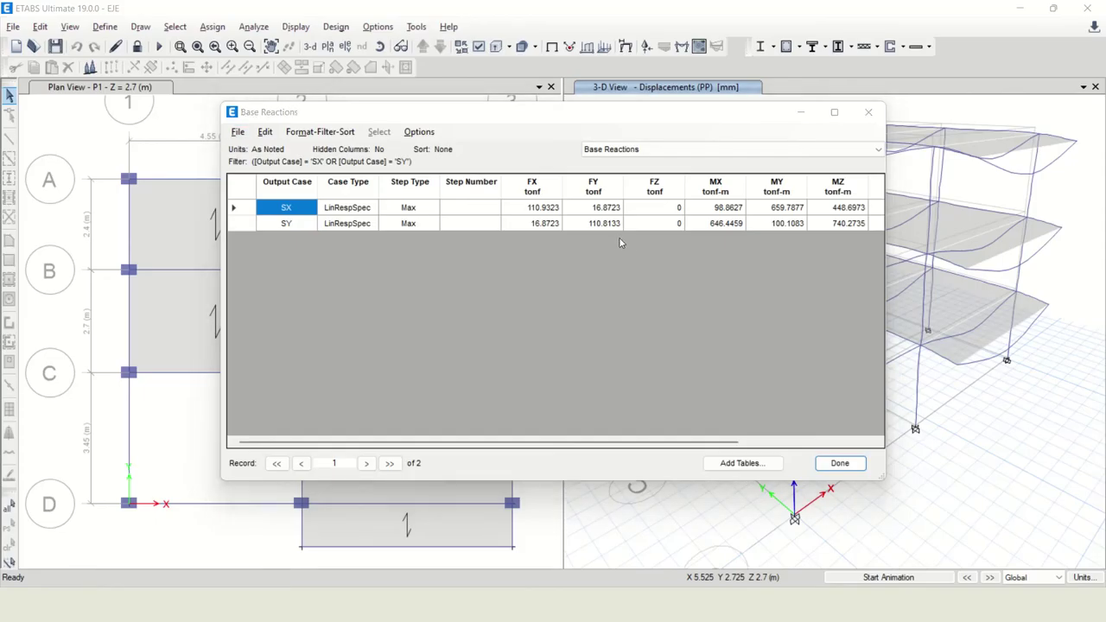
pyautogui.hotkey('alt', 'Tab')
pyautogui.click(933, 467)
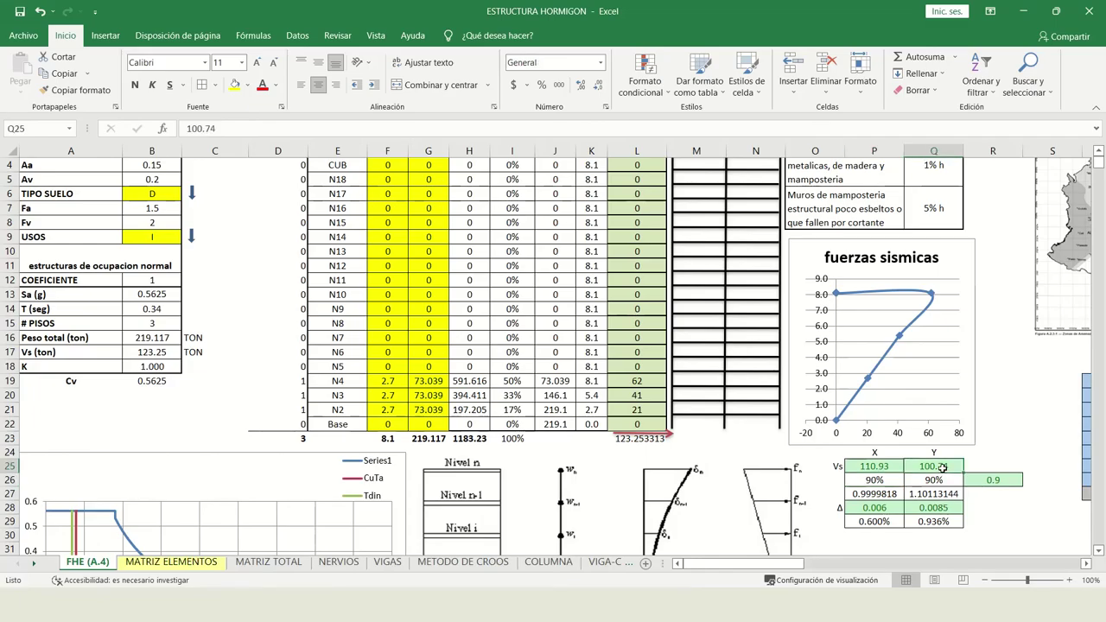
pyautogui.write('110.85')
pyautogui.press('Return')
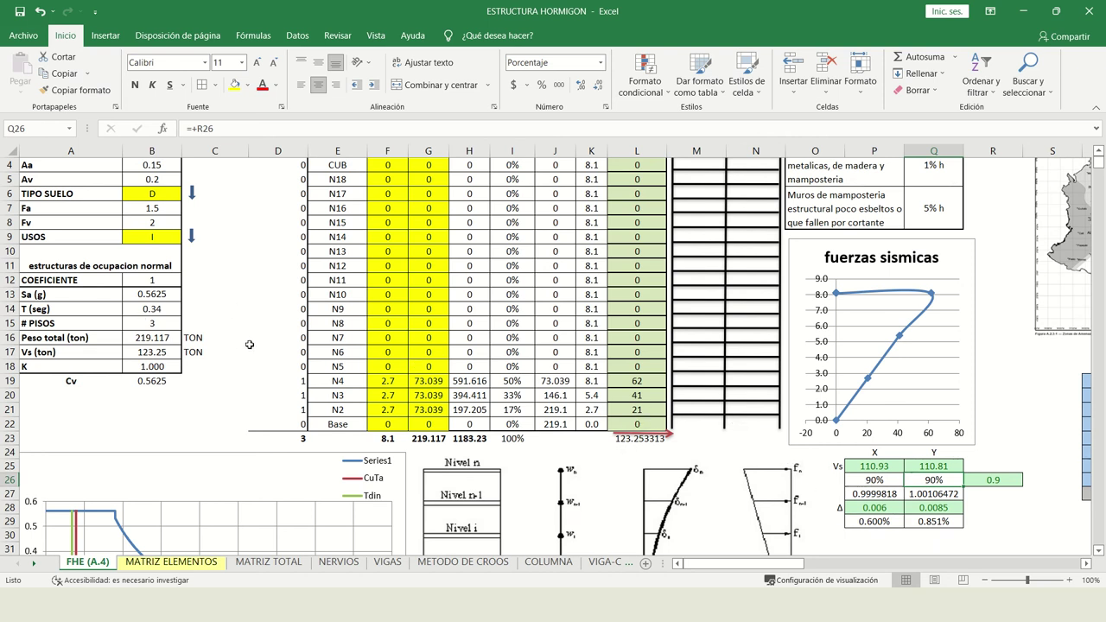
# - Switch to the presentation and review the 0.80 and 0.90 Vs/Vtj adjustment expressions for regular and irregular structures
pyautogui.hotkey('alt', 'Tab')
pyautogui.hotkey('alt', 'Tab')
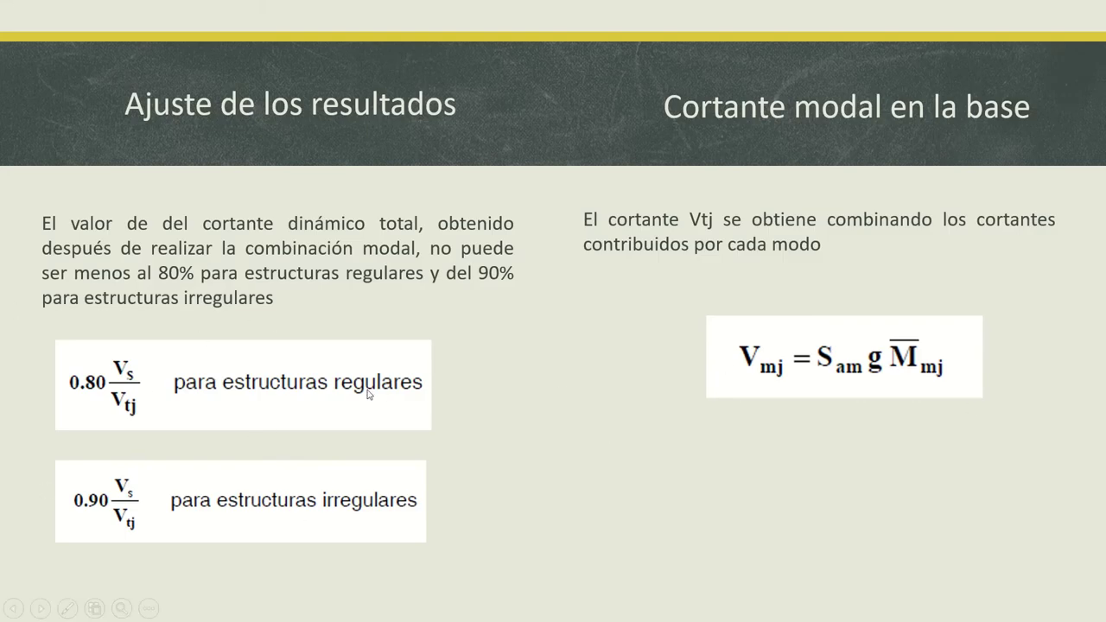
pyautogui.hotkey('alt', 'Tab')
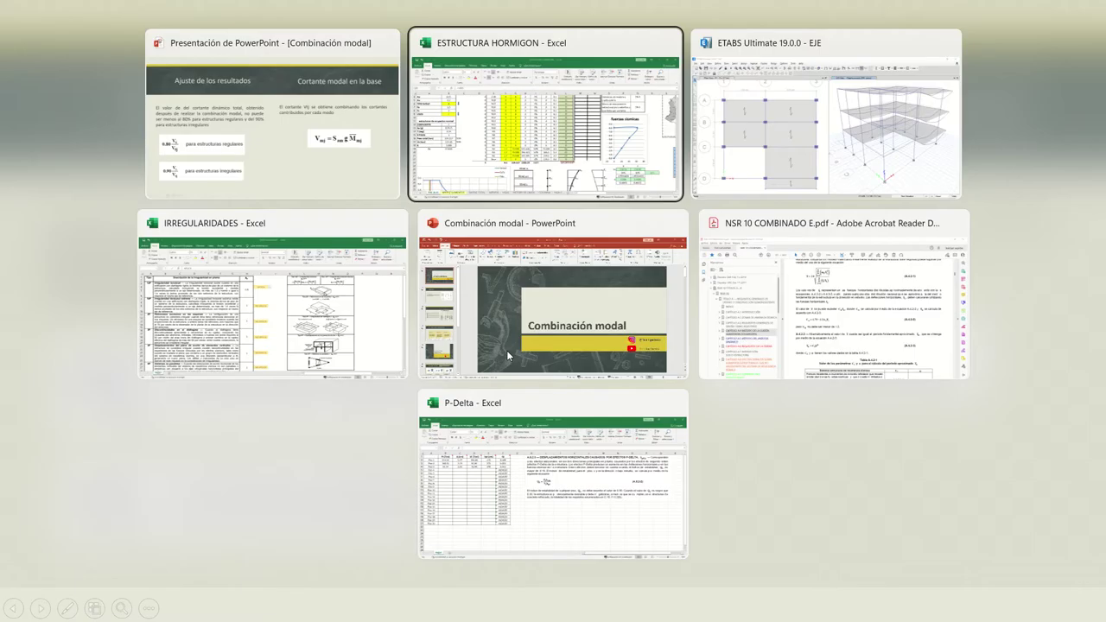
# - Switch to the ESTRUCTURA HORMIGON workbook and inspect the X adjustment factor formula in P27
pyautogui.click(542, 118)
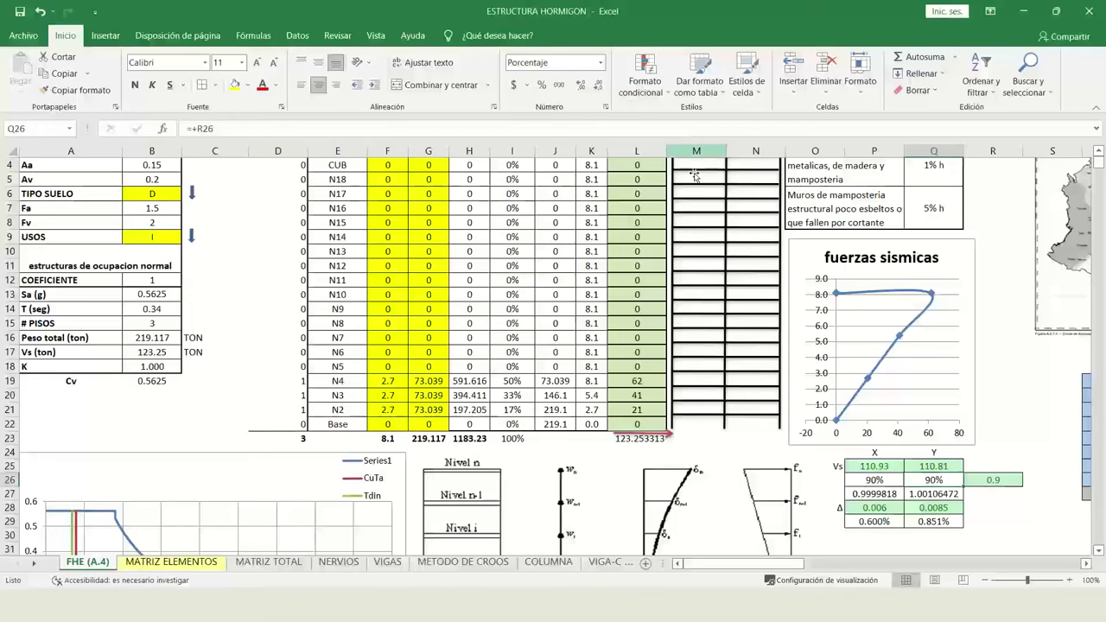
pyautogui.click(880, 494)
pyautogui.press('F2')
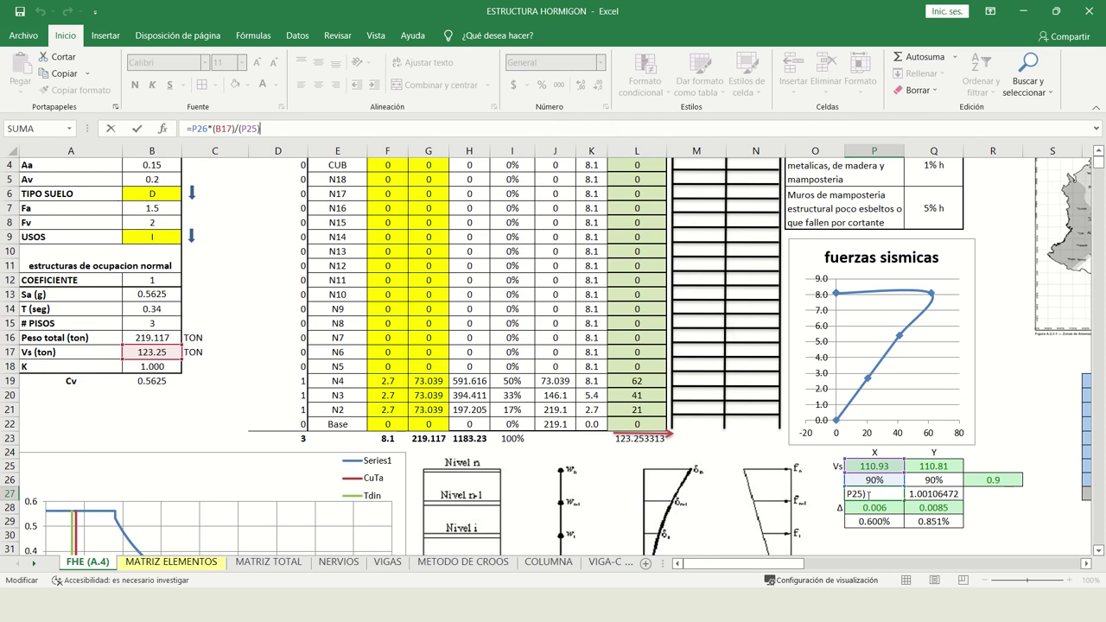
# - Switch to the presentation and advance to the drift limit slide to review Tabla A.6.4-1
pyautogui.press('super+Tab')
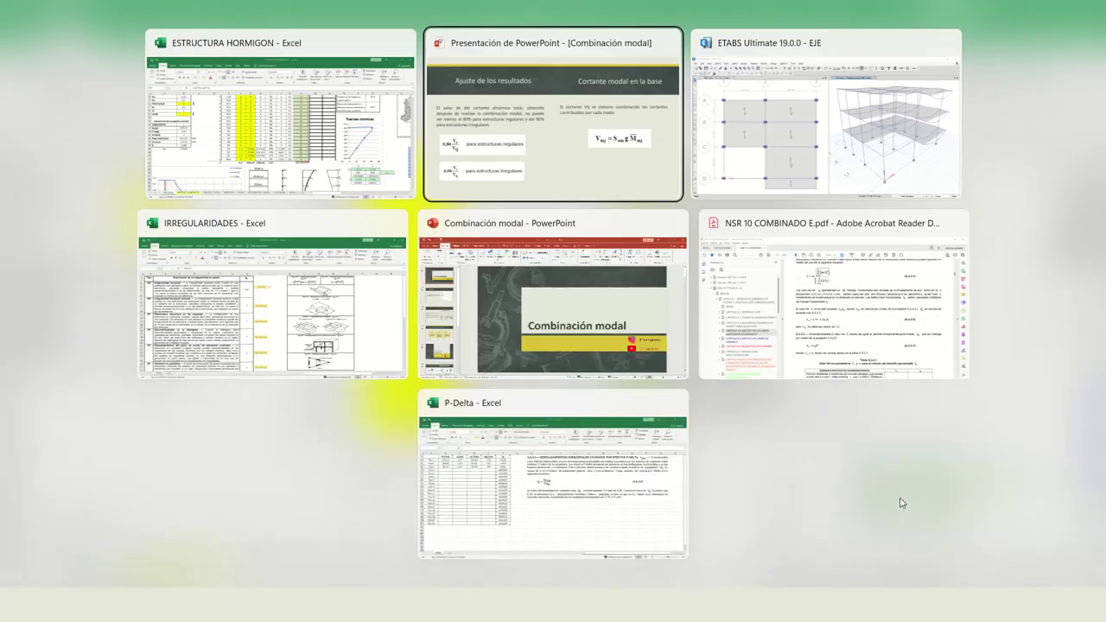
pyautogui.press('Return')
pyautogui.press('Right')
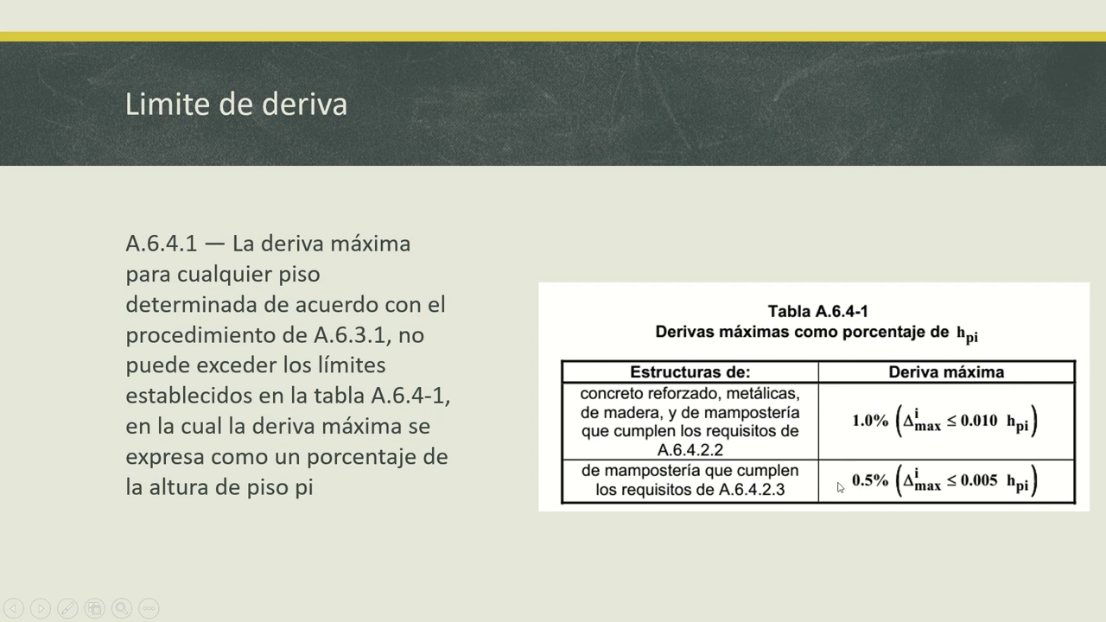
# - Switch to ETABS and close the Base Reactions table
pyautogui.hotkey('alt', 'Tab')
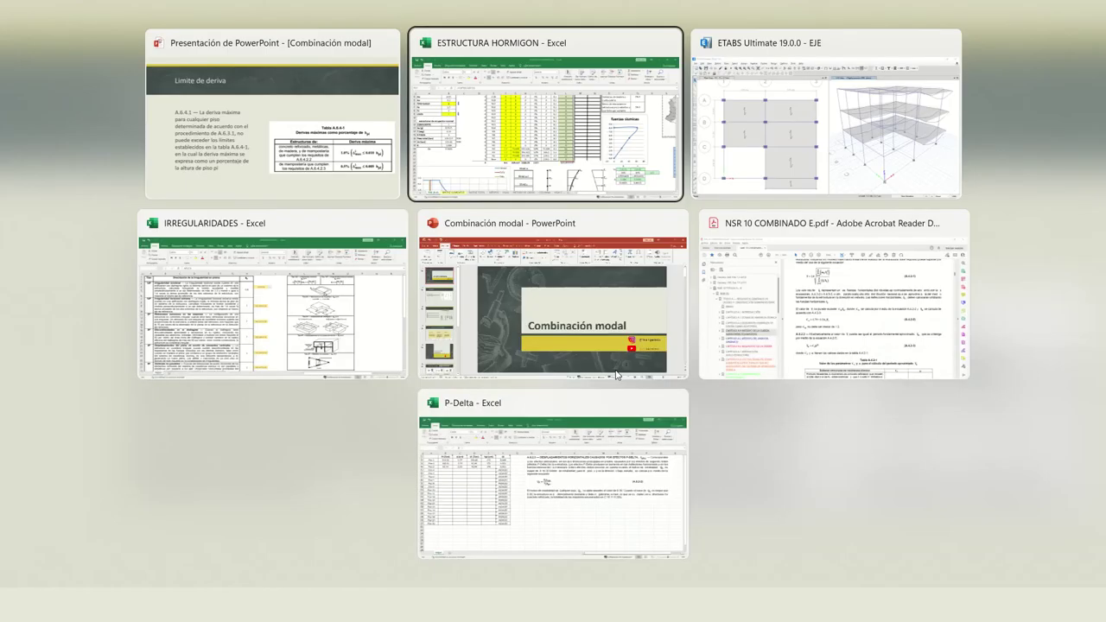
pyautogui.hotkey('alt', 'Tab')
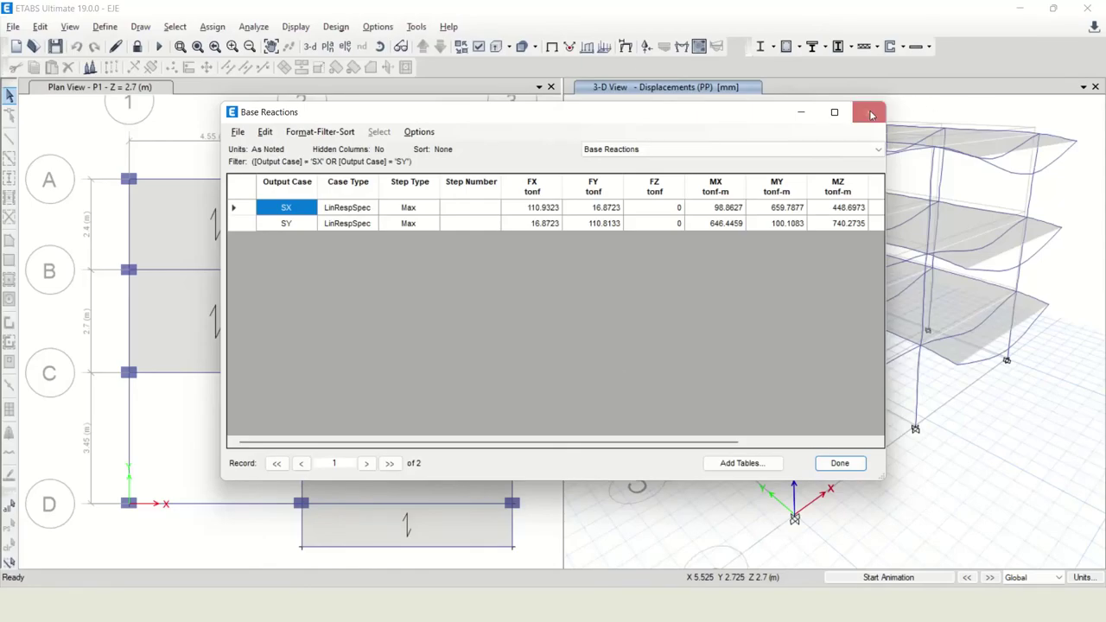
pyautogui.click(871, 115)
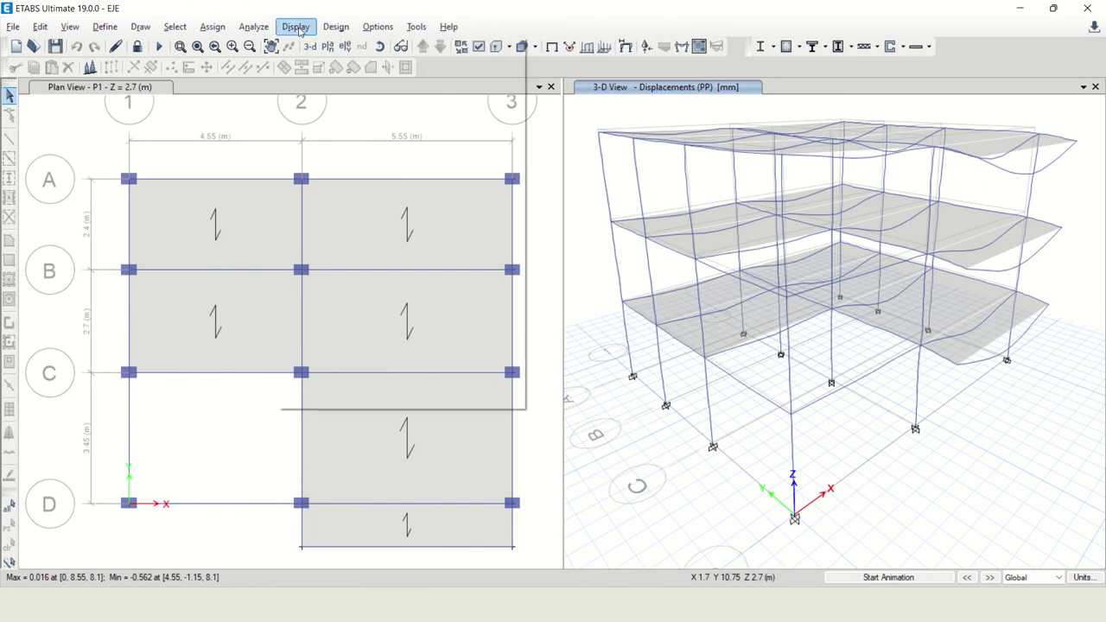
# - Open a story response plot and display the maximum story drifts for load case SX
pyautogui.click(297, 27)
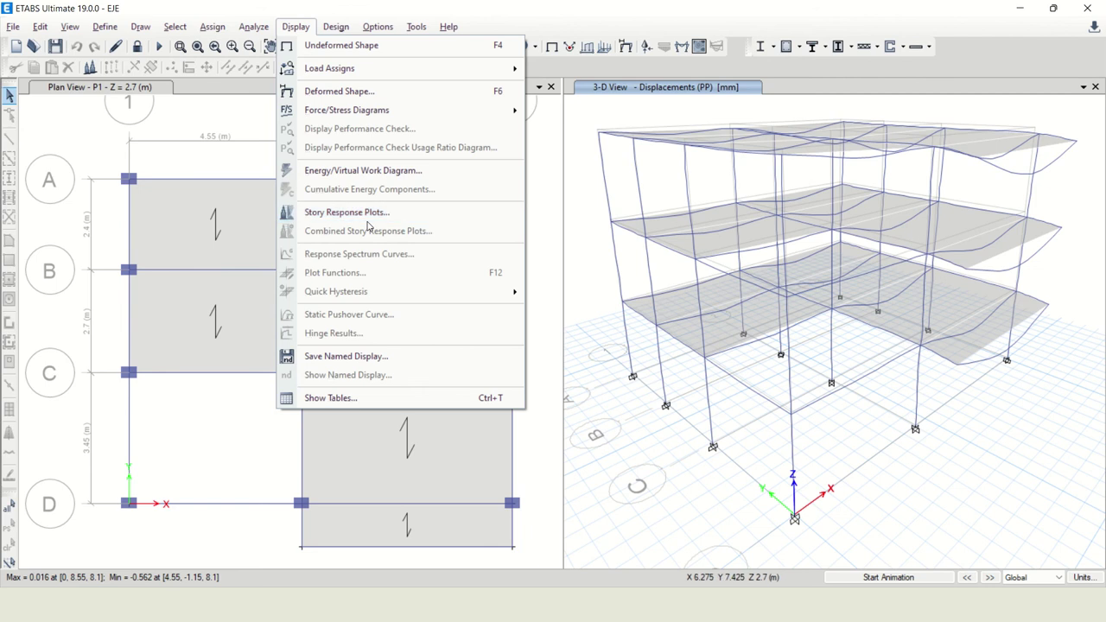
pyautogui.click(354, 213)
pyautogui.click(186, 170)
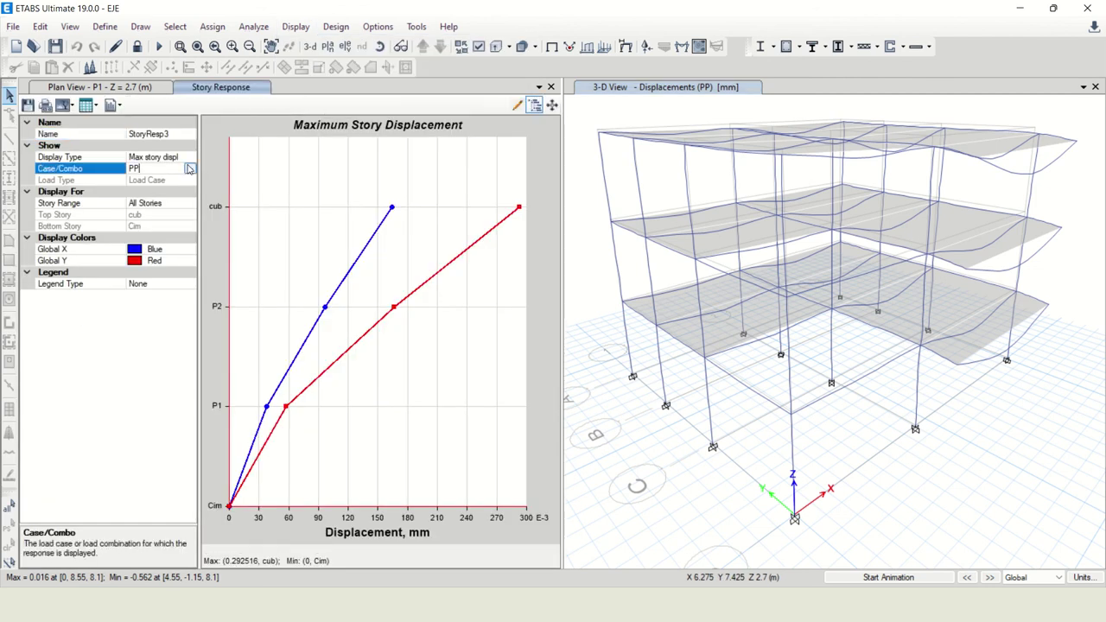
pyautogui.click(190, 168)
pyautogui.click(131, 248)
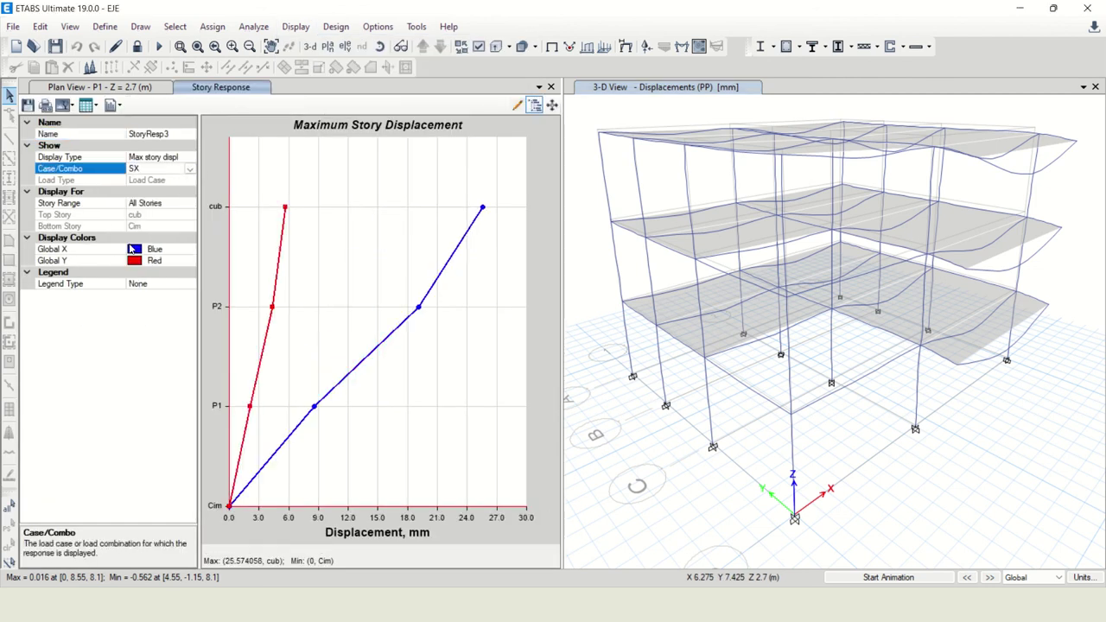
pyautogui.click(187, 158)
pyautogui.click(190, 157)
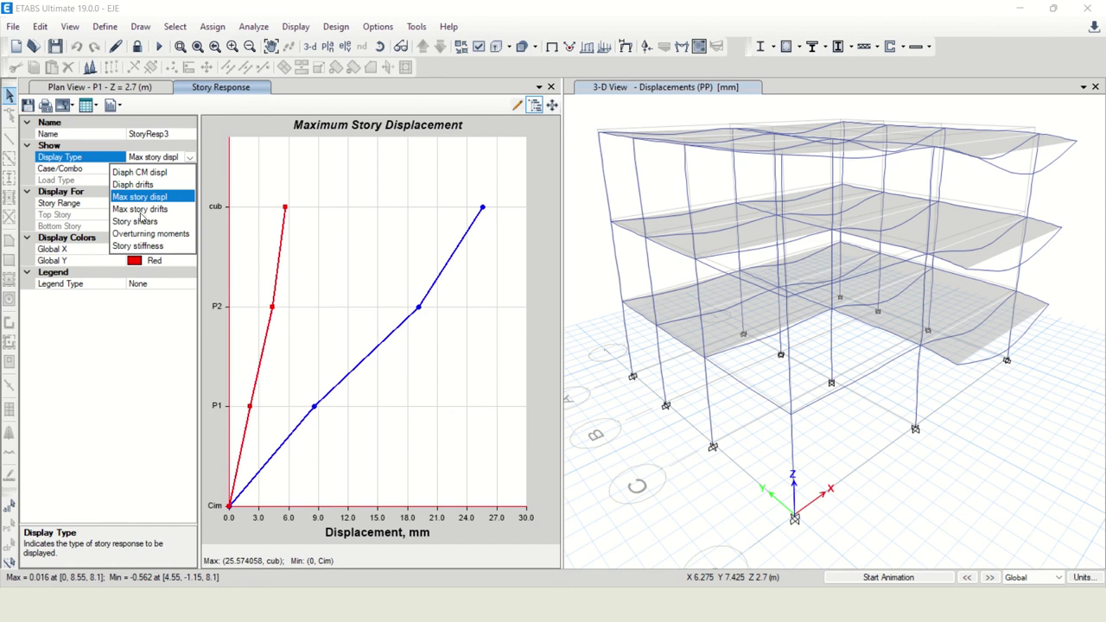
pyautogui.click(145, 210)
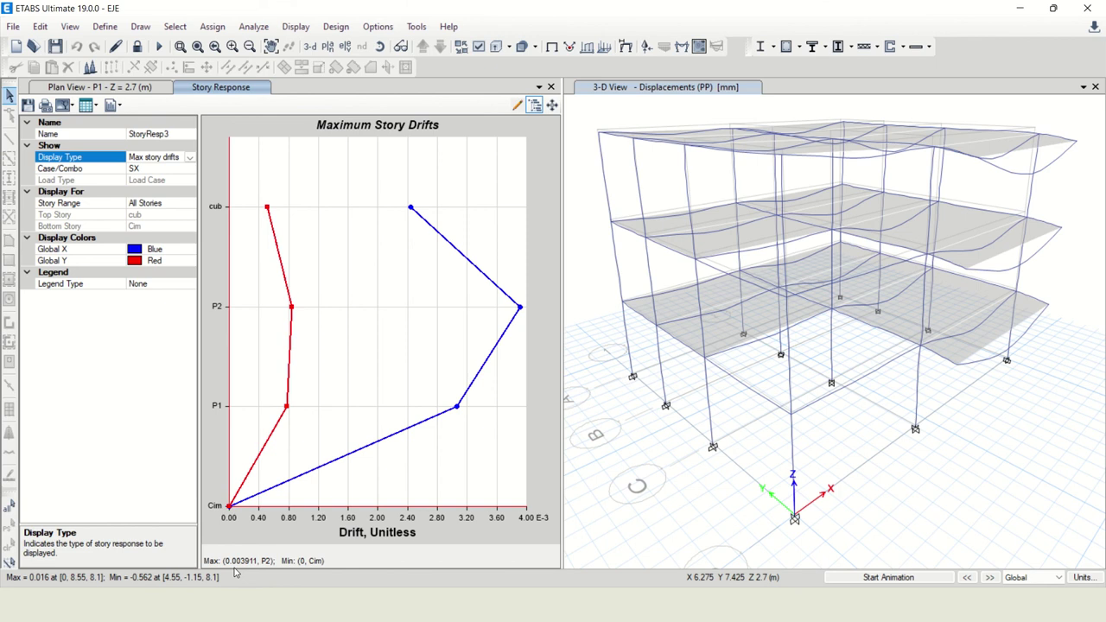
# - Compare the SX drift with the limit table in the presentation and display the SY story drifts in ETABS
pyautogui.hotkey('alt', 'Tab')
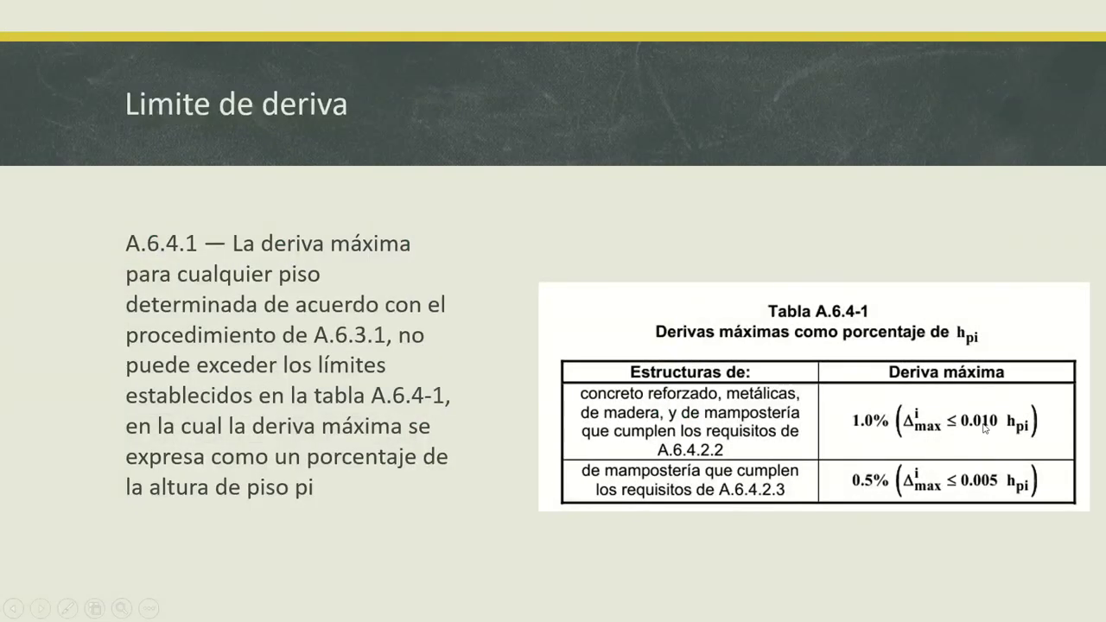
pyautogui.hotkey('alt', 'Tab')
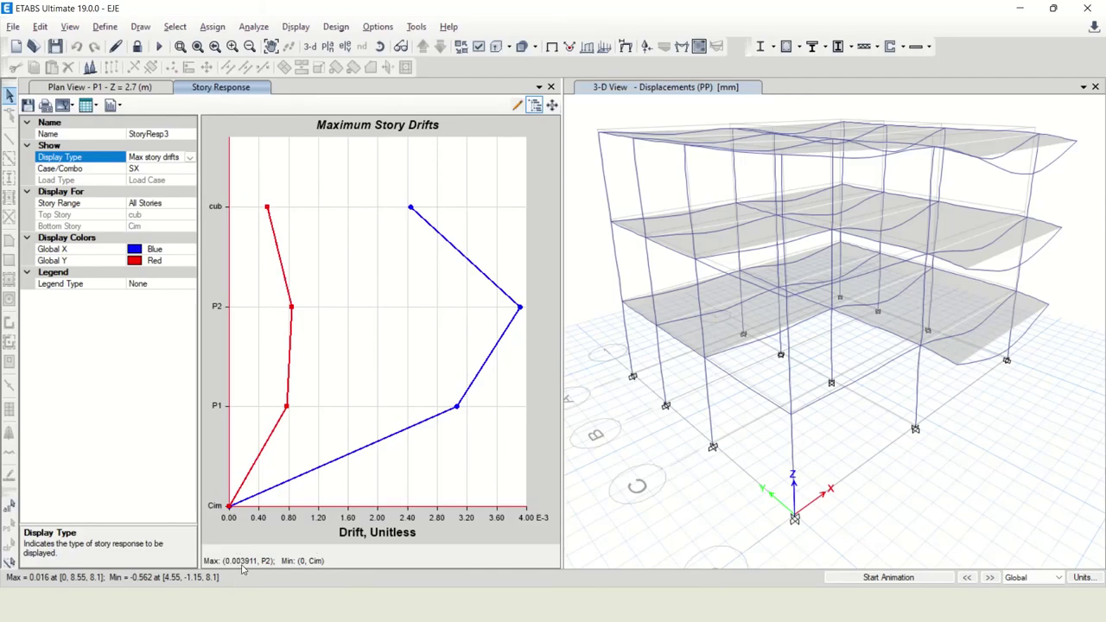
pyautogui.click(190, 168)
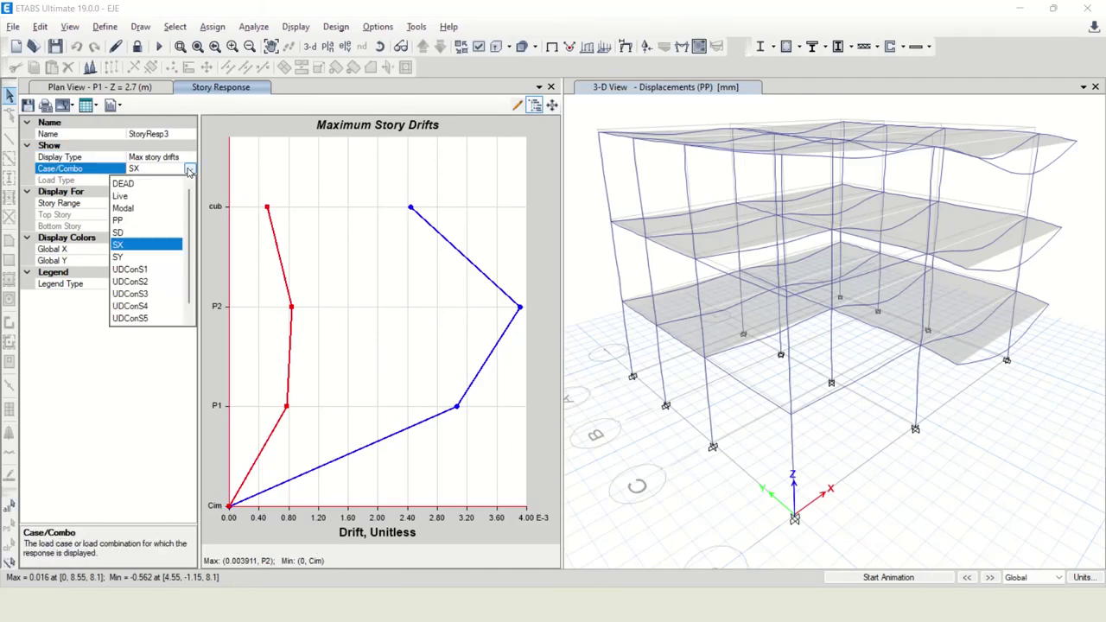
pyautogui.click(144, 257)
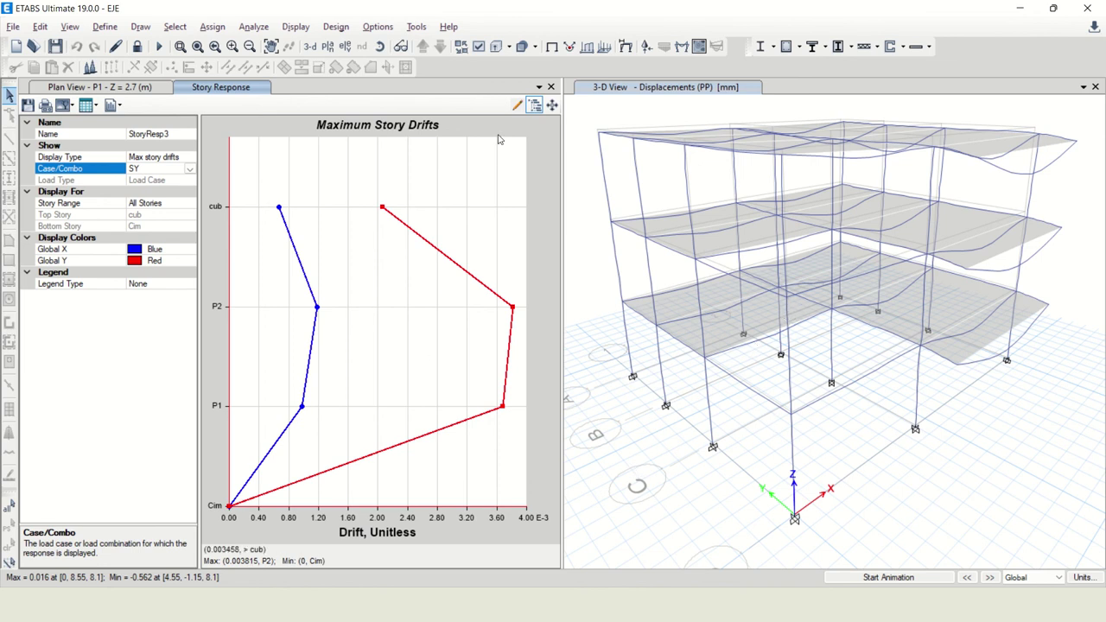
# - Recheck the maximum story drifts for load case SX and close the story response plot
pyautogui.click(189, 169)
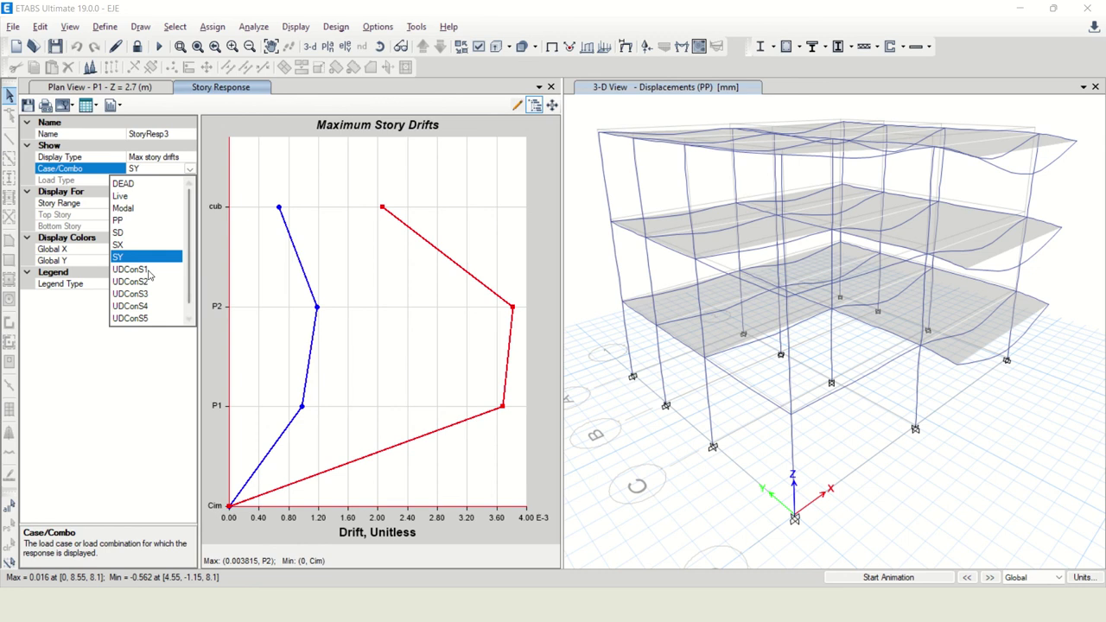
pyautogui.click(129, 244)
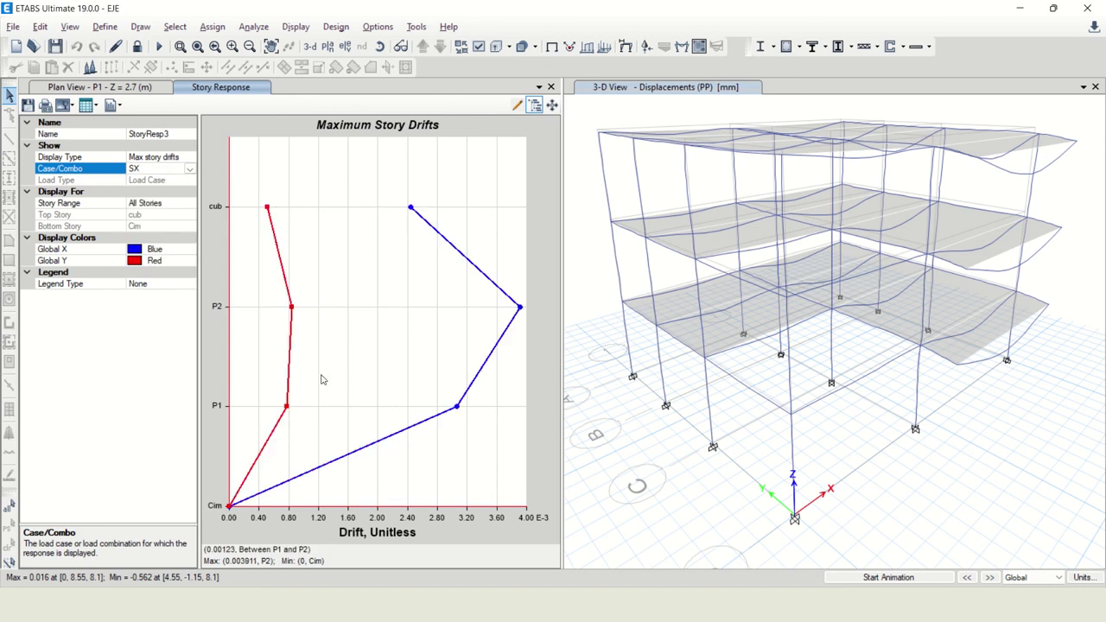
pyautogui.click(551, 86)
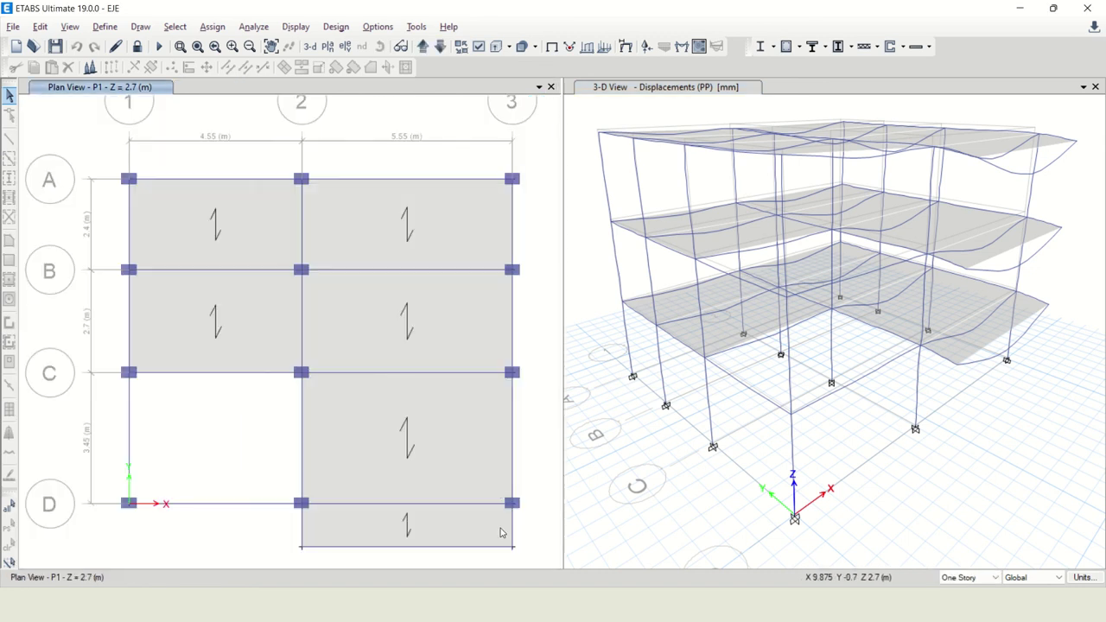
# - Switch to the presentation and review slide A.6.2.3 on P-Delta displacements and the stability index Qi
pyautogui.hotkey('alt', 'Tab')
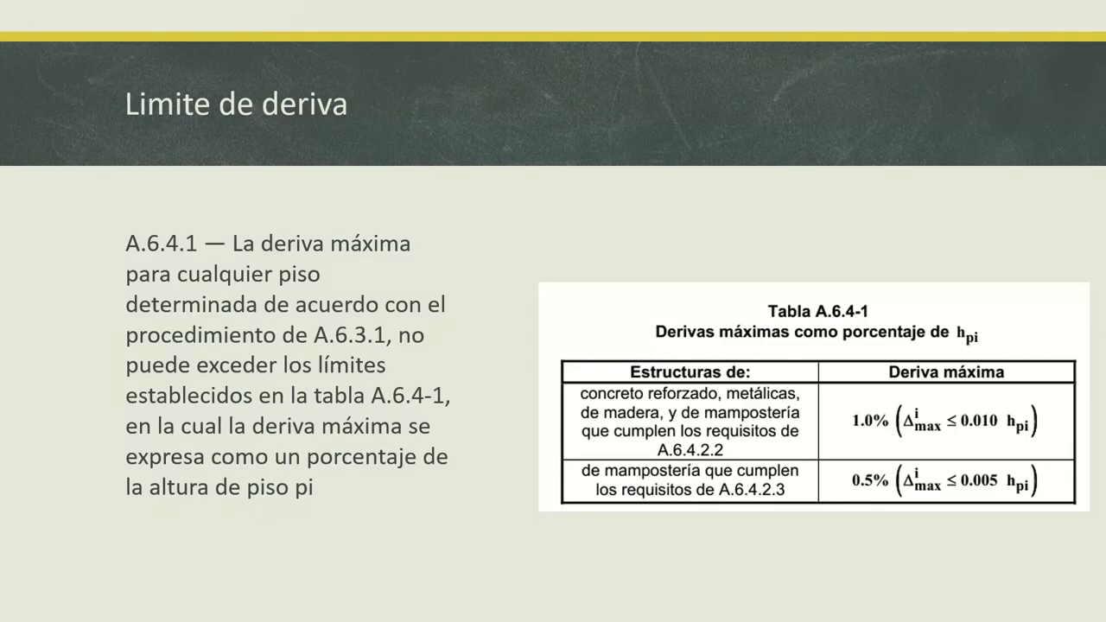
pyautogui.press('Right')
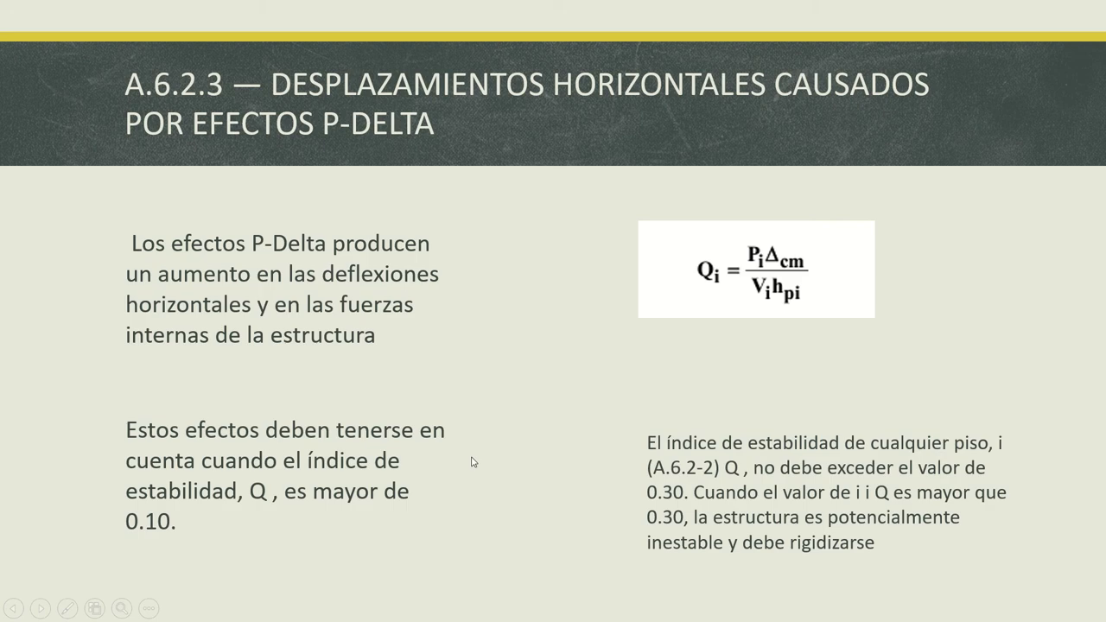
# - Switch to ETABS, open the selection of tables for display and deselect all Structure Output tables
pyautogui.hotkey('alt', 'Tab')
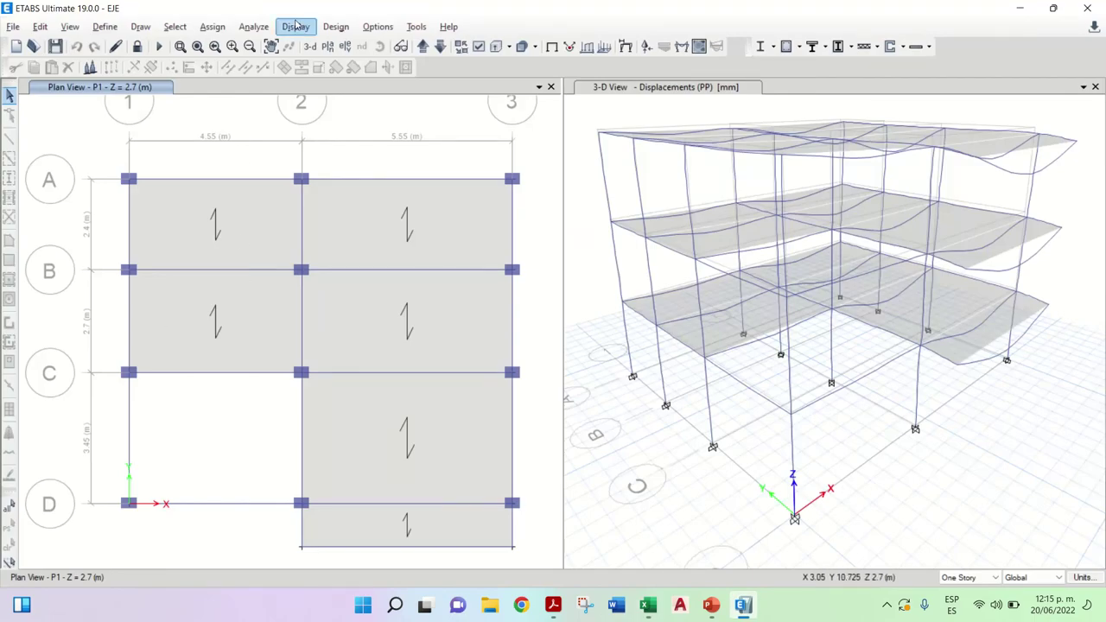
pyautogui.click(333, 35)
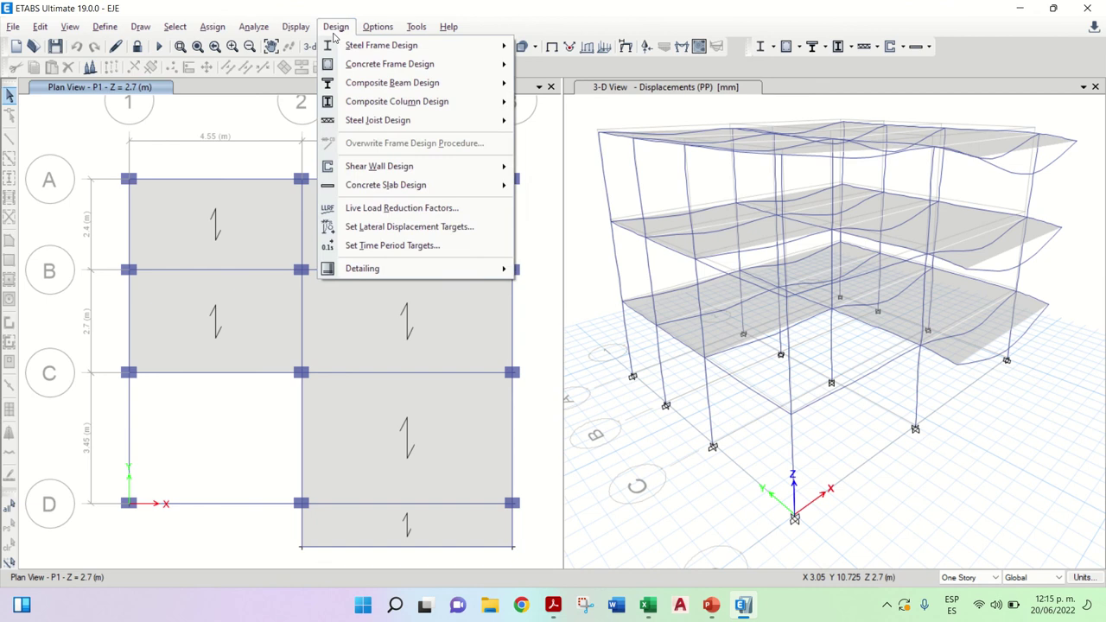
pyautogui.moveTo(307, 35)
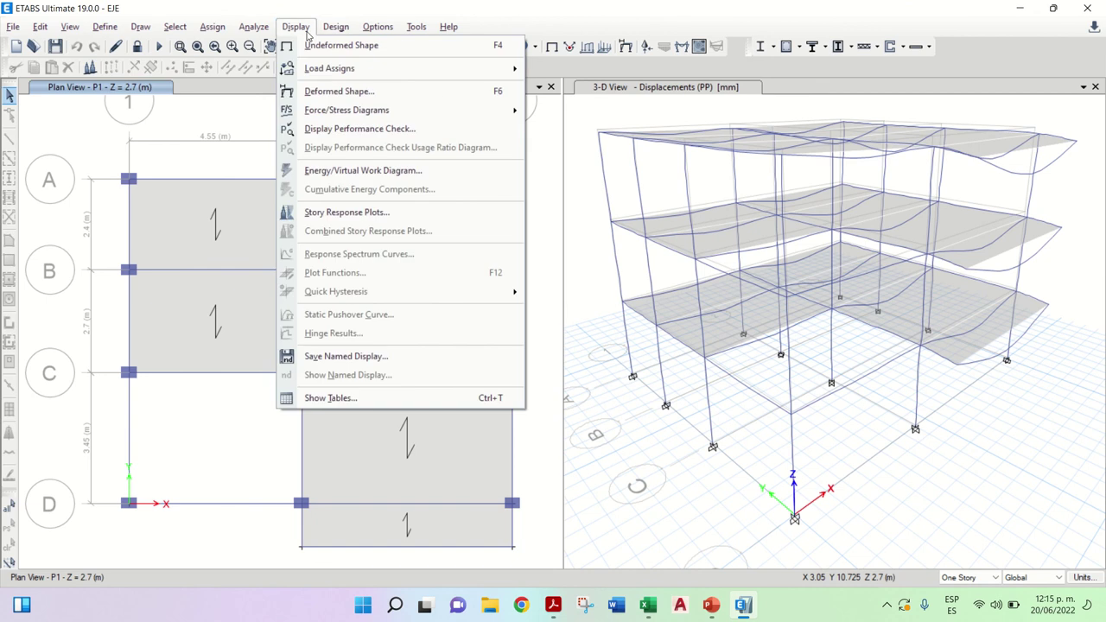
pyautogui.click(365, 400)
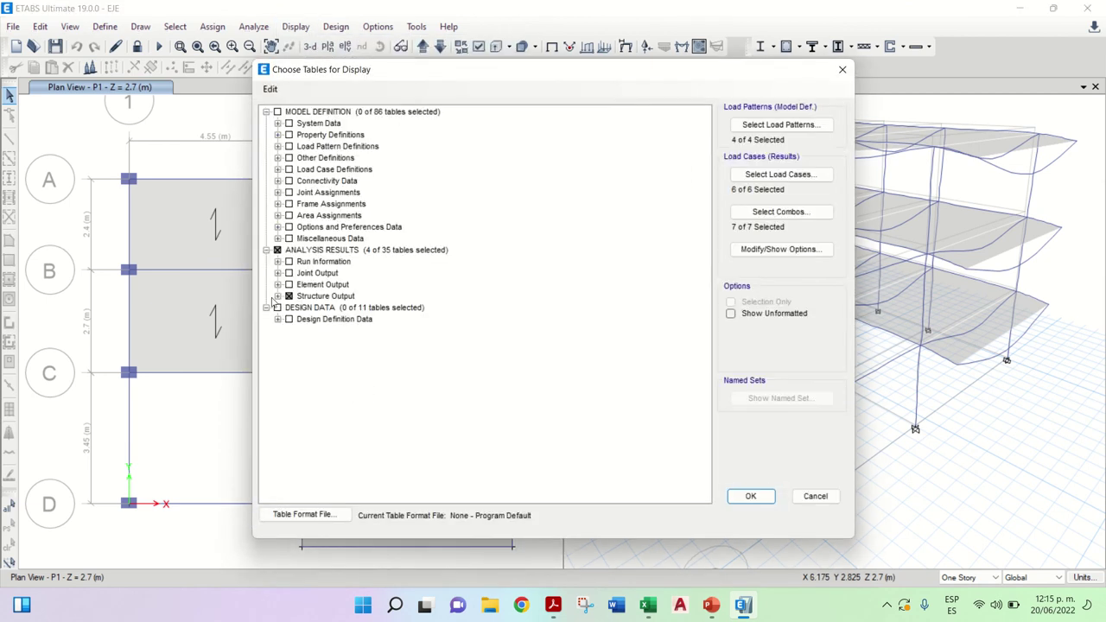
pyautogui.click(267, 251)
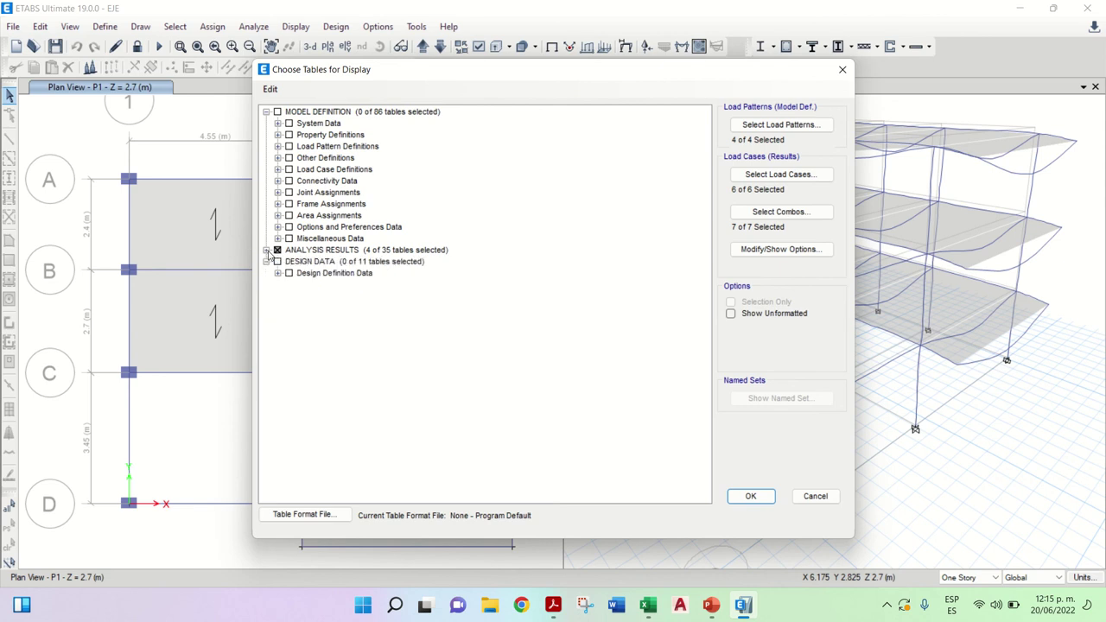
pyautogui.click(267, 250)
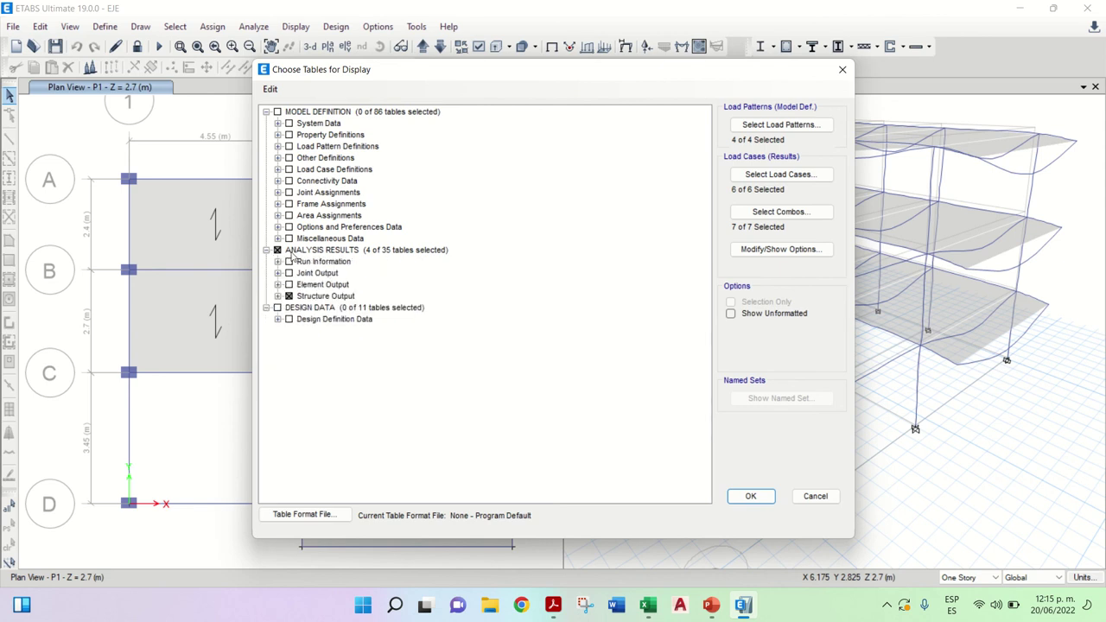
pyautogui.click(278, 296)
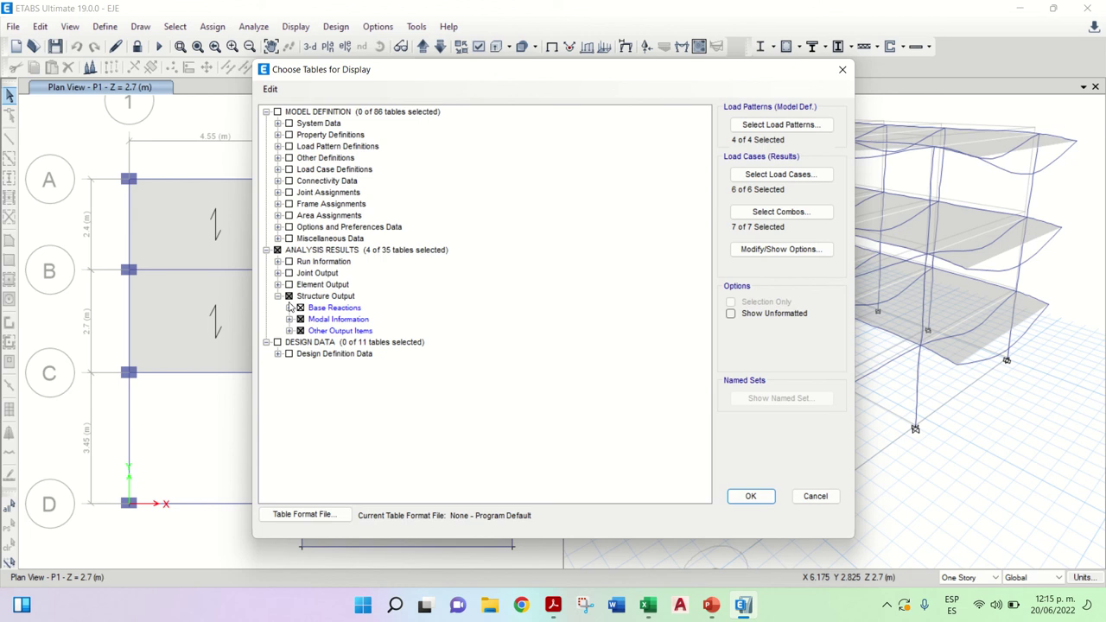
pyautogui.click(298, 296)
pyautogui.click(289, 297)
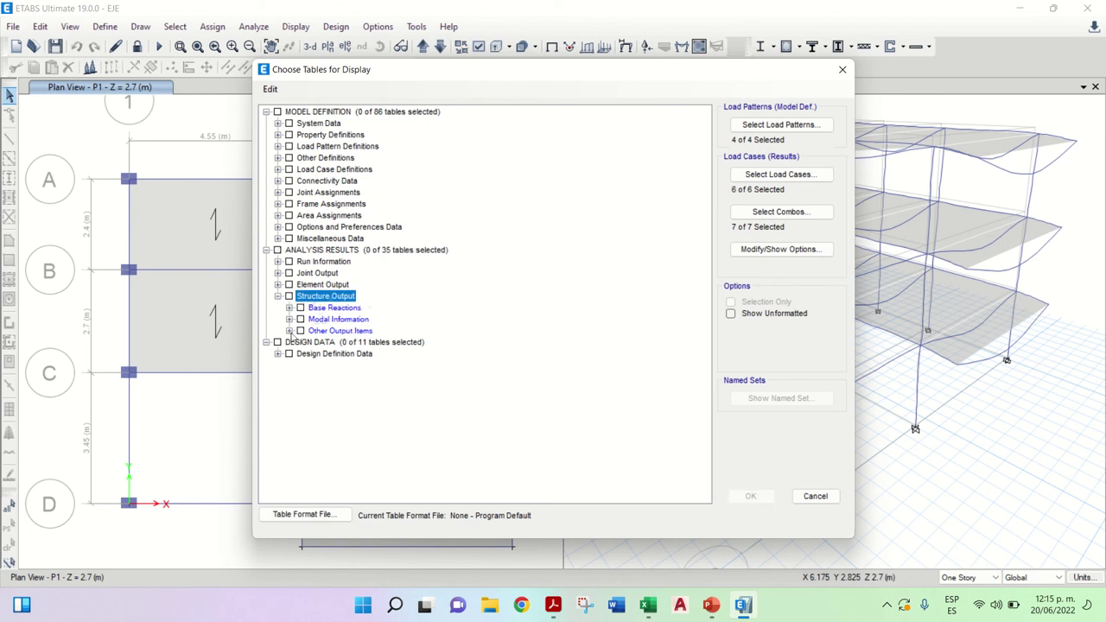
# - Select the Story Forces table under Other Output Items and display it
pyautogui.click(289, 331)
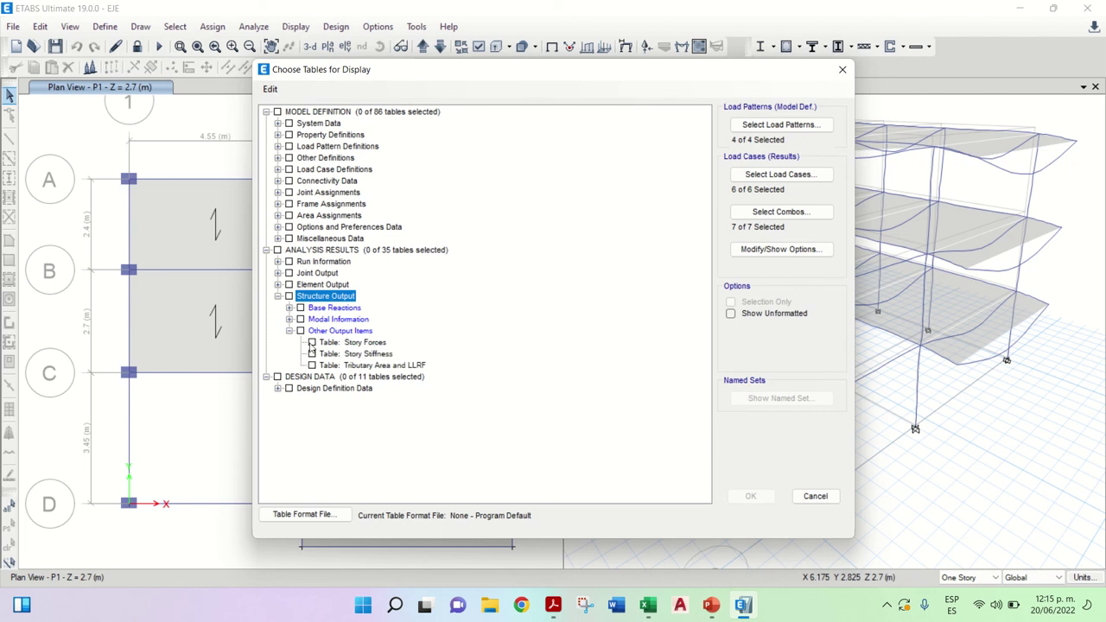
pyautogui.click(312, 342)
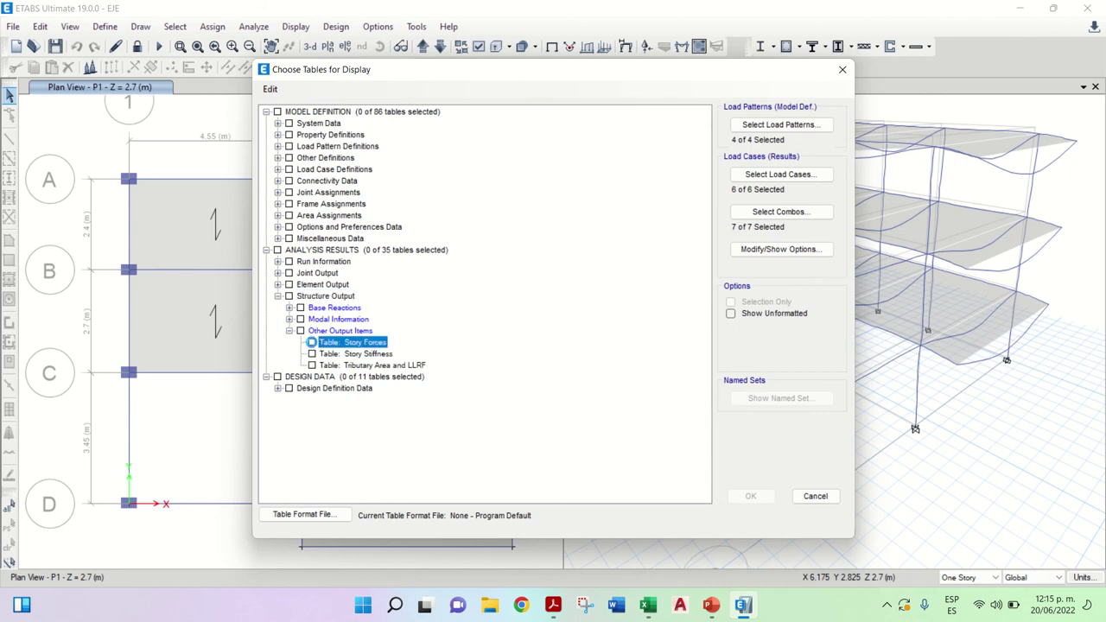
pyautogui.click(740, 499)
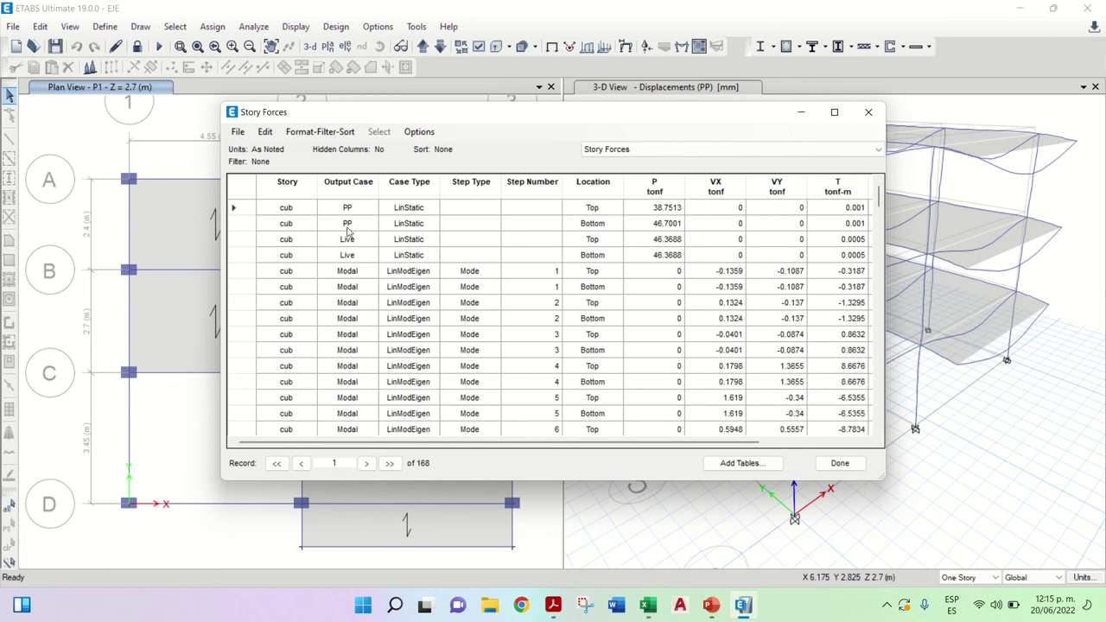
# - Filter the Story Forces table by output case SD
pyautogui.click(343, 197)
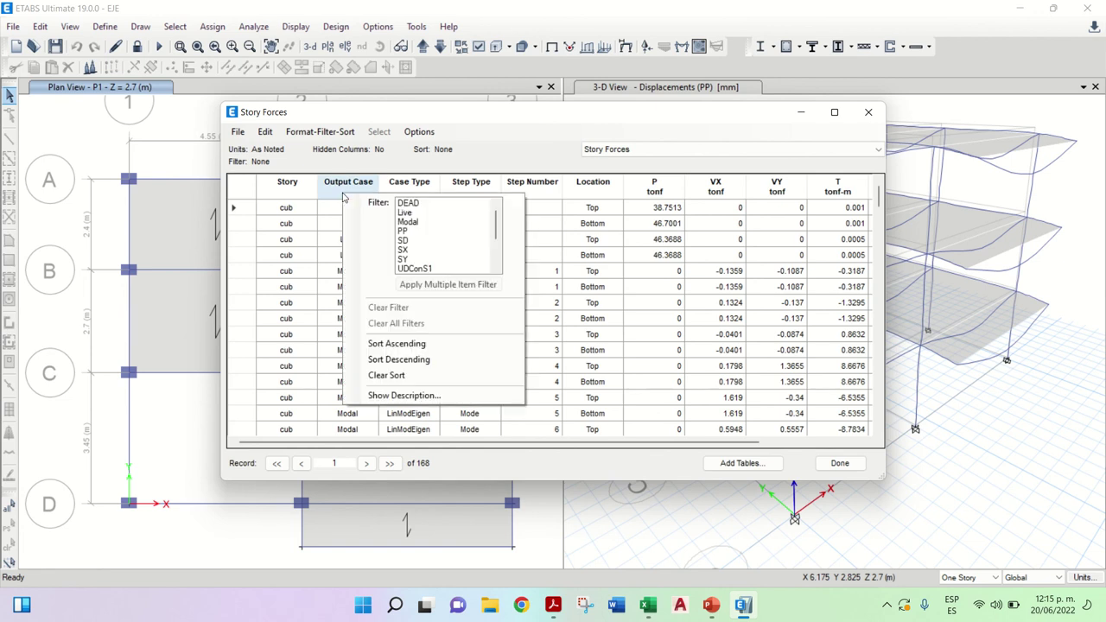
pyautogui.click(404, 240)
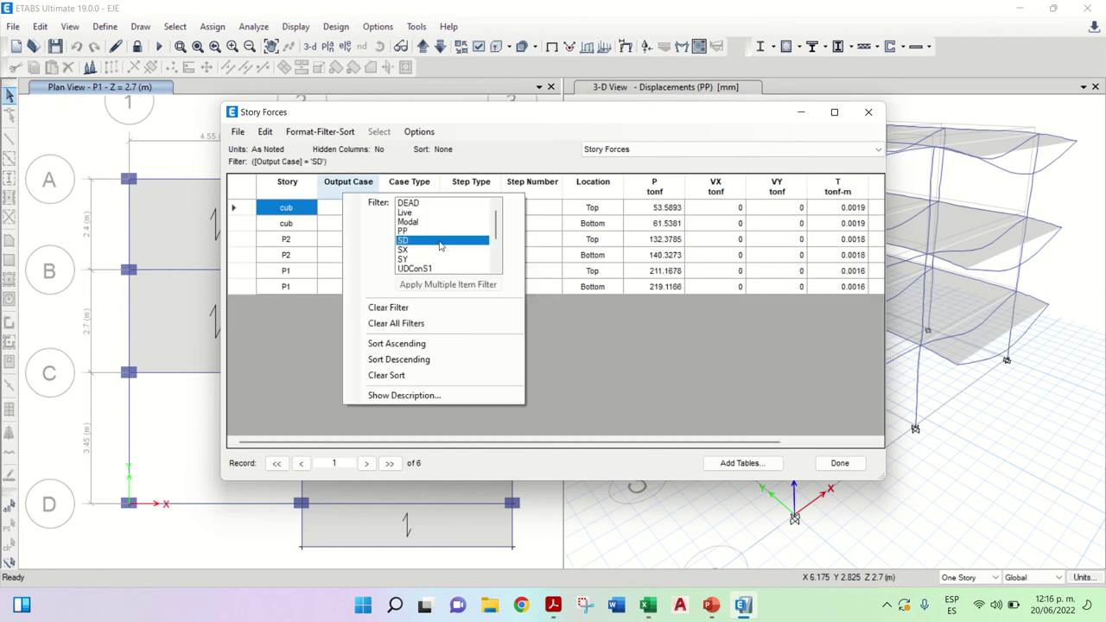
pyautogui.click(593, 183)
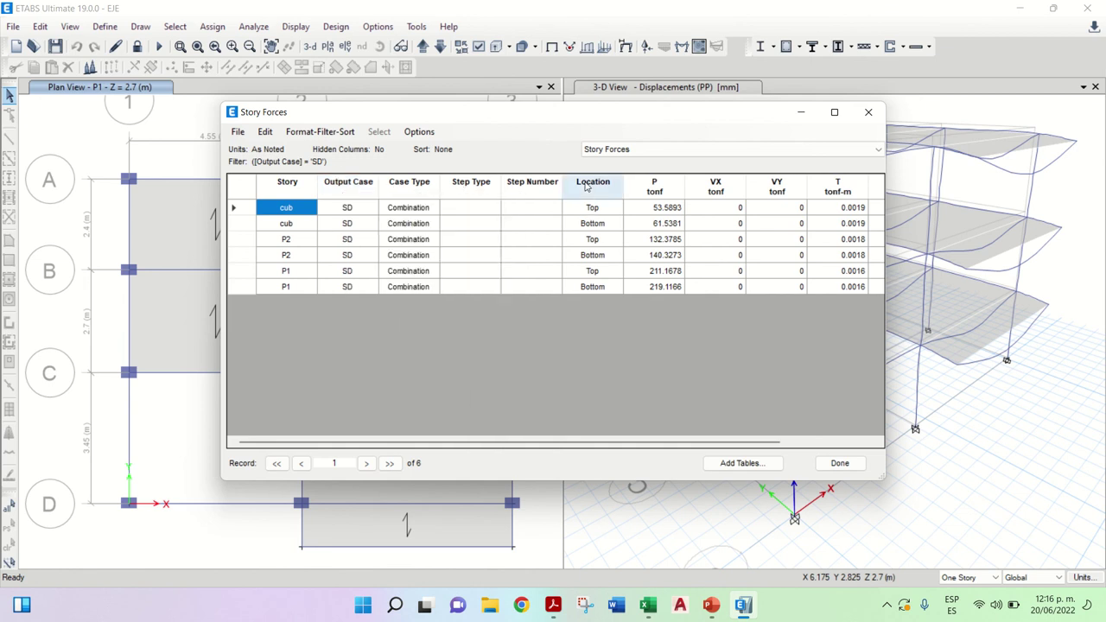
# - Filter the Story Forces table to the Bottom location
pyautogui.click(593, 184)
pyautogui.click(652, 193)
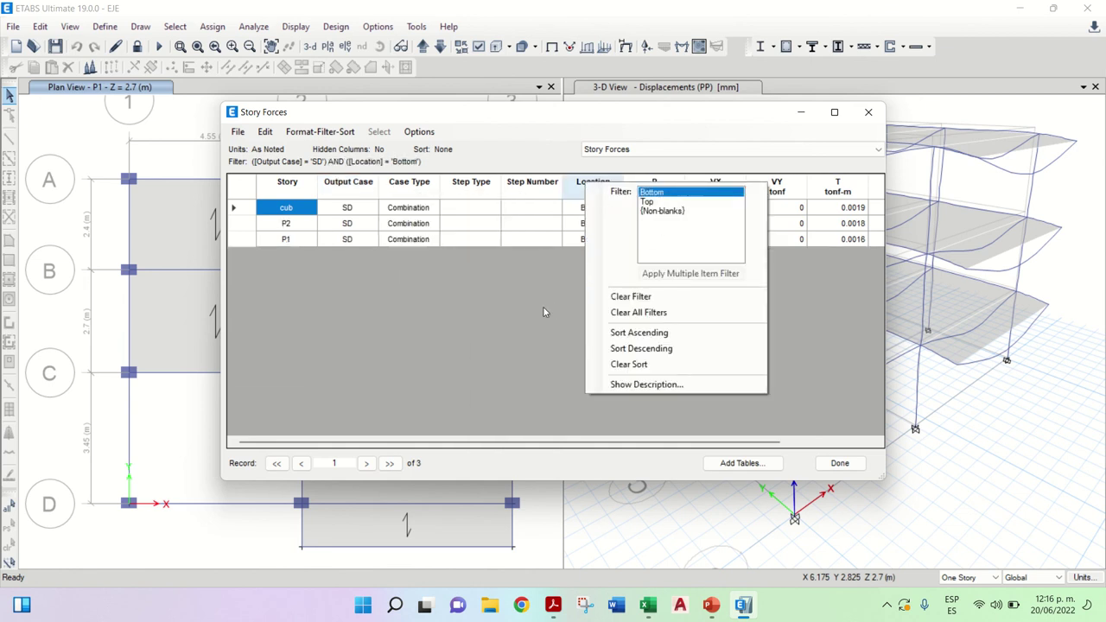
pyautogui.click(597, 285)
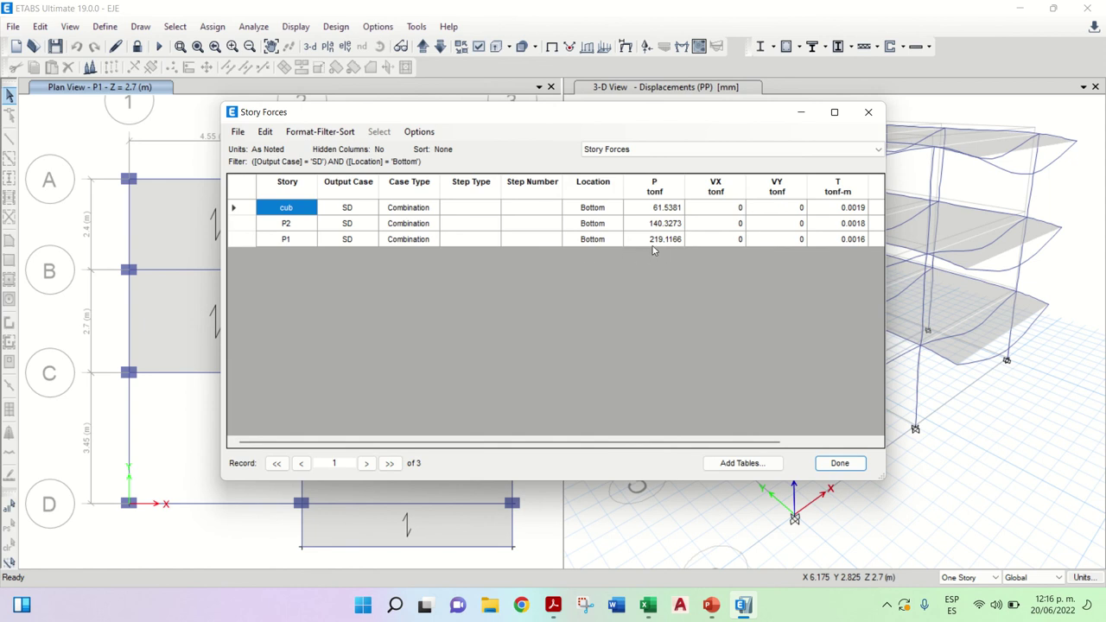
# - Switch to the P-Delta workbook in Excel and enter 219.11 as the Pi load of Piso 1
pyautogui.hotkey('alt', 'Tab')
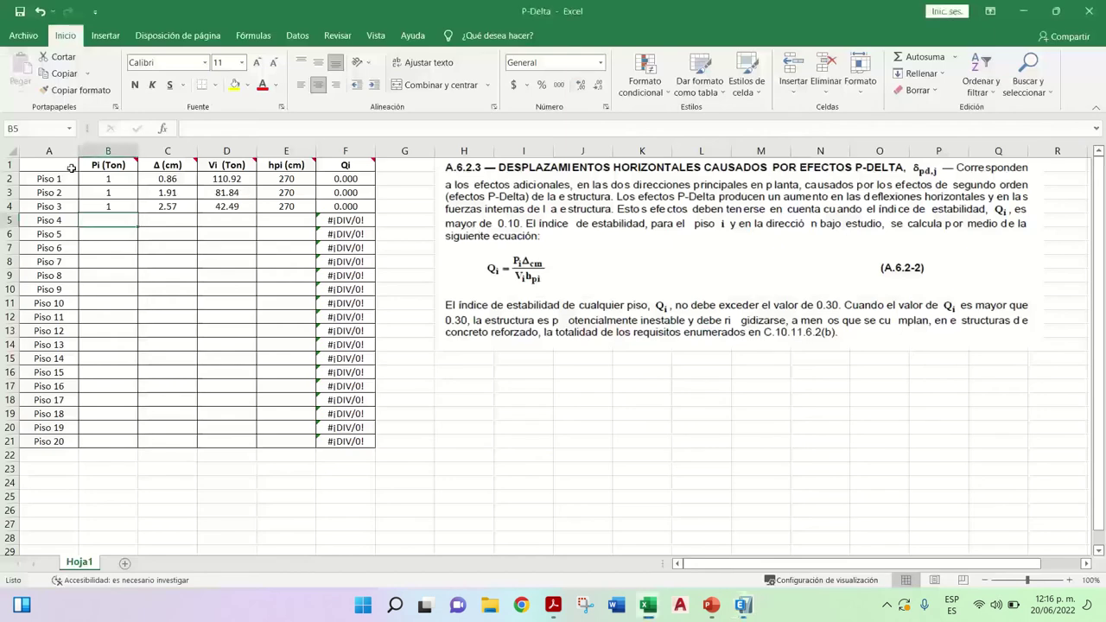
pyautogui.click(102, 180)
pyautogui.write('219')
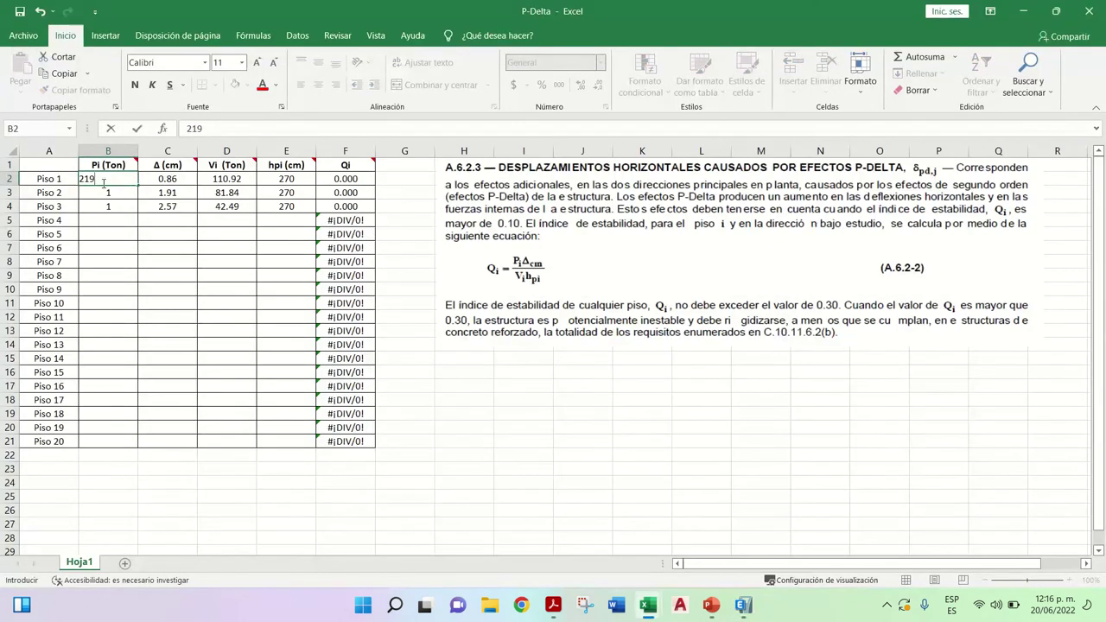
pyautogui.write('.1')
pyautogui.press('Return')
# - Look up story P2's axial load P in ETABS and enter 140.32 as Pi for Piso 2 in the P-Delta workbook
pyautogui.hotkey('alt', 'Tab')
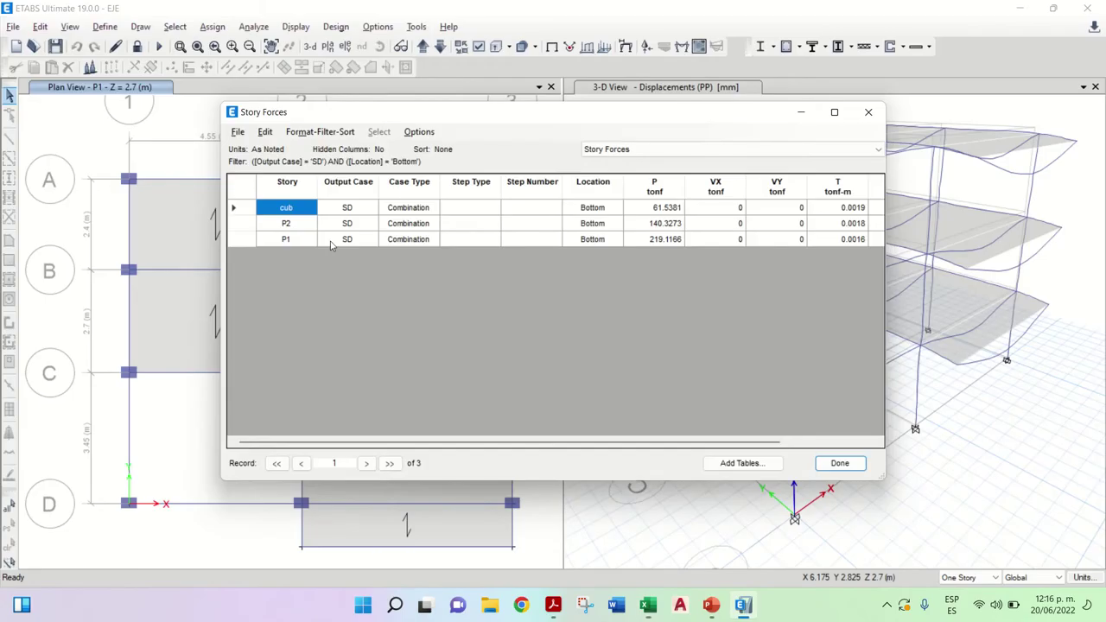
pyautogui.hotkey('alt', 'Tab')
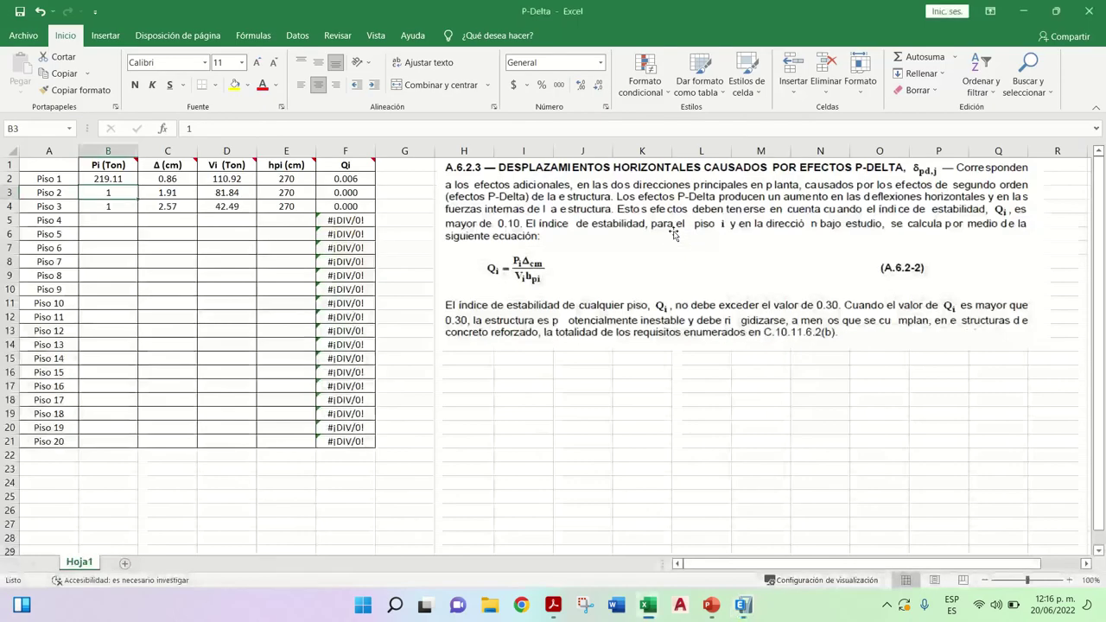
pyautogui.write('140.32')
pyautogui.press('Return')
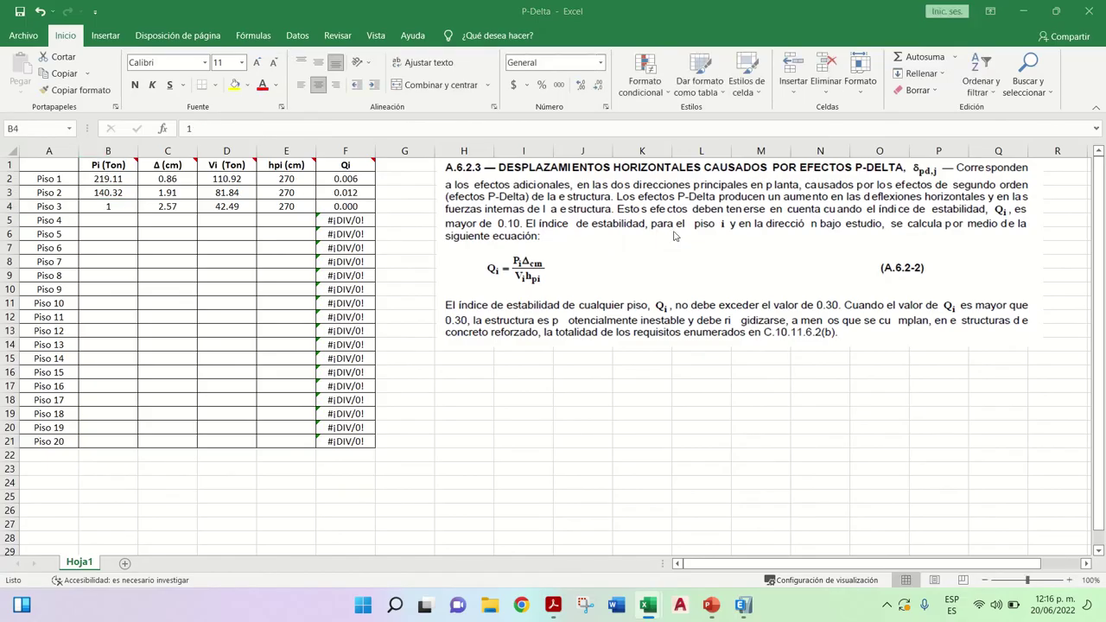
# - Look up story cub's axial load P in ETABS and enter 61.54 as Pi for Piso 3 in the P-Delta workbook
pyautogui.hotkey('alt', 'Tab')
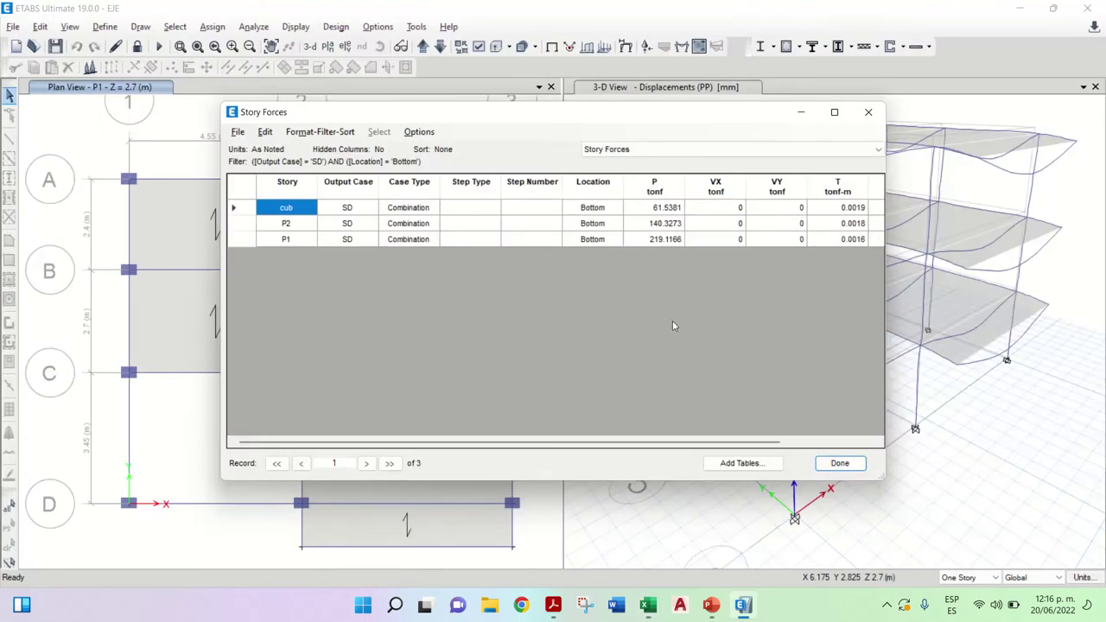
pyautogui.hotkey('alt', 'Tab')
pyautogui.write('61.5')
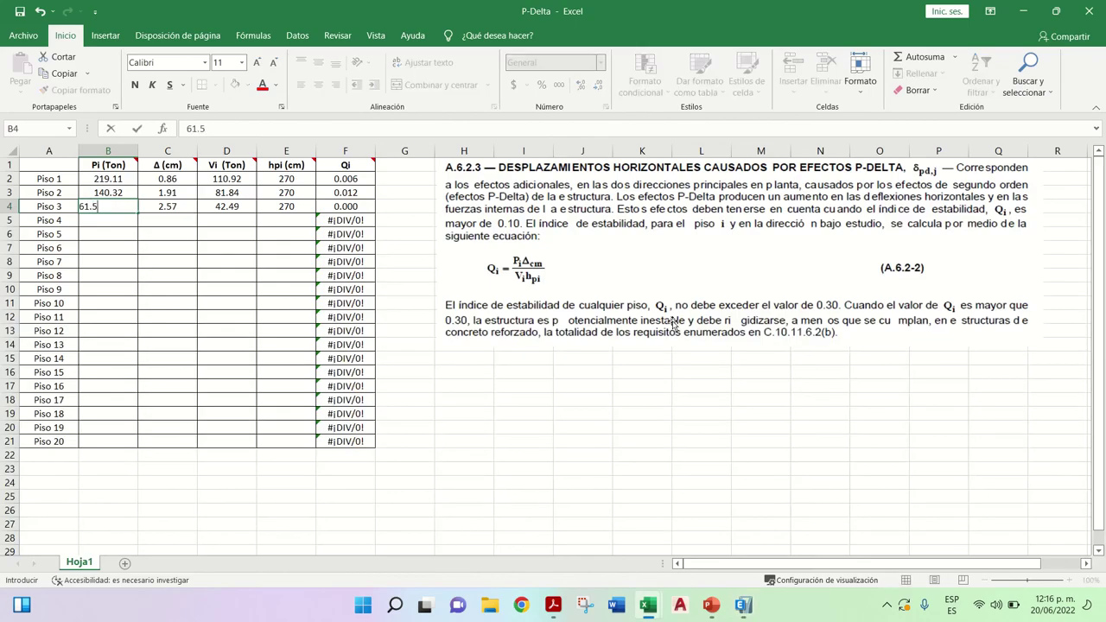
pyautogui.write('4')
pyautogui.press('Return')
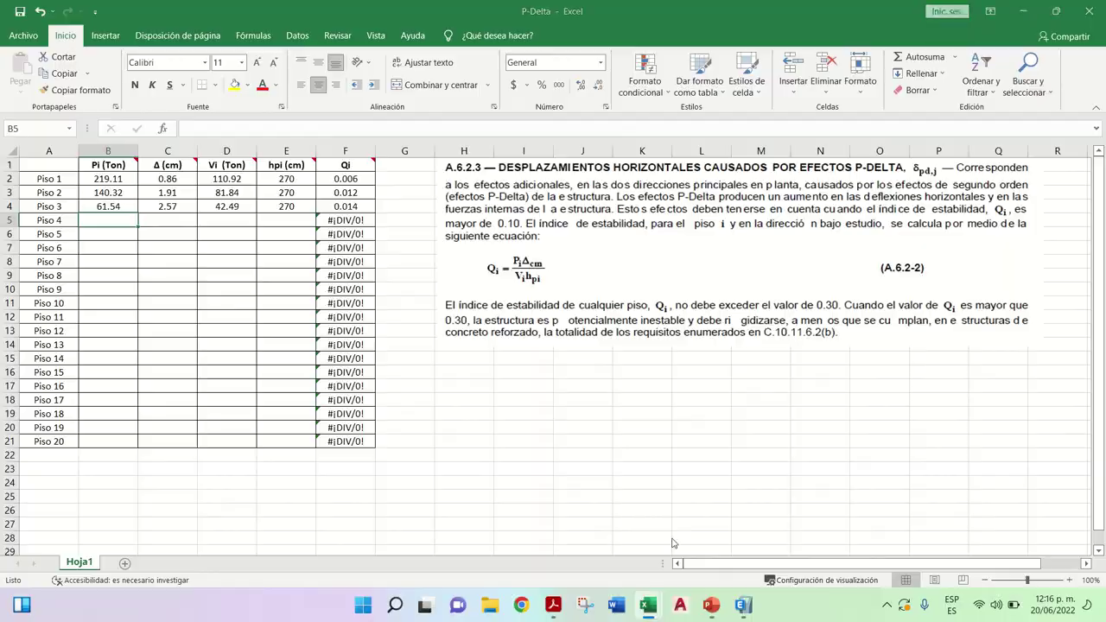
pyautogui.hotkey('alt', 'Tab')
pyautogui.hotkey('alt', 'Tab')
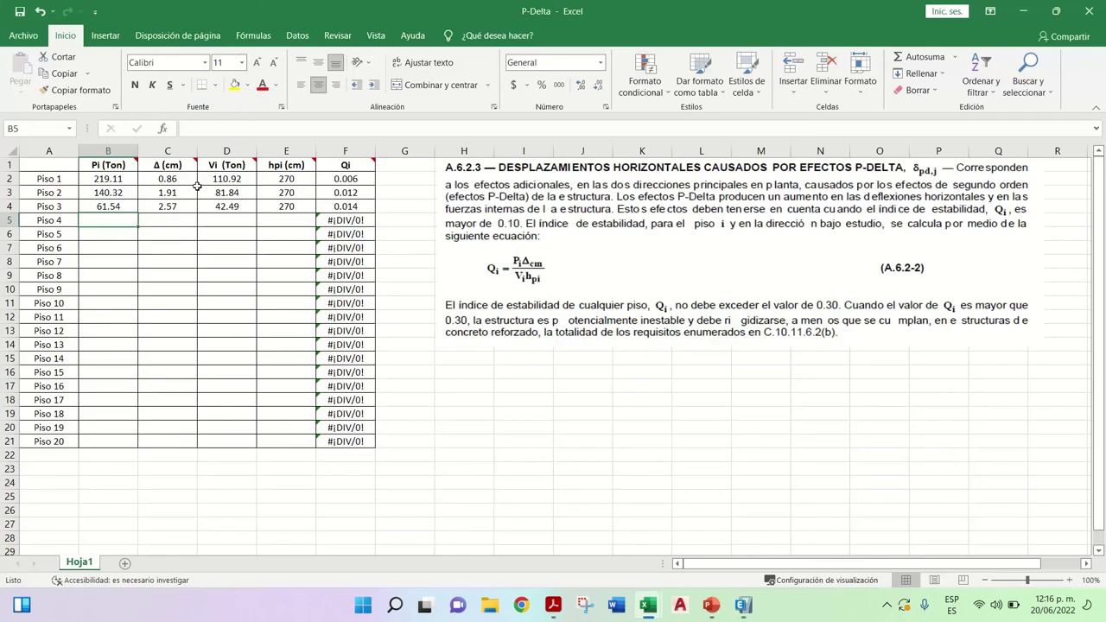
# - Switch to ETABS, close the Story Forces table and show the maximum story displacement response plot for case SX
pyautogui.hotkey('alt', 'Tab')
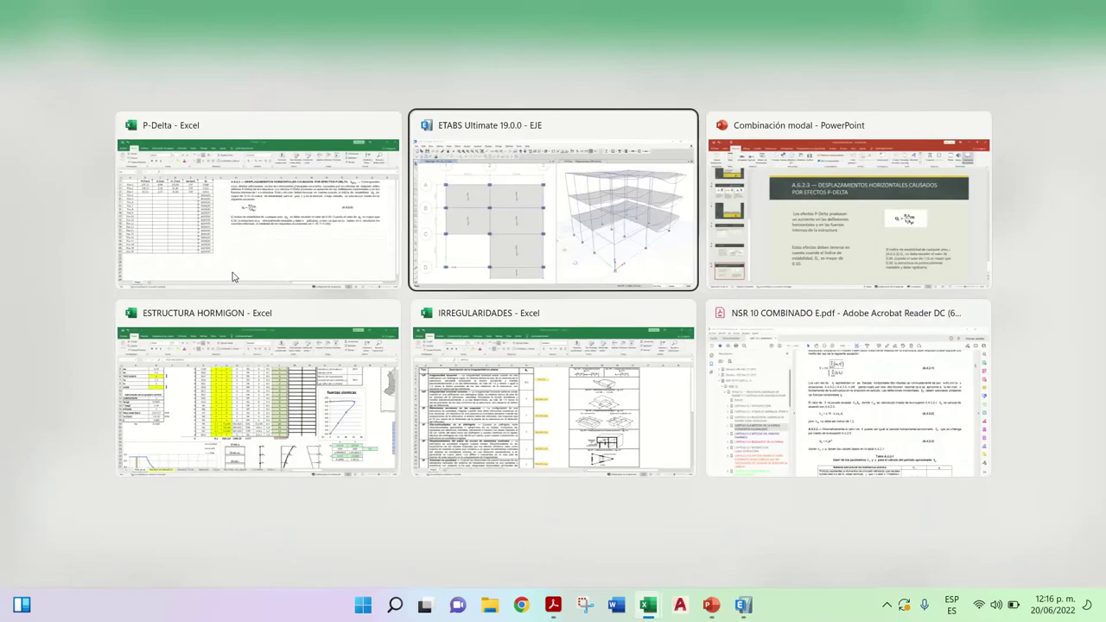
pyautogui.click(869, 112)
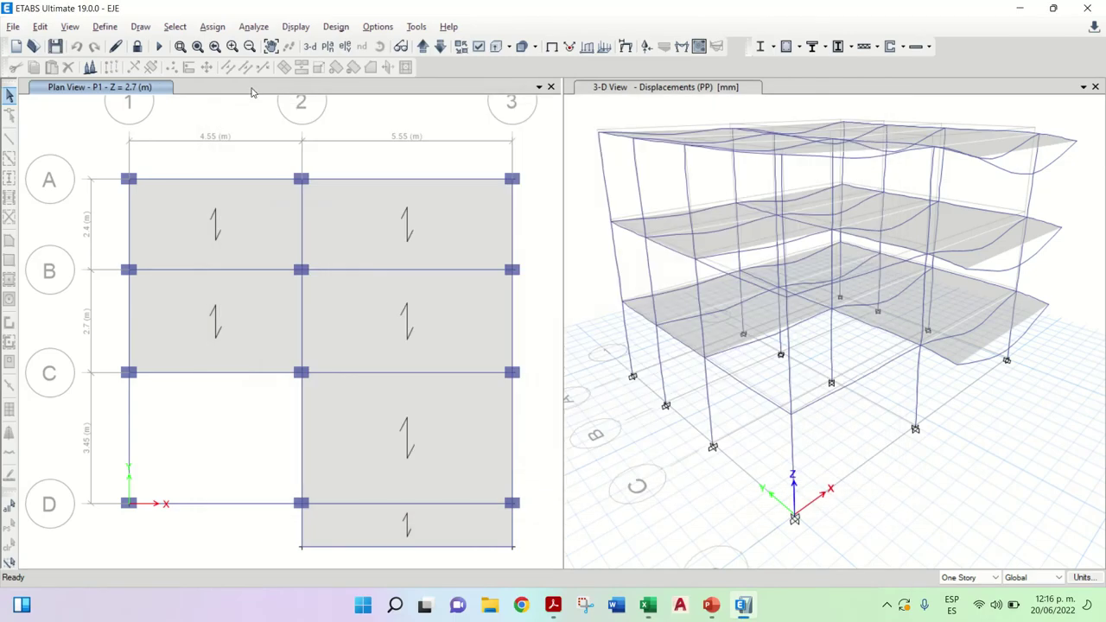
pyautogui.click(294, 28)
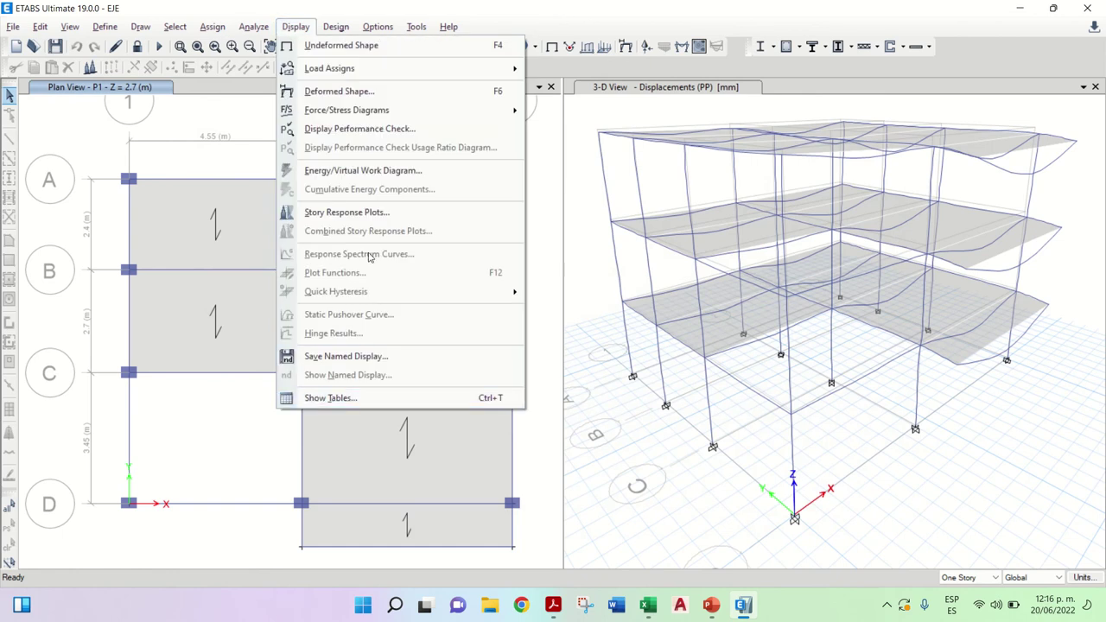
pyautogui.click(375, 214)
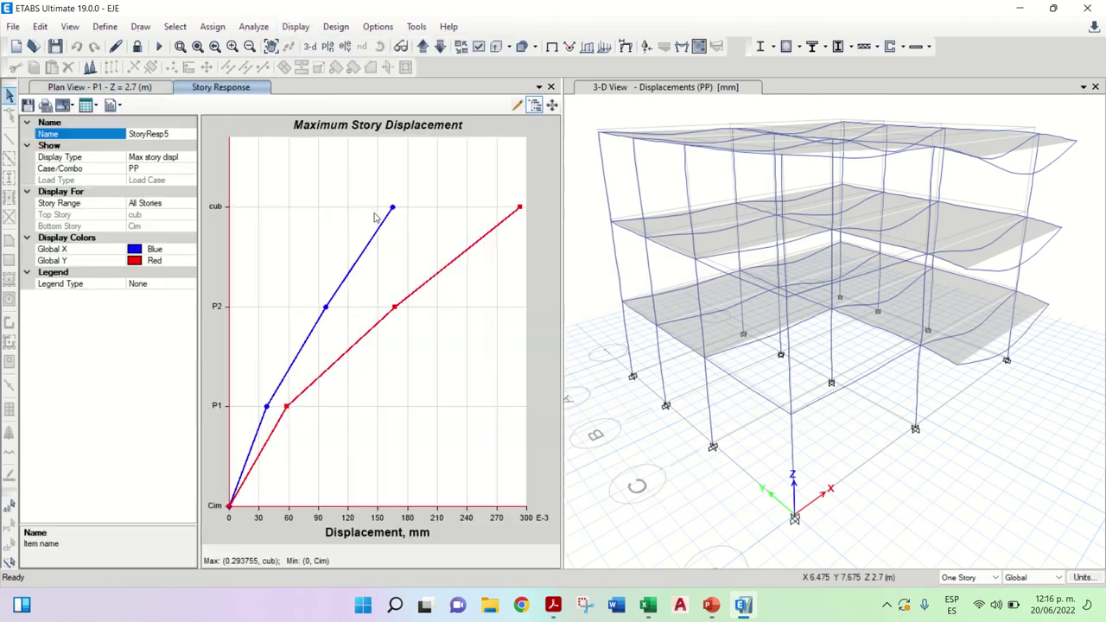
pyautogui.click(191, 170)
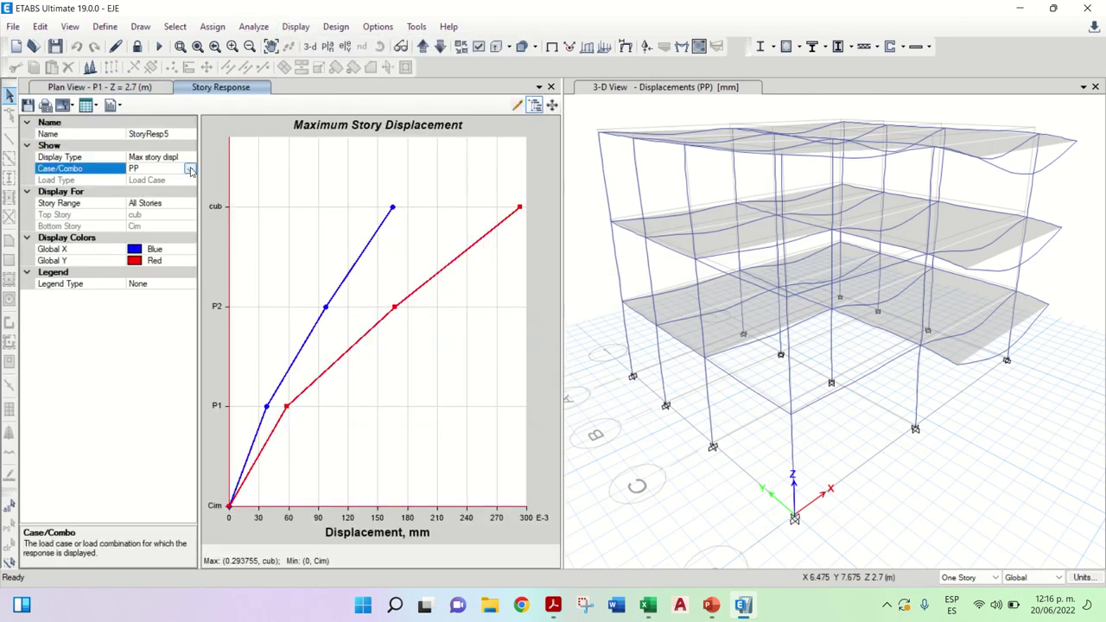
pyautogui.click(190, 170)
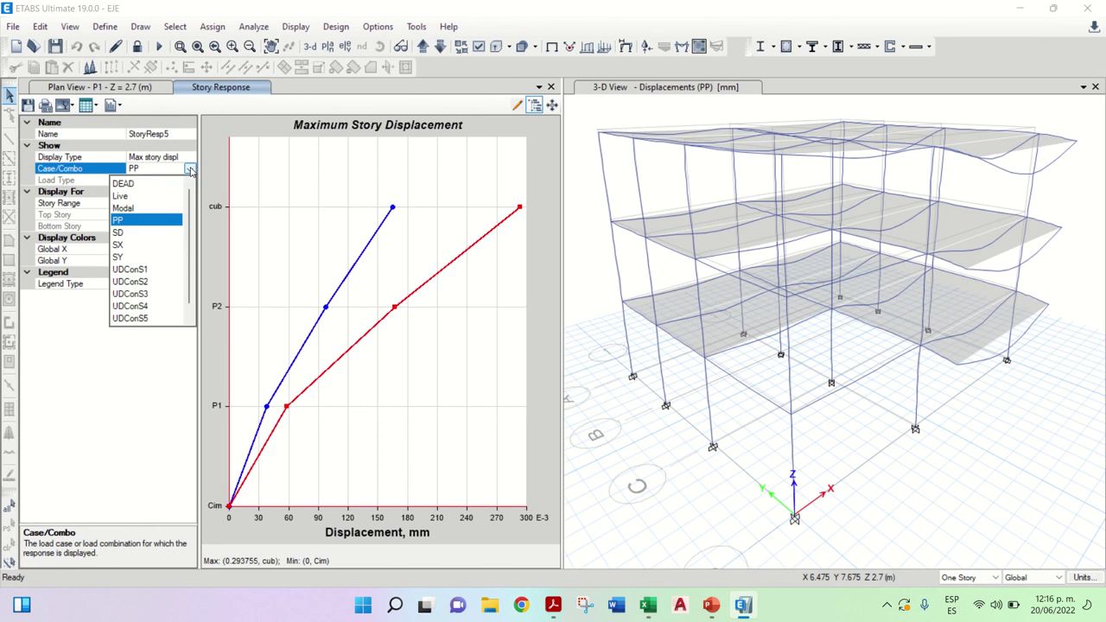
pyautogui.click(134, 242)
# - Compare the X displacements of P1, P2 and cub in the ETABS plot with the Δ column of the P-Delta workbook
pyautogui.click(184, 159)
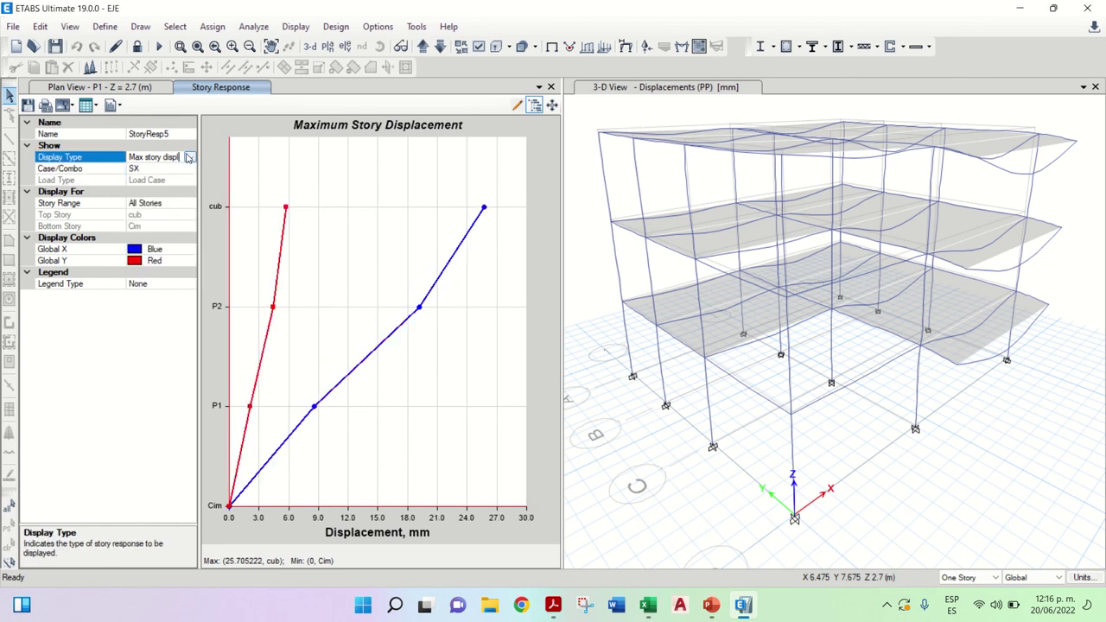
pyautogui.click(189, 157)
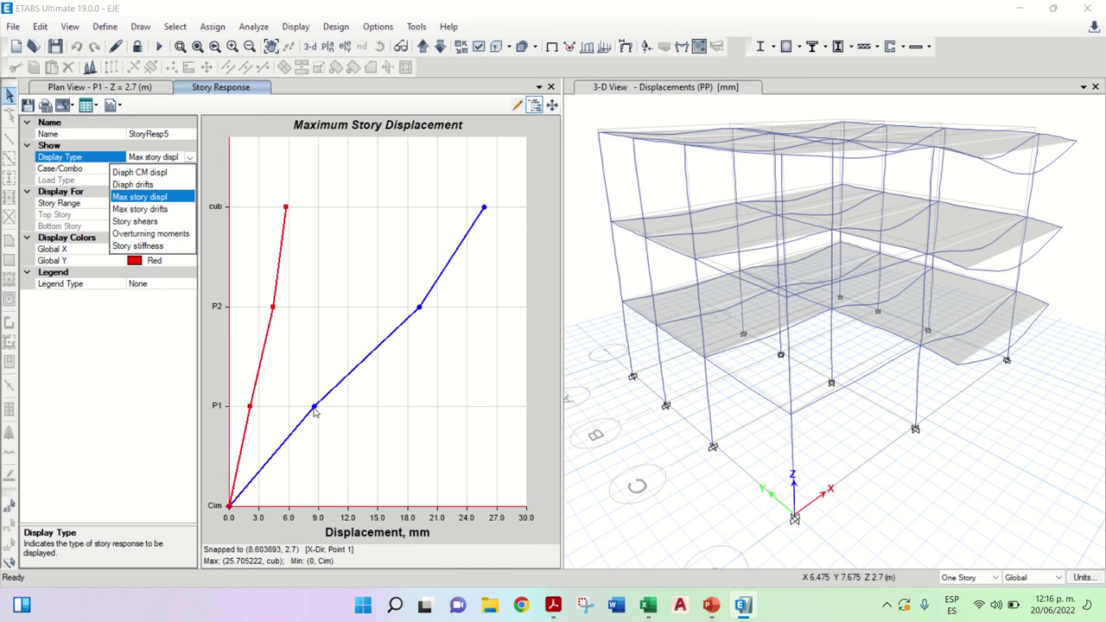
pyautogui.hotkey('alt', 'Tab')
pyautogui.press('Escape')
pyautogui.hotkey('alt', 'Tab')
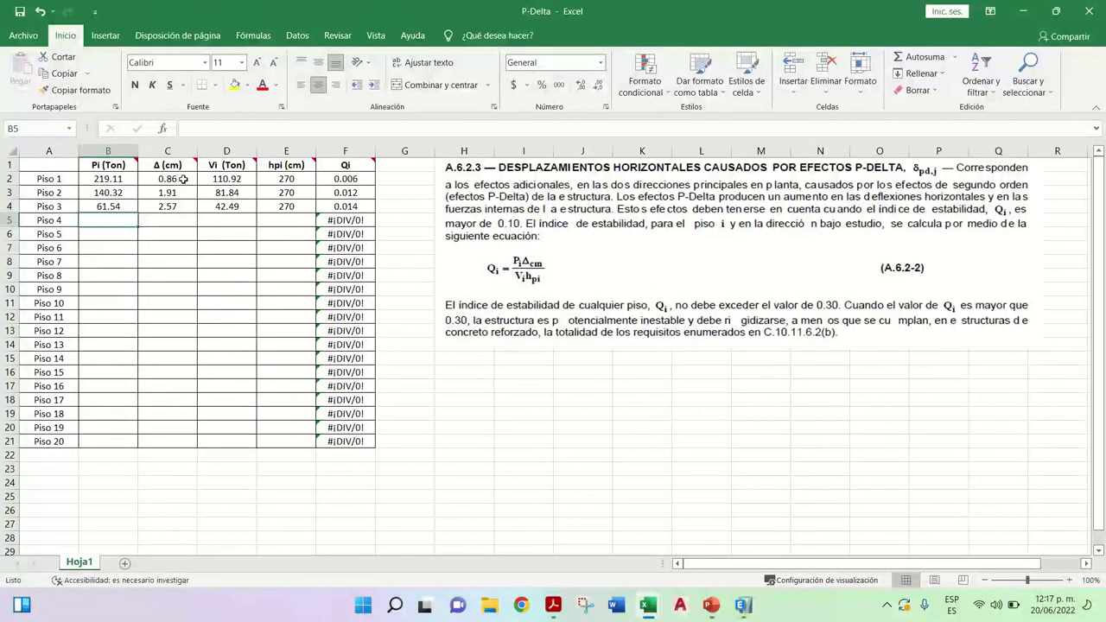
pyautogui.hotkey('alt', 'Tab')
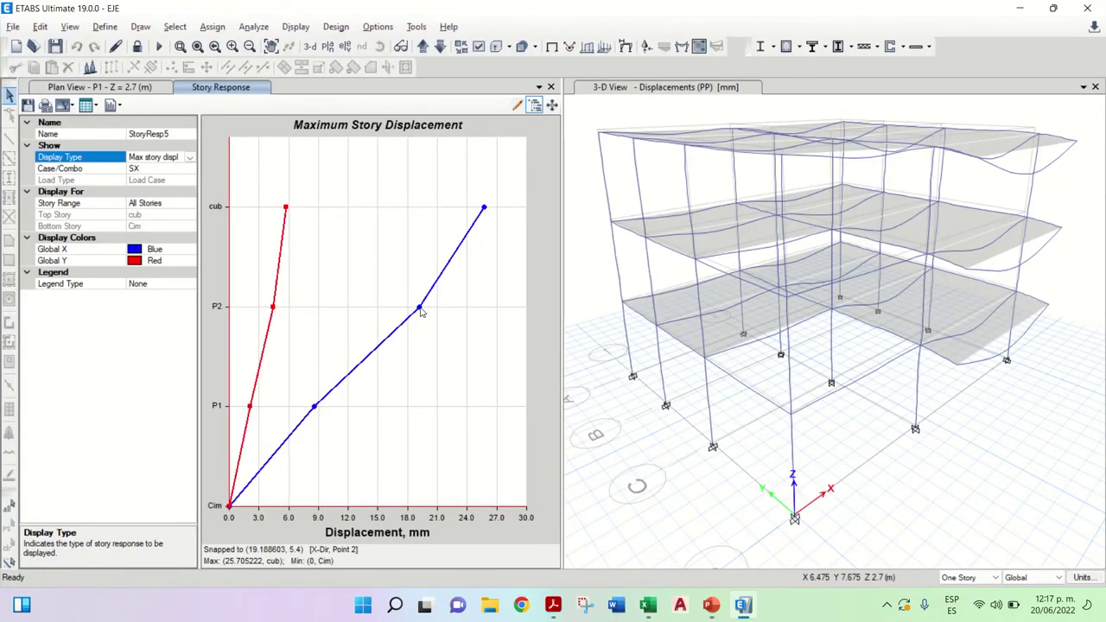
pyautogui.hotkey('alt', 'Tab')
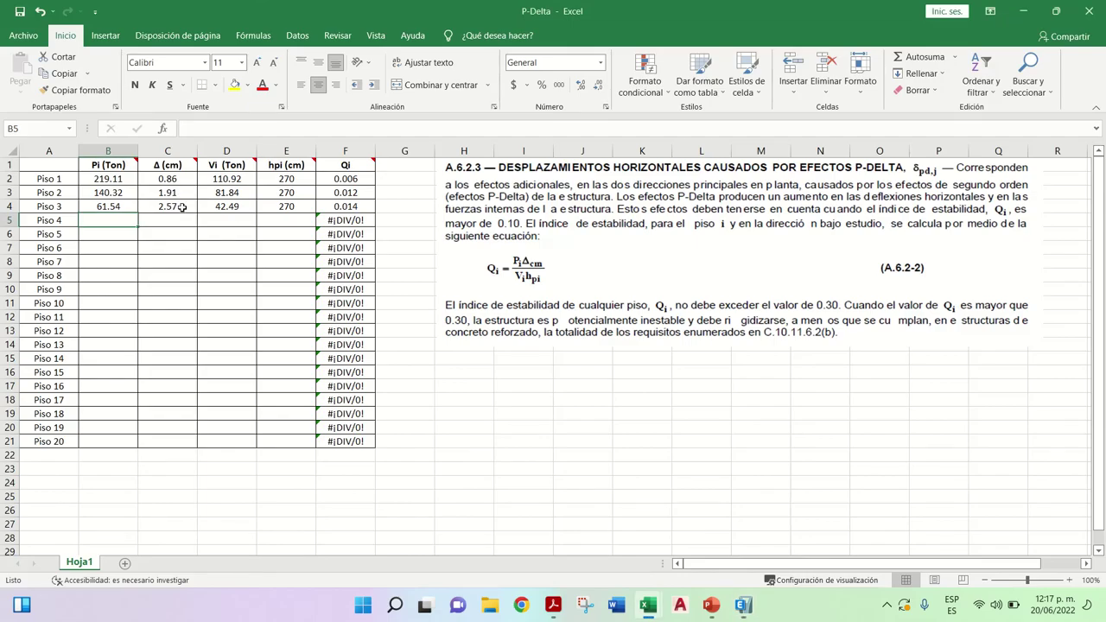
pyautogui.hotkey('alt', 'Tab')
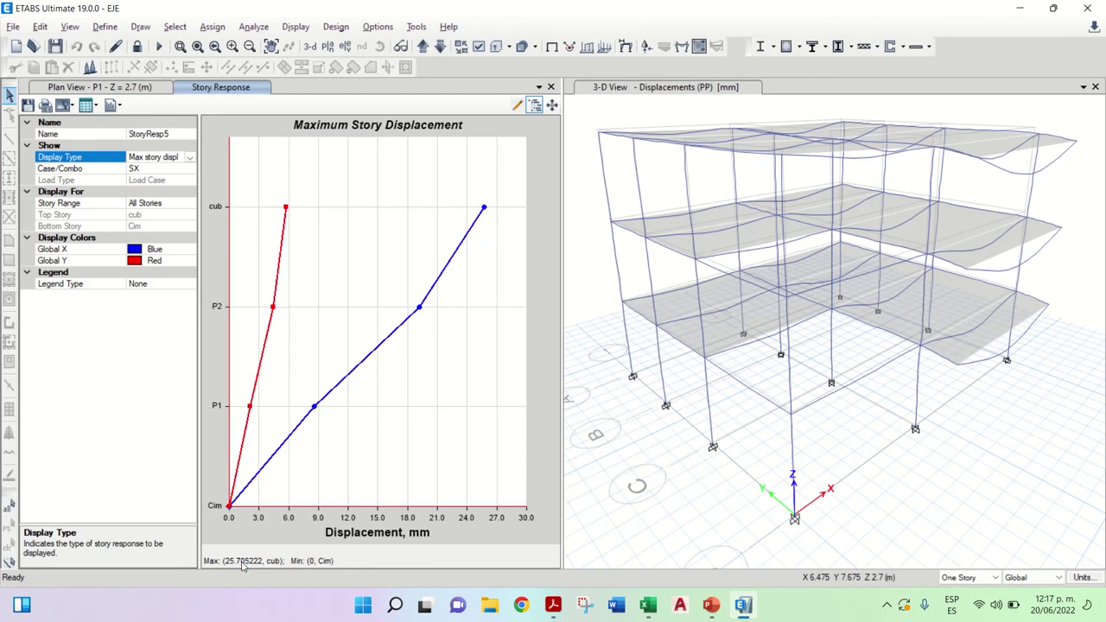
pyautogui.hotkey('alt', 'Tab')
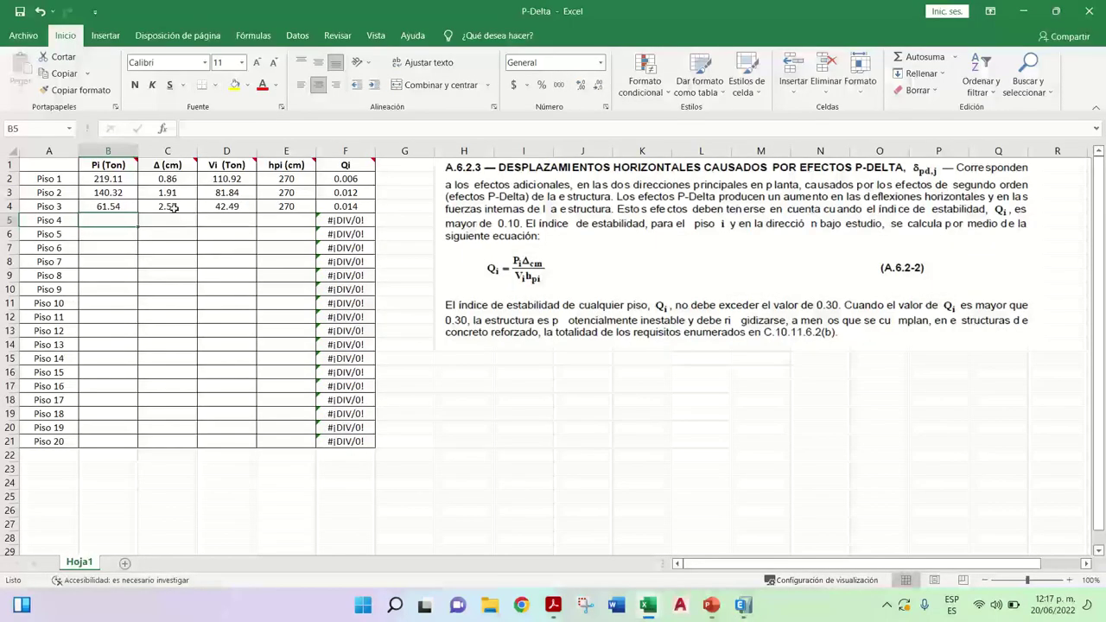
# - Select the Vi cell of Piso 1 in the workbook, then switch to ETABS and change the response plot to story shears
pyautogui.click(221, 176)
pyautogui.hotkey('alt', 'Tab')
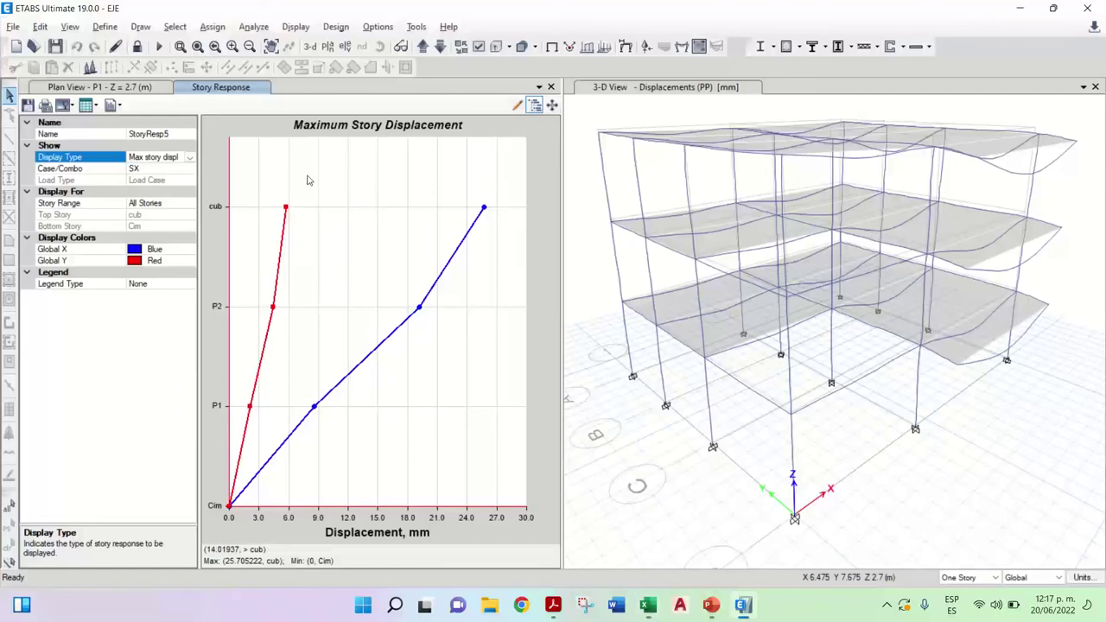
pyautogui.click(189, 157)
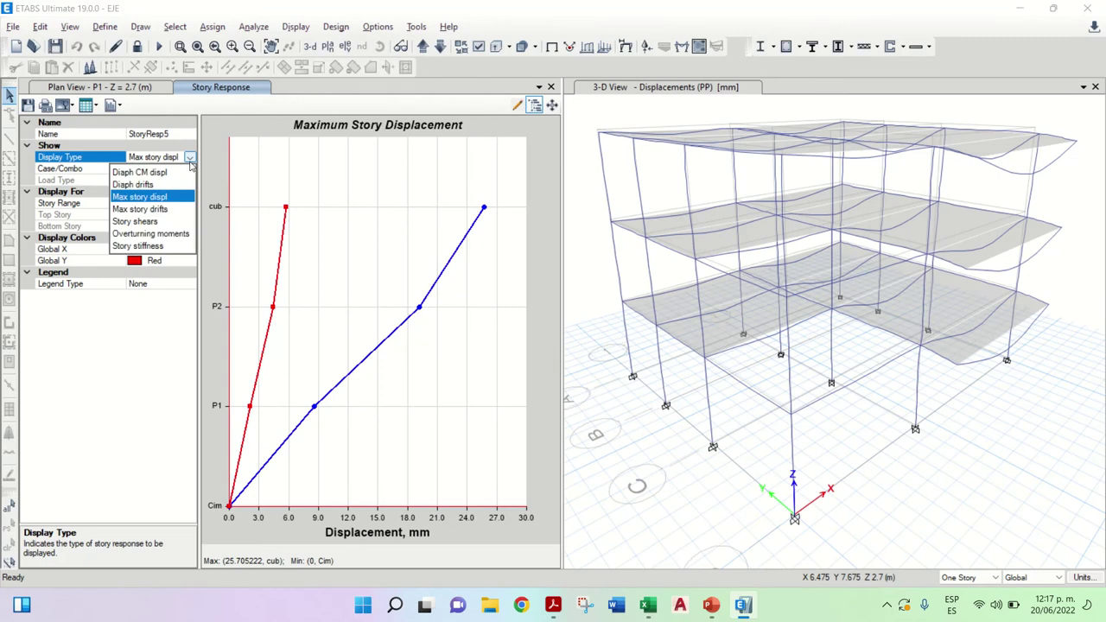
pyautogui.click(135, 222)
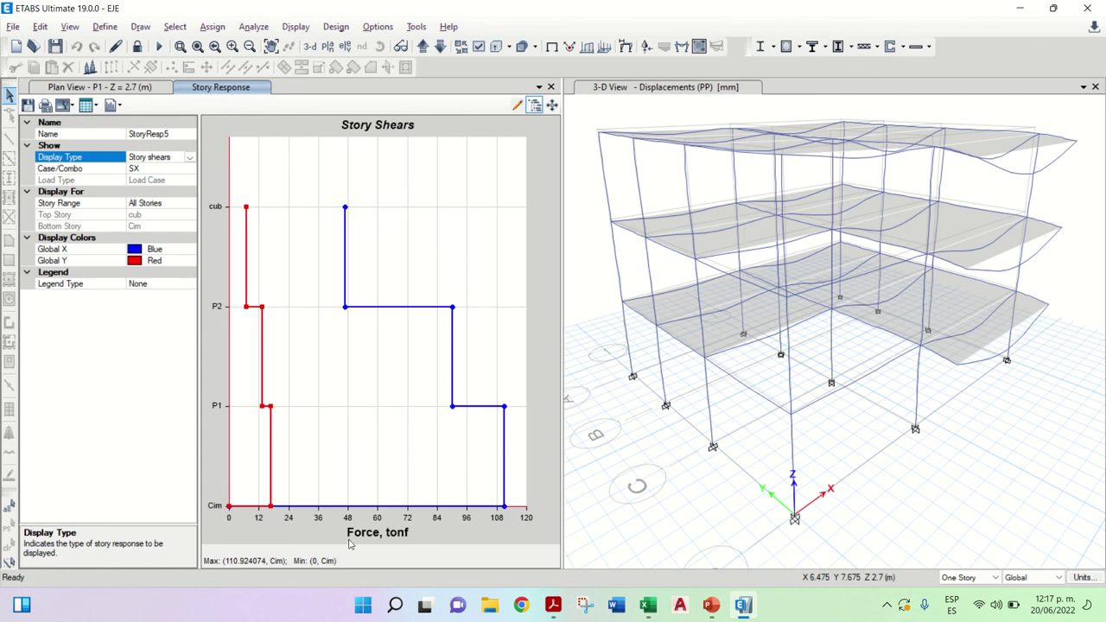
# - Check Vi of Piso 1 against the ETABS story shears plot and set Vi of Piso 2 to 90.01 in the workbook
pyautogui.hotkey('alt', 'Tab')
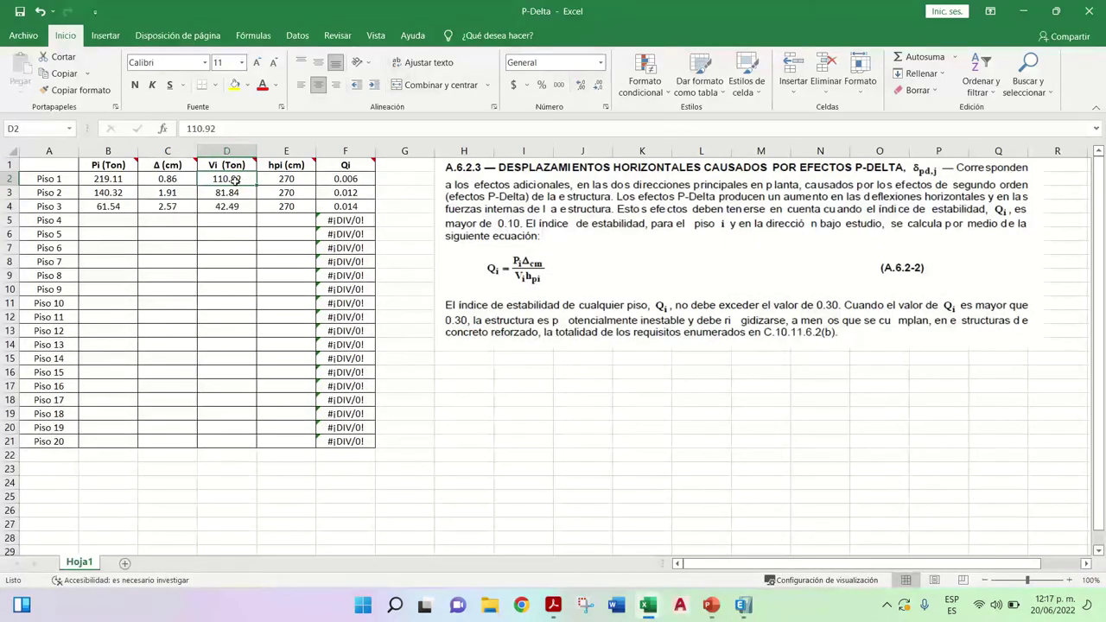
pyautogui.hotkey('alt', 'Tab')
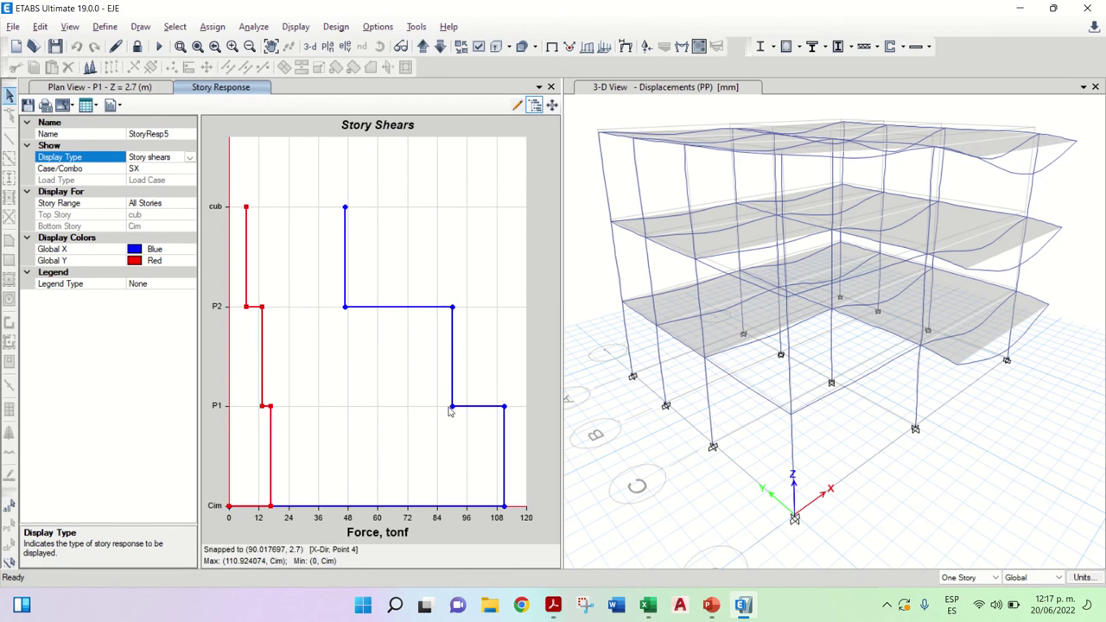
pyautogui.hotkey('alt', 'Tab')
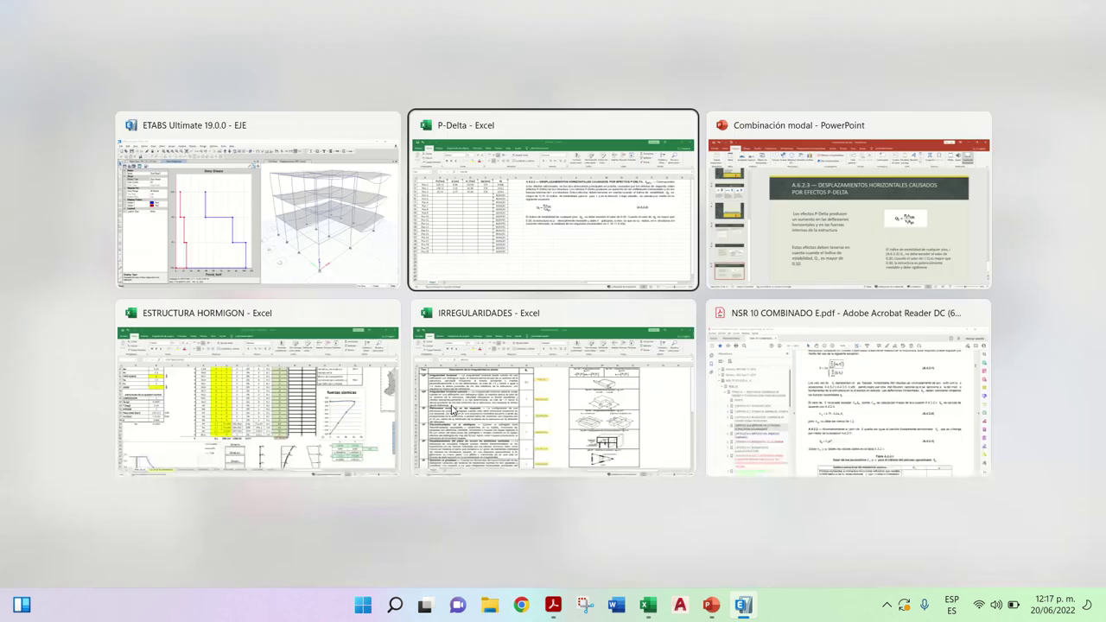
pyautogui.click(234, 192)
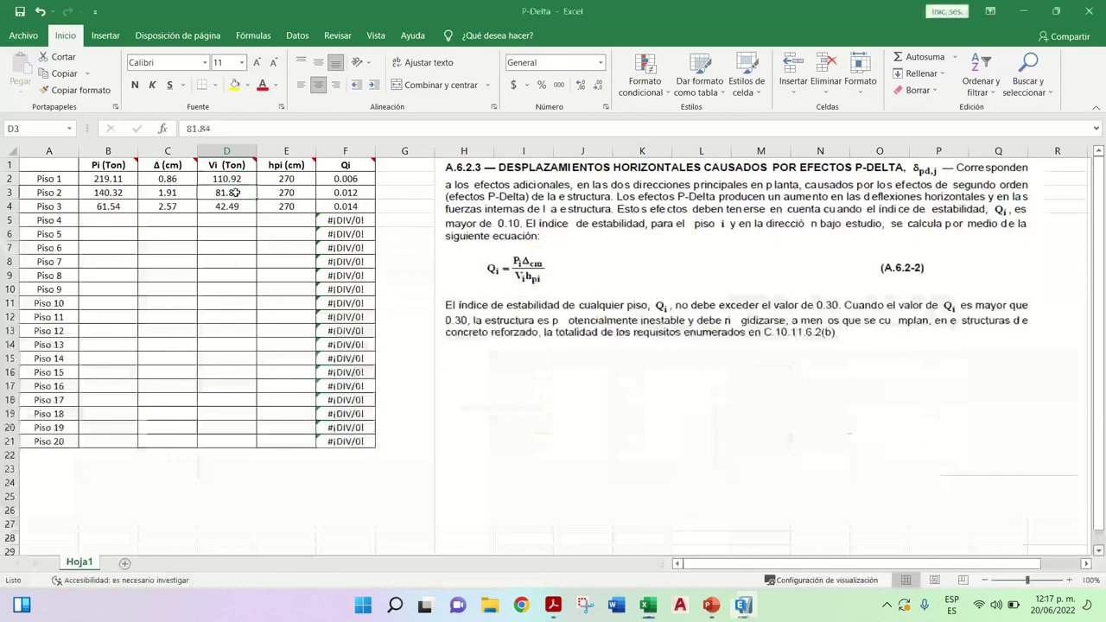
pyautogui.write('90.01')
pyautogui.press('Return')
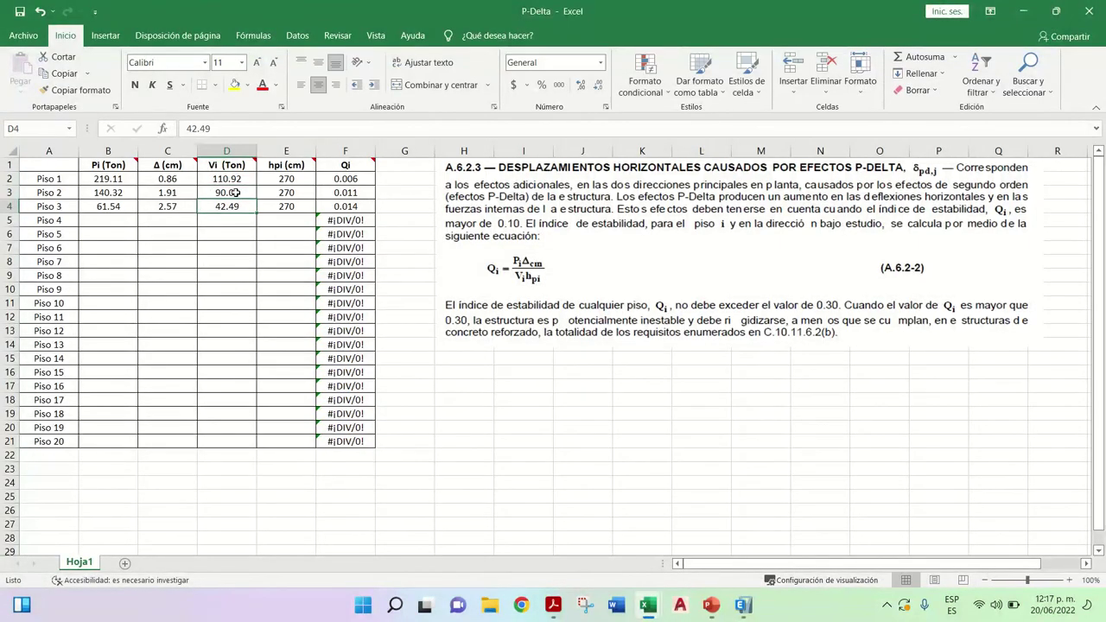
# - Read the upper story's X shear at P2 in the ETABS plot and set Vi of Piso 3 to 46.73 in the P-Delta workbook
pyautogui.hotkey('alt', 'Tab')
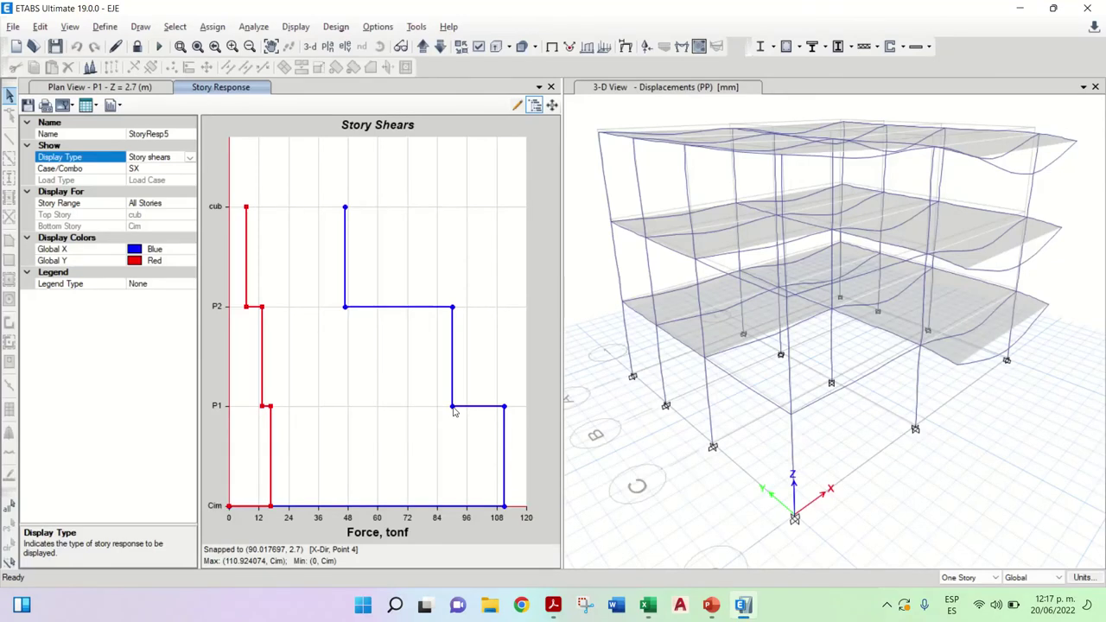
pyautogui.hotkey('alt', 'Tab')
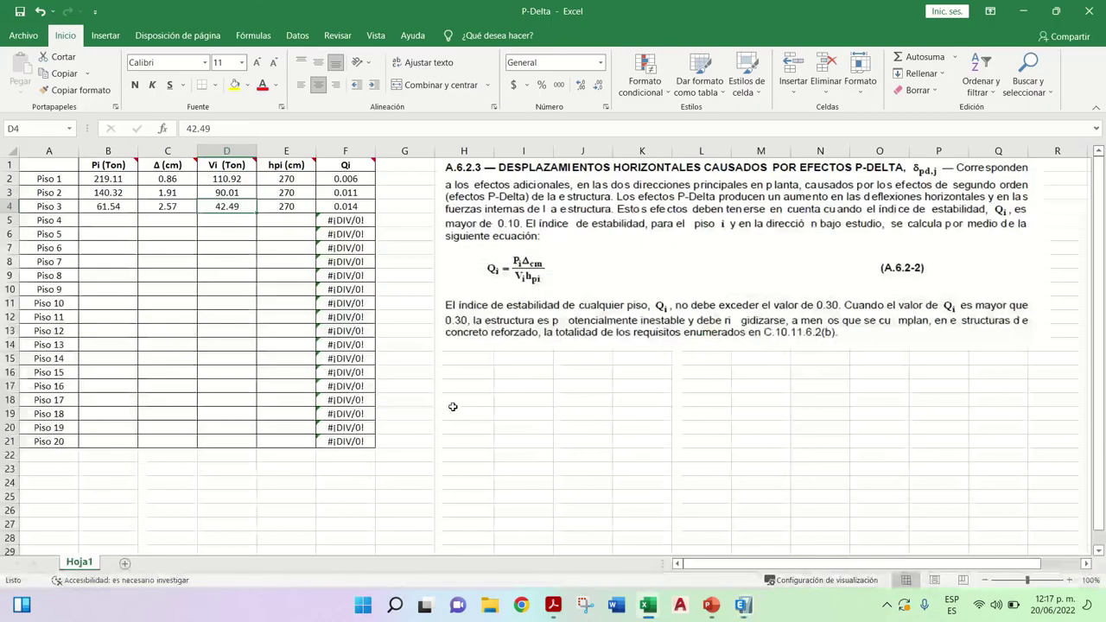
pyautogui.hotkey('alt', 'Tab')
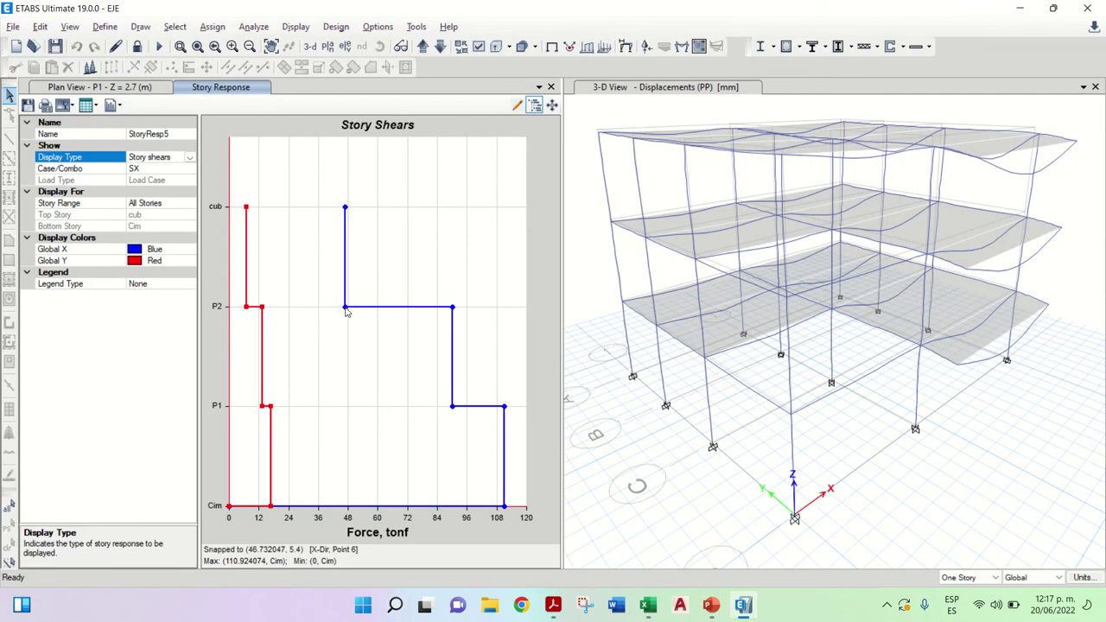
pyautogui.hotkey('alt', 'Tab')
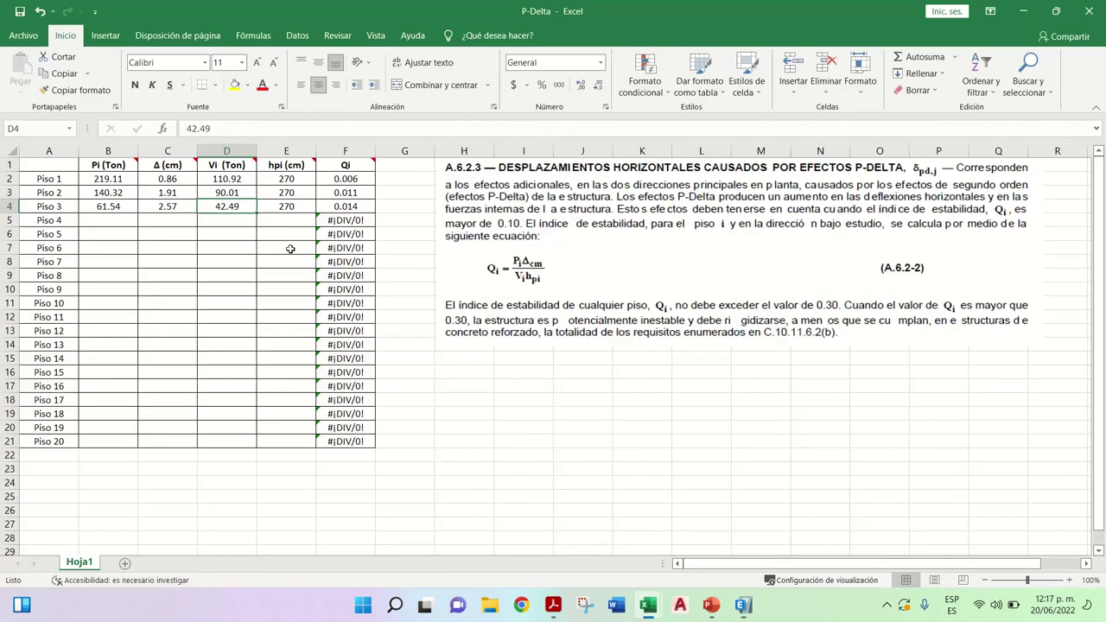
pyautogui.write('46.73')
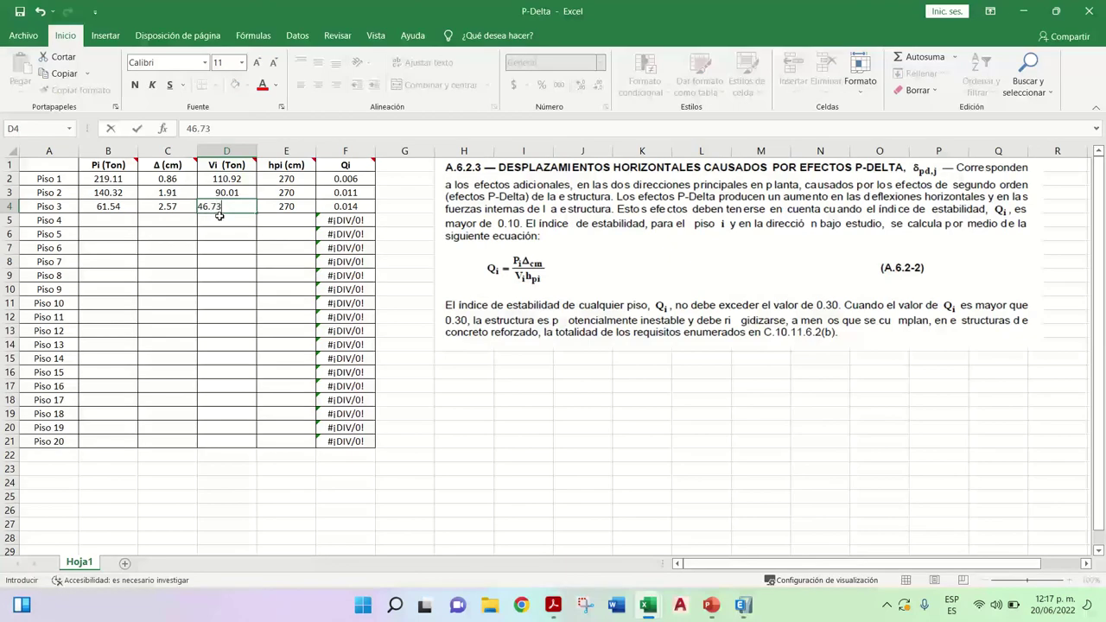
pyautogui.press('Return')
pyautogui.hotkey('alt', 'Tab')
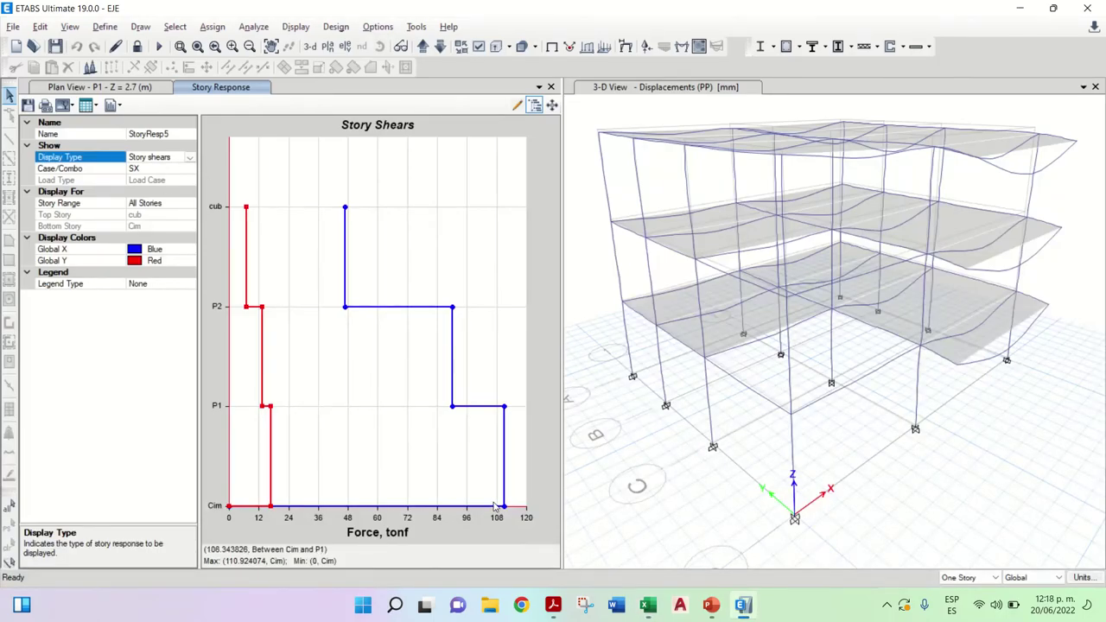
pyautogui.hotkey('alt', 'Tab')
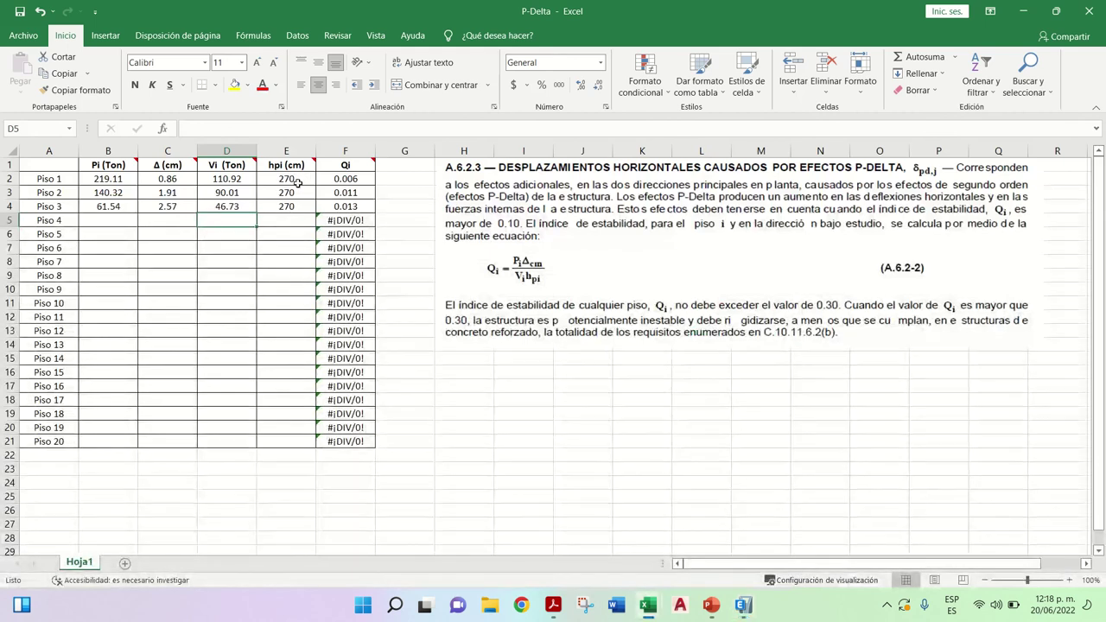
# - Check the hpi values of Piso 1 and Piso 2 and inspect the Qi formula of Piso 1 without changing it
pyautogui.click(304, 178)
pyautogui.click(303, 196)
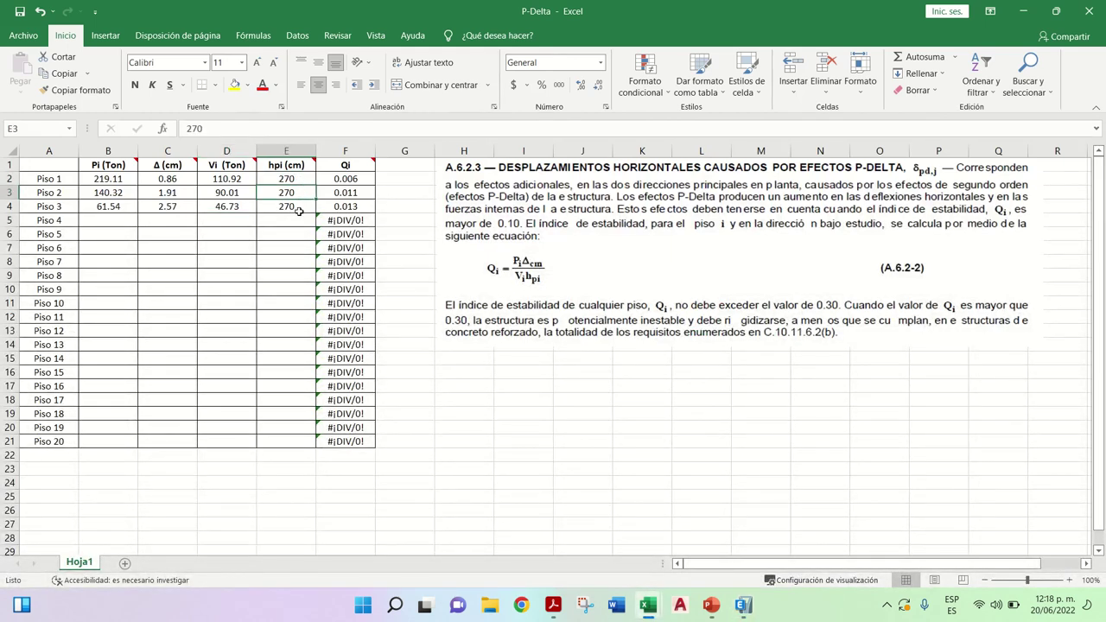
pyautogui.click(346, 178)
pyautogui.click(332, 134)
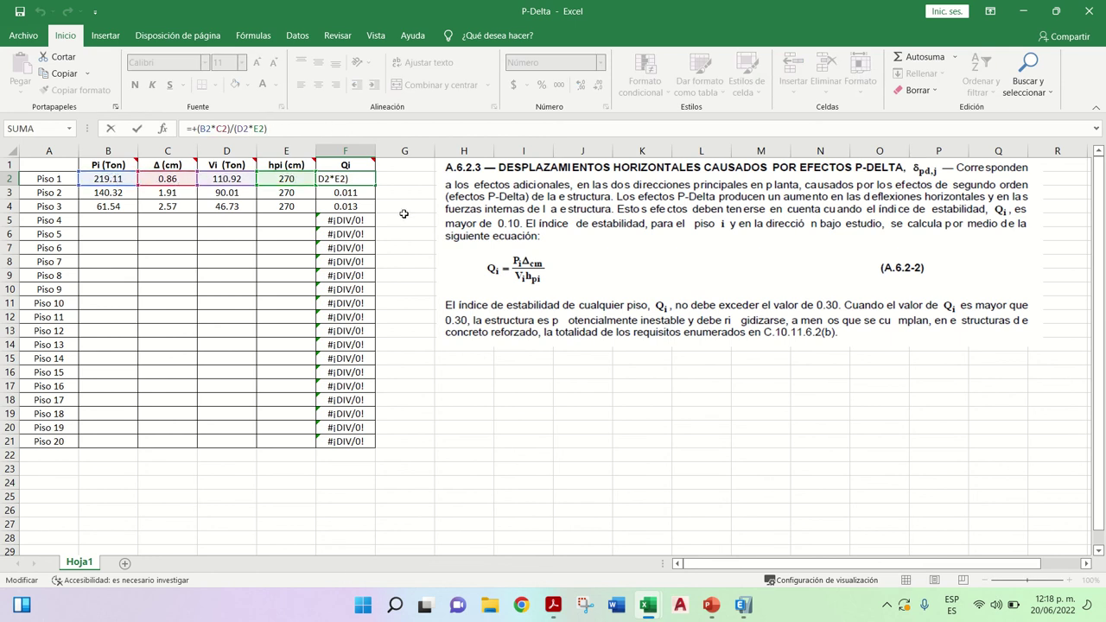
pyautogui.press('Escape')
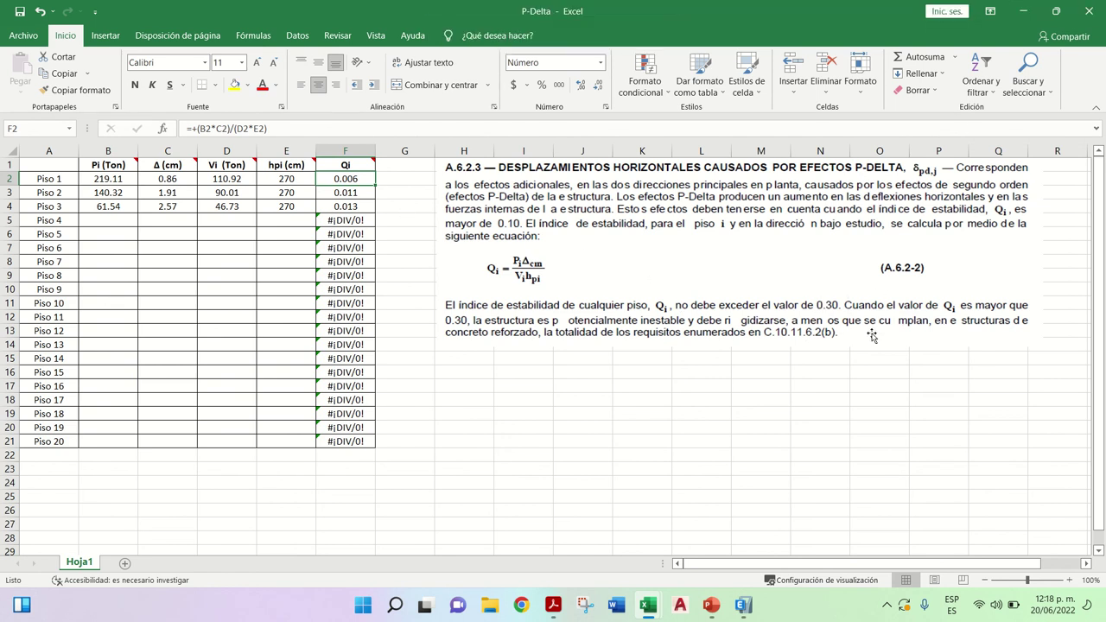
# - Switch to ETABS, close the story response plot, and bring up the ESTRUCTURA HORMIGON workbook
pyautogui.hotkey('alt', 'Tab')
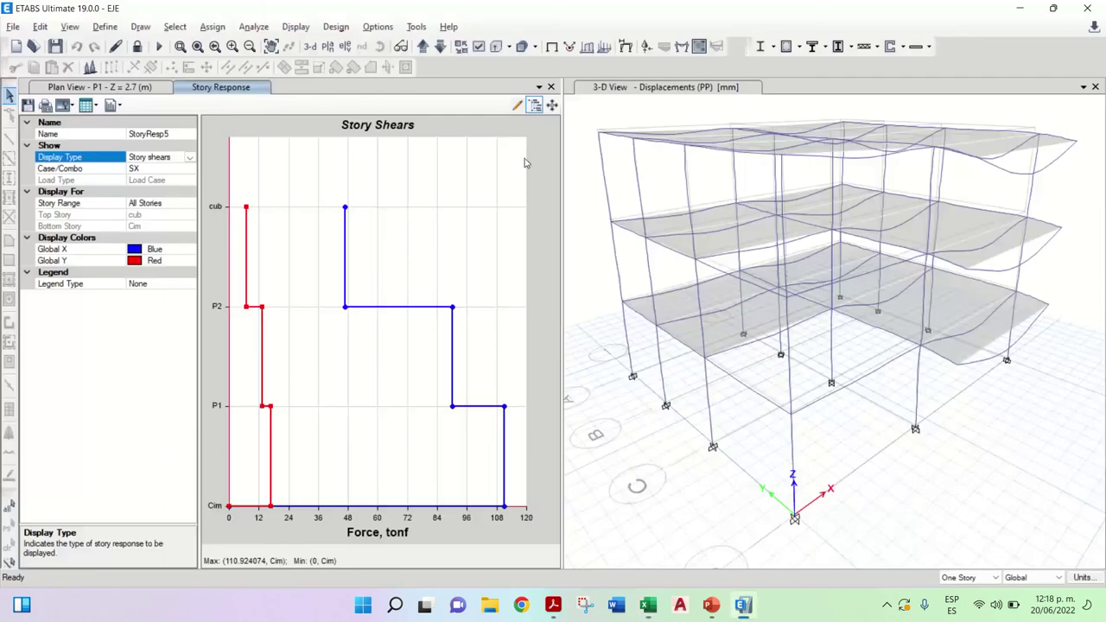
pyautogui.click(550, 87)
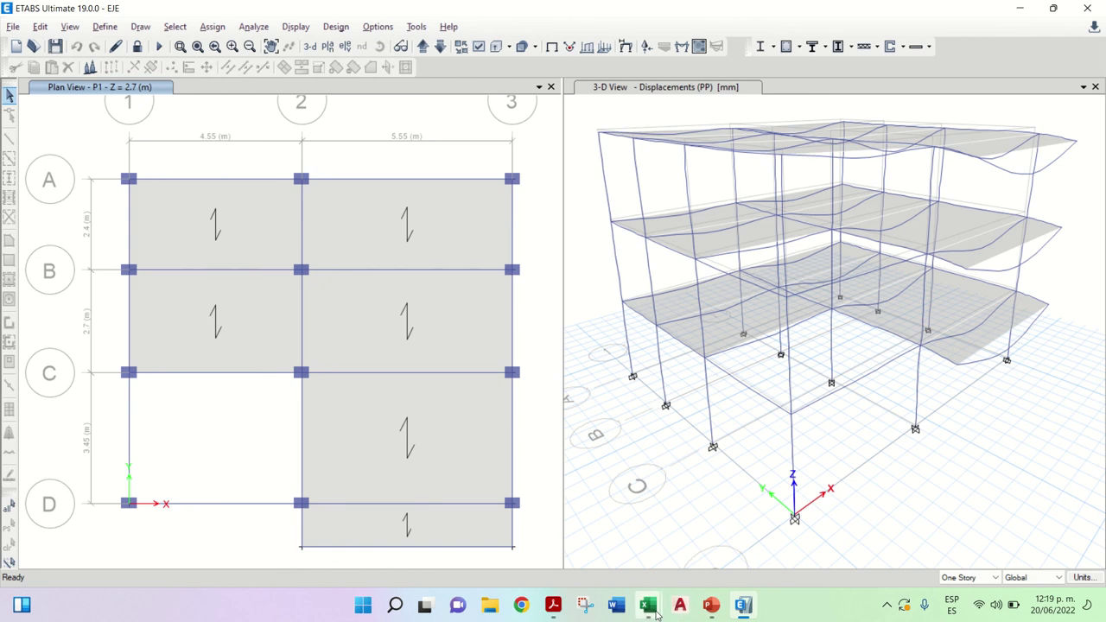
pyautogui.moveTo(656, 613)
pyautogui.click(501, 545)
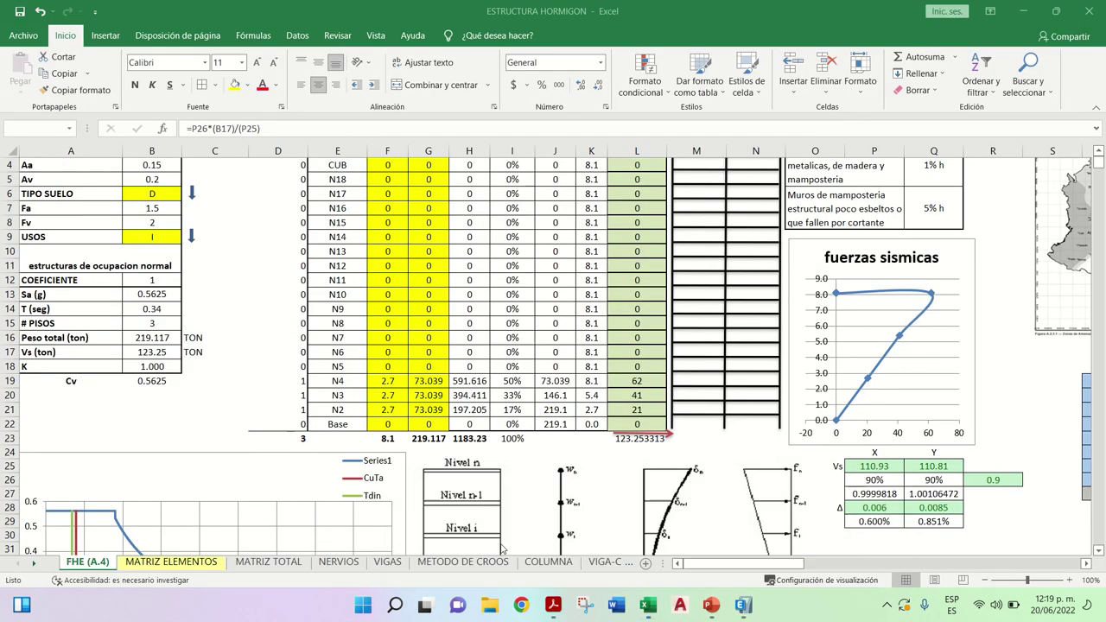
# - Review the design spectrum on the FHE (A.4) sheet and set the structure height h to 50 in the fundamental period table
pyautogui.scroll(-8, 206, 381)
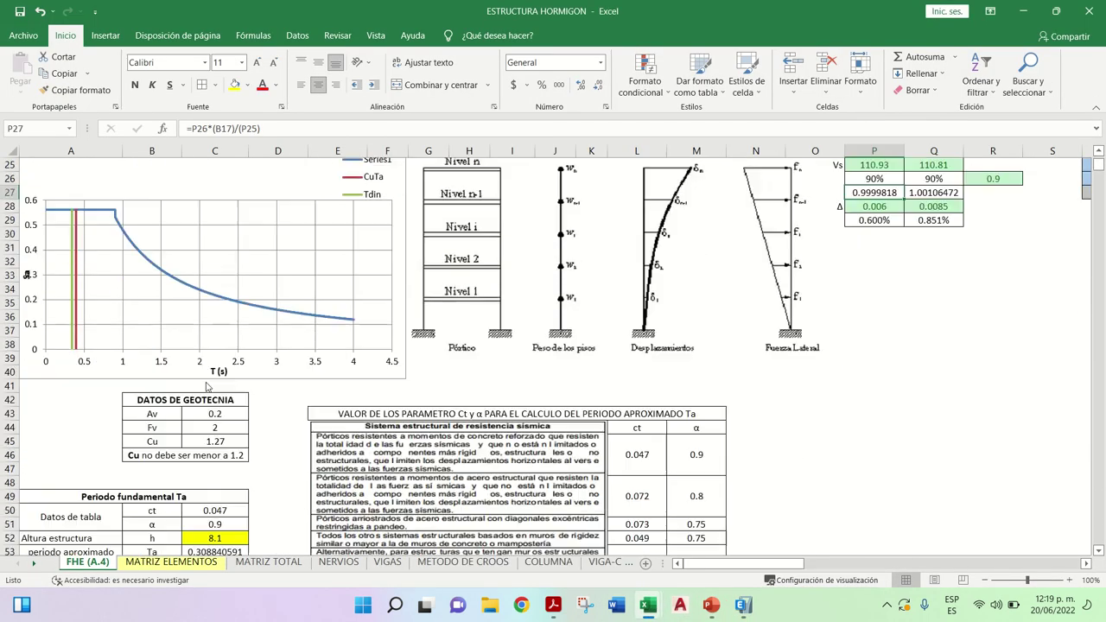
pyautogui.scroll(1, 152, 379)
pyautogui.scroll(-5, 82, 357)
pyautogui.scroll(6, 82, 285)
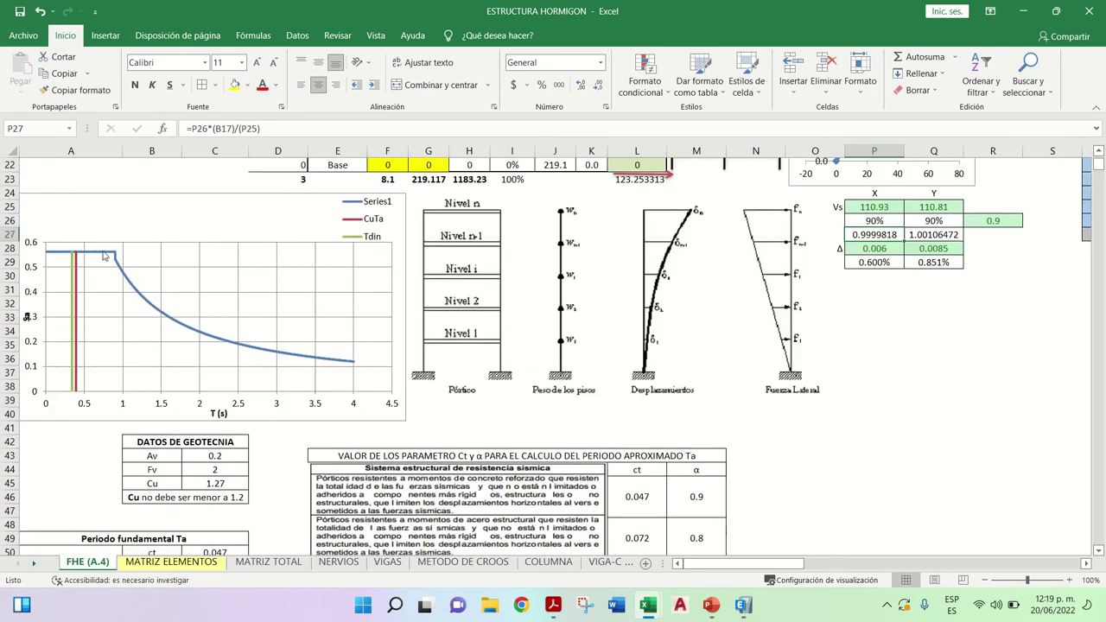
pyautogui.scroll(-3, 168, 286)
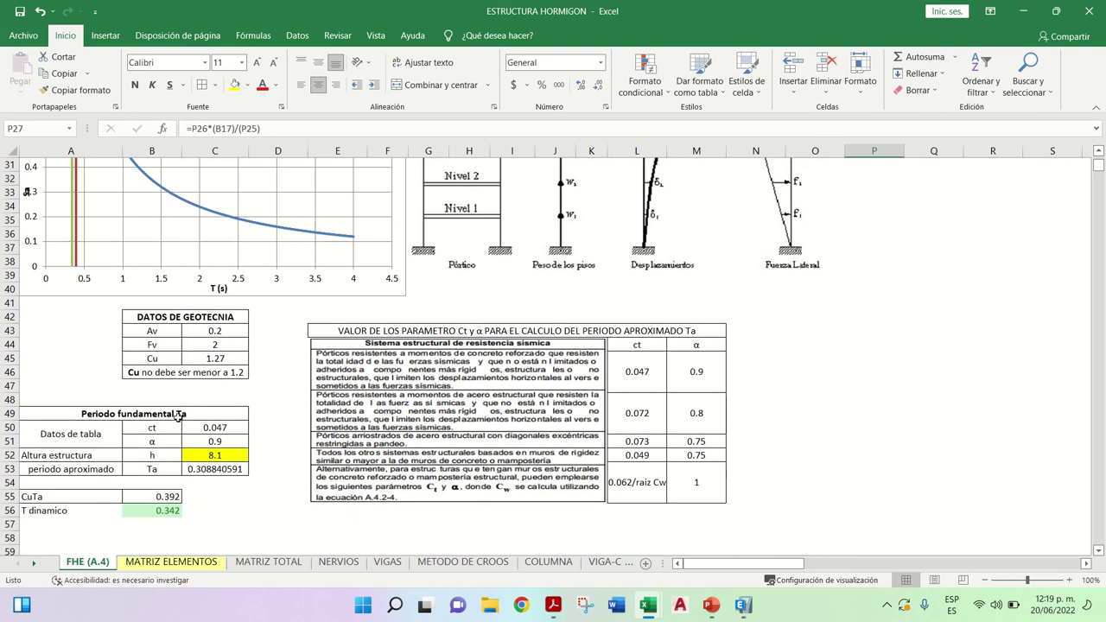
pyautogui.click(222, 454)
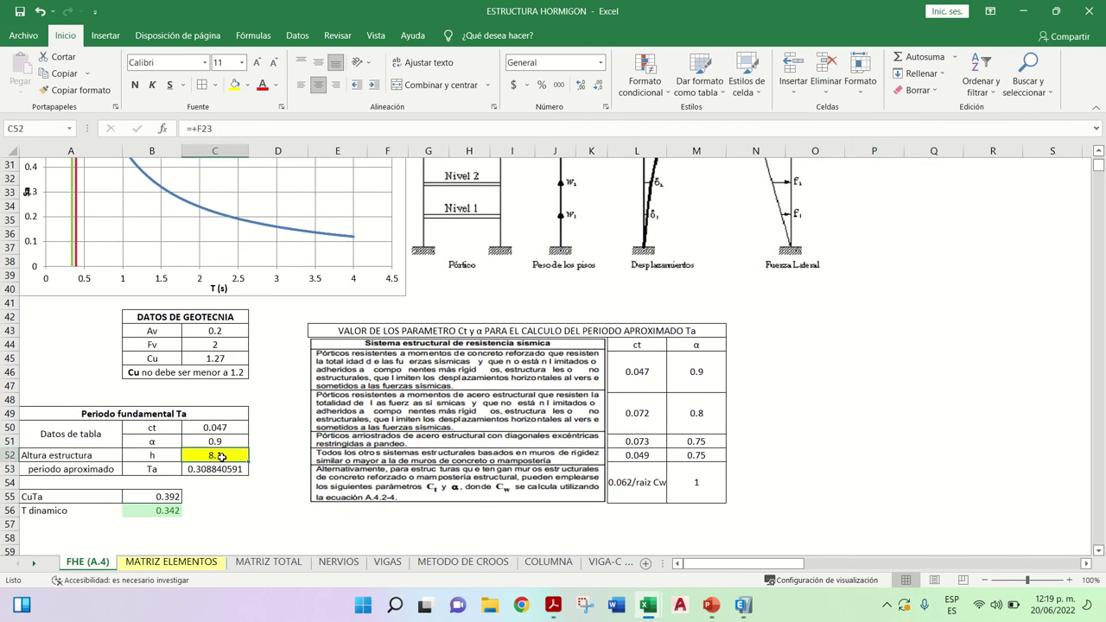
pyautogui.write('50')
pyautogui.press('Return')
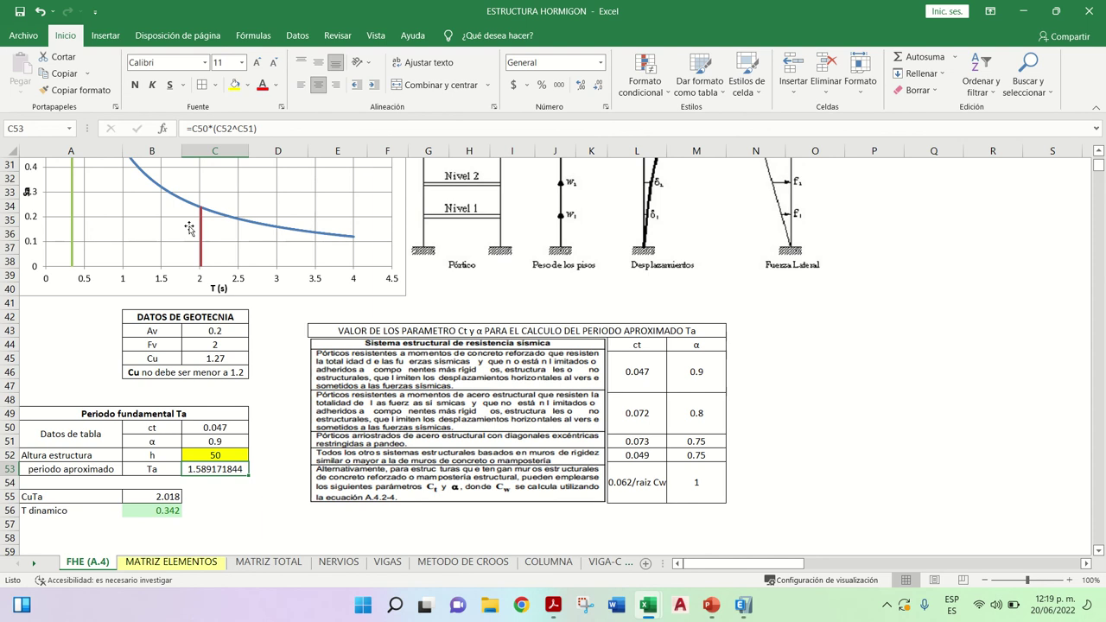
# - Set T dinamico to 2.2 below the fundamental period table
pyautogui.click(161, 511)
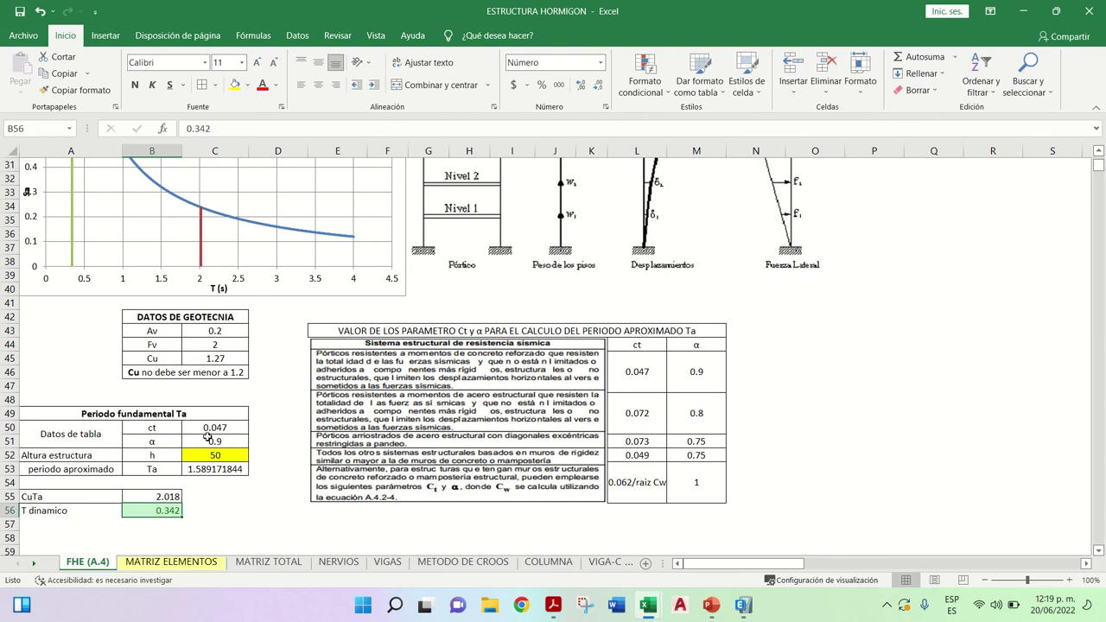
pyautogui.write('2.')
pyautogui.press('Return')
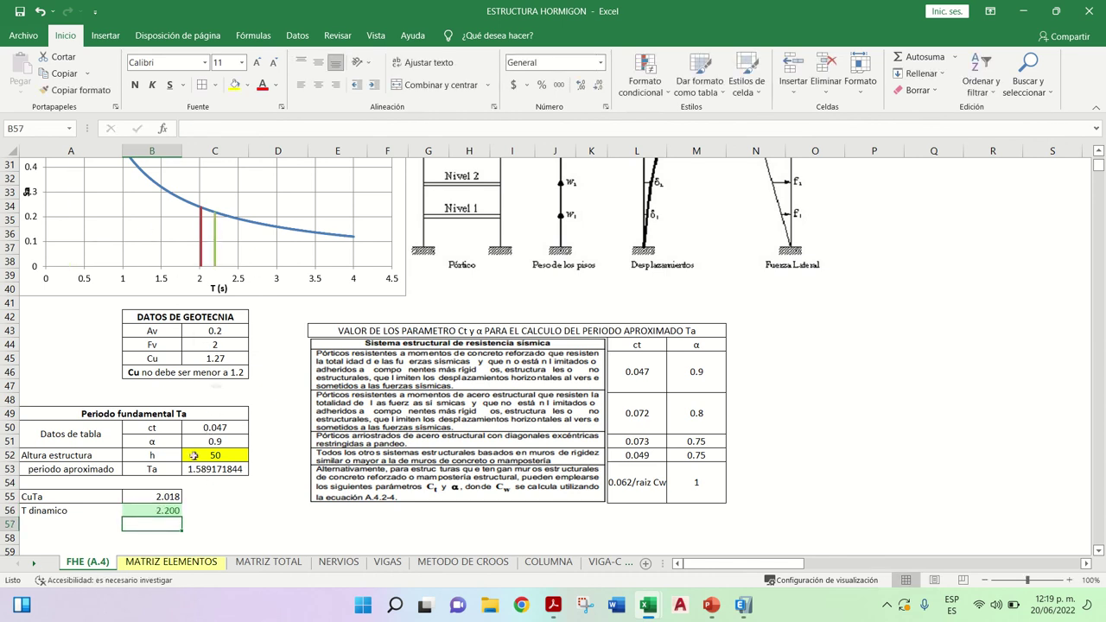
# - Set the structure height h to 40 and then to 30, comparing the CuTa and Tdin lines on the spectrum
pyautogui.click(216, 455)
pyautogui.write('40')
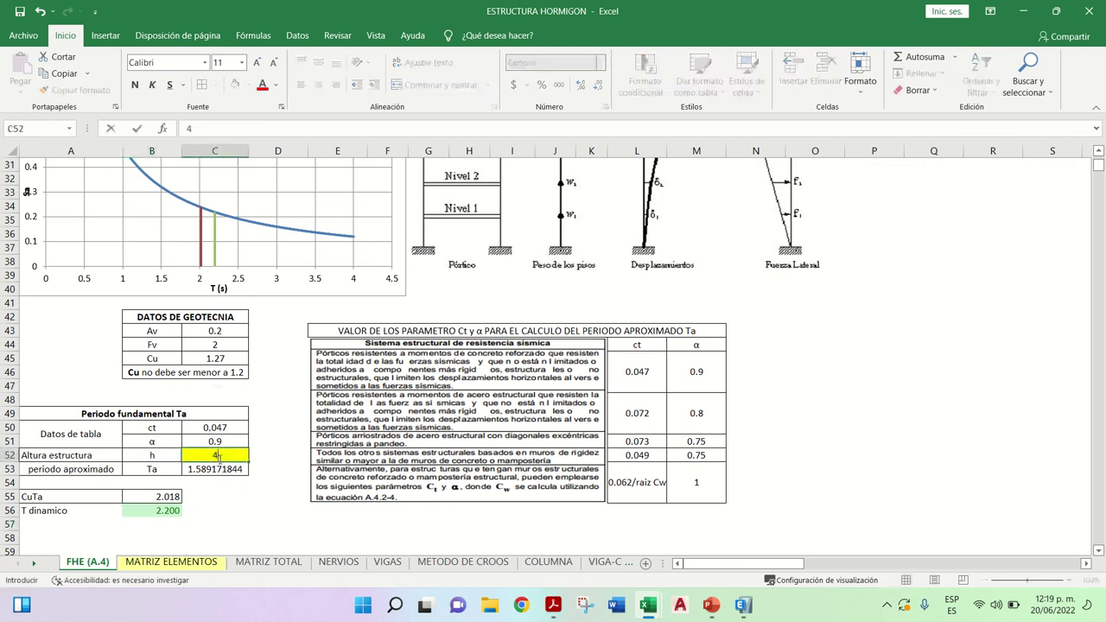
pyautogui.press('Return')
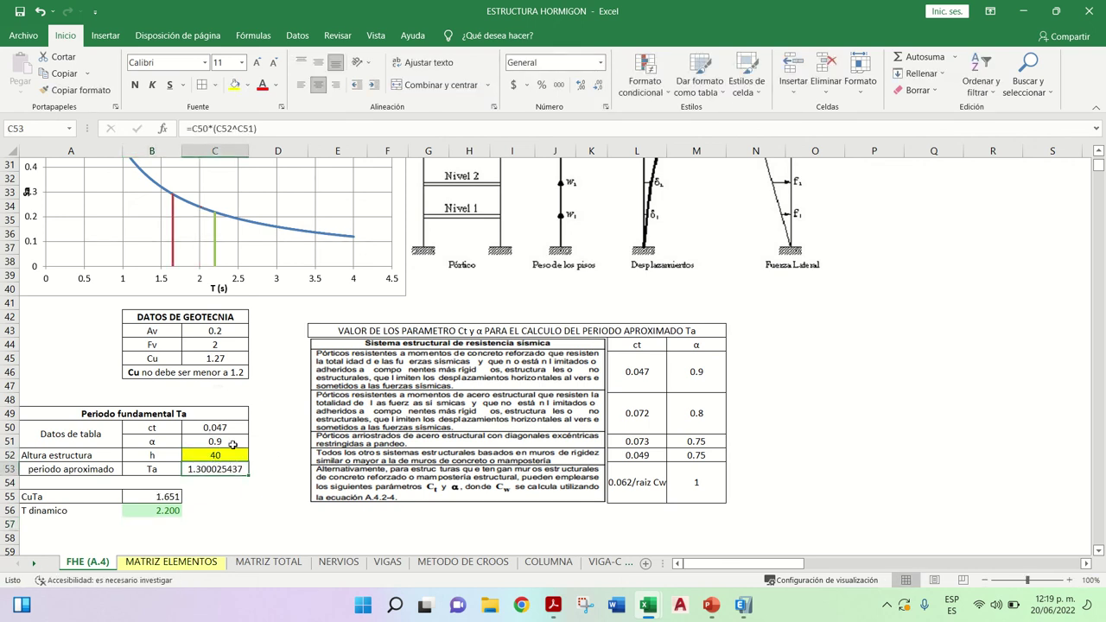
pyautogui.click(229, 454)
pyautogui.write('30')
pyautogui.press('Return')
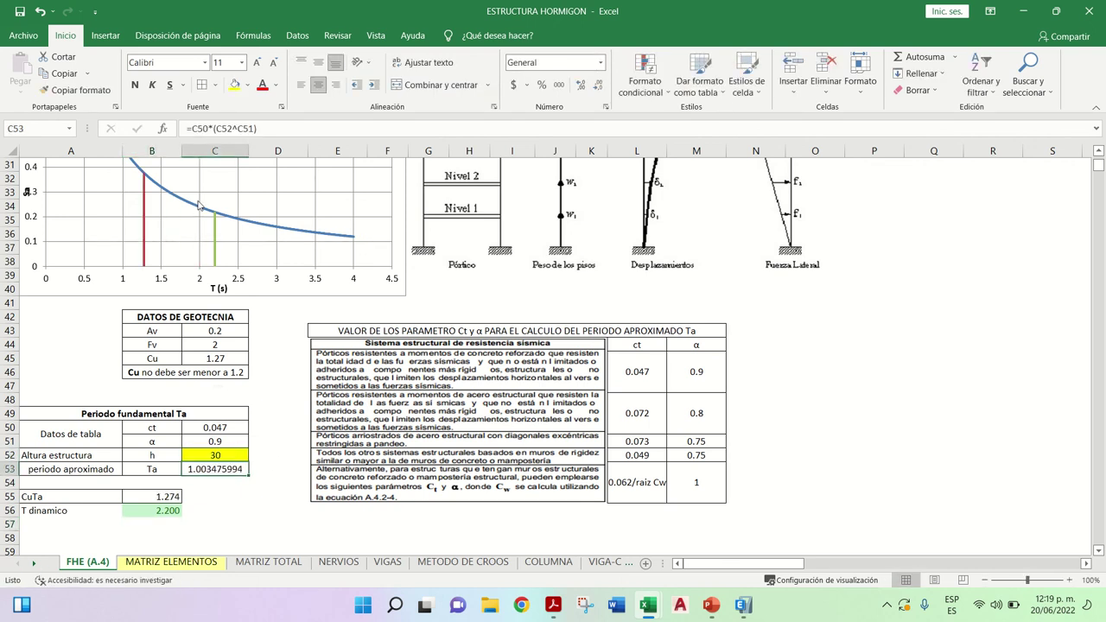
pyautogui.scroll(2, 295, 382)
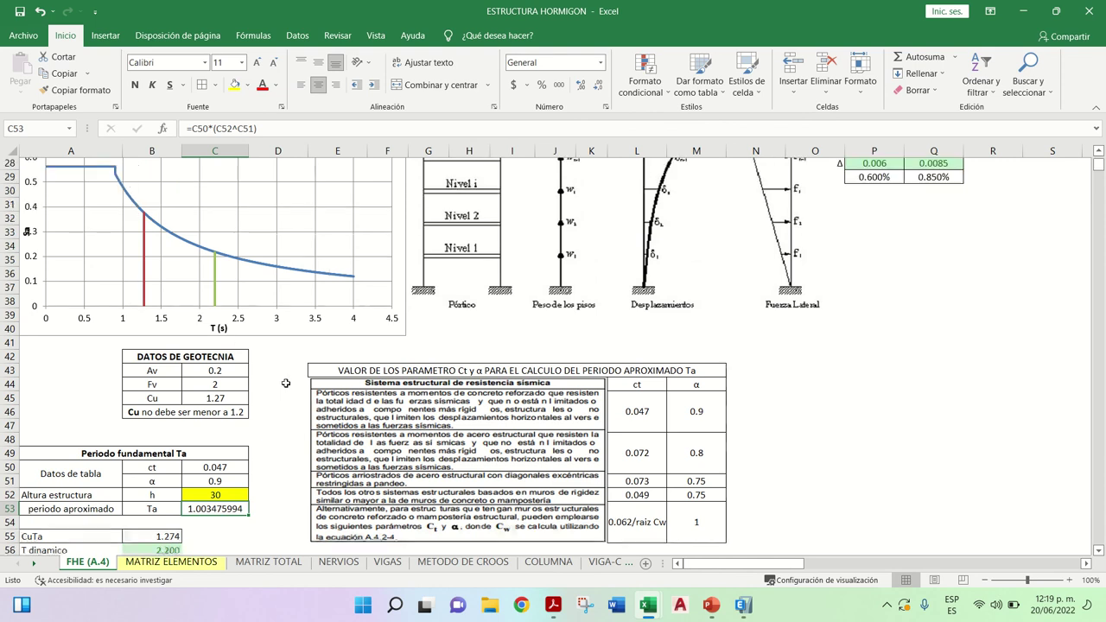